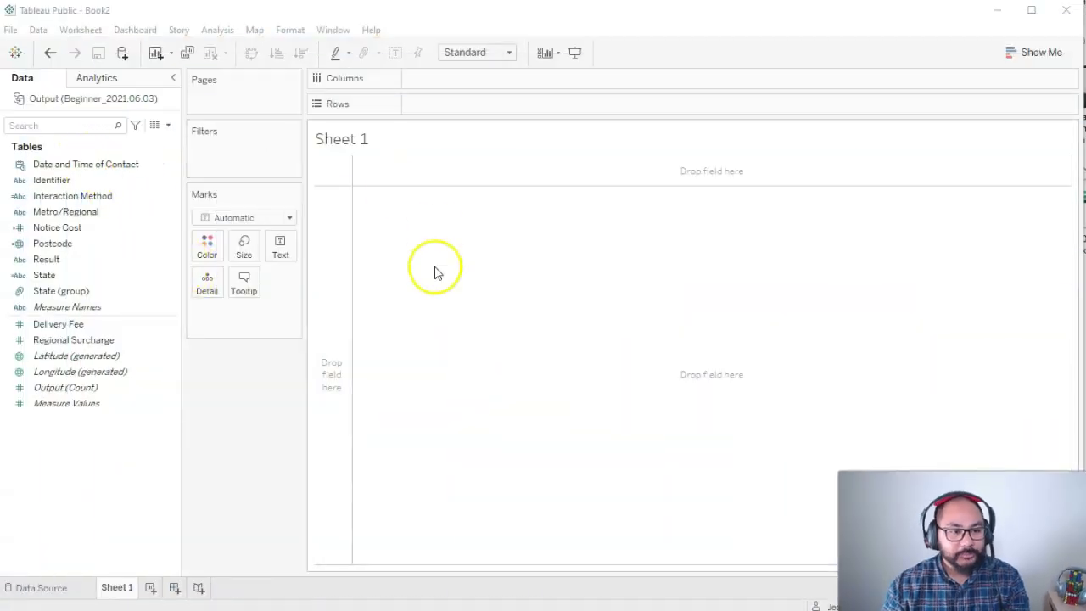
Build horizontal bars of SUM(Delivery Fee) for each State (group), NSW highest at 8,864
click(61, 291)
click(73, 138)
click(98, 293)
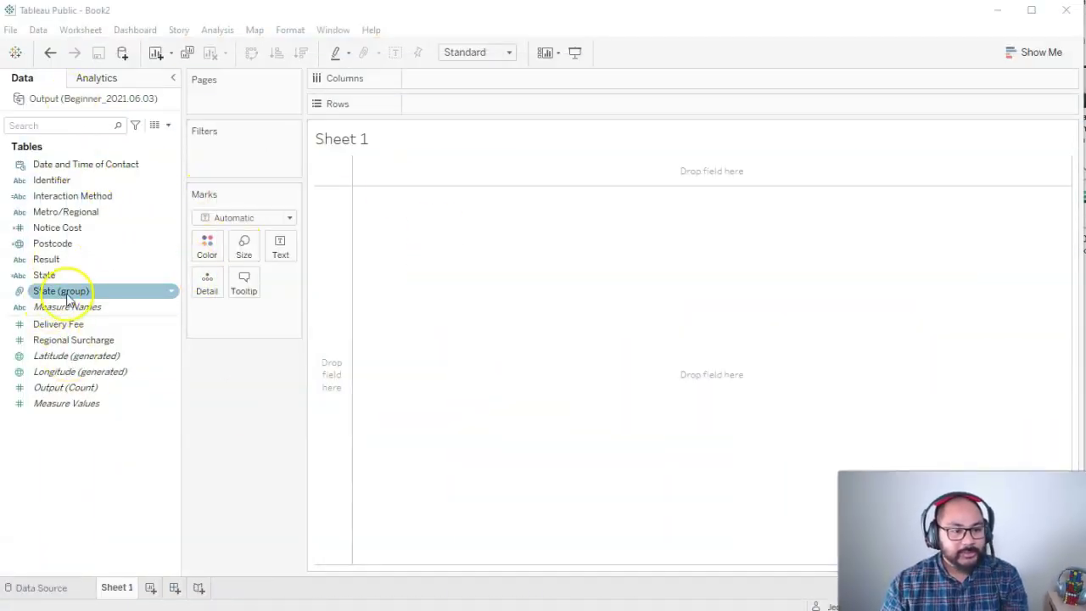
double_click(66, 293)
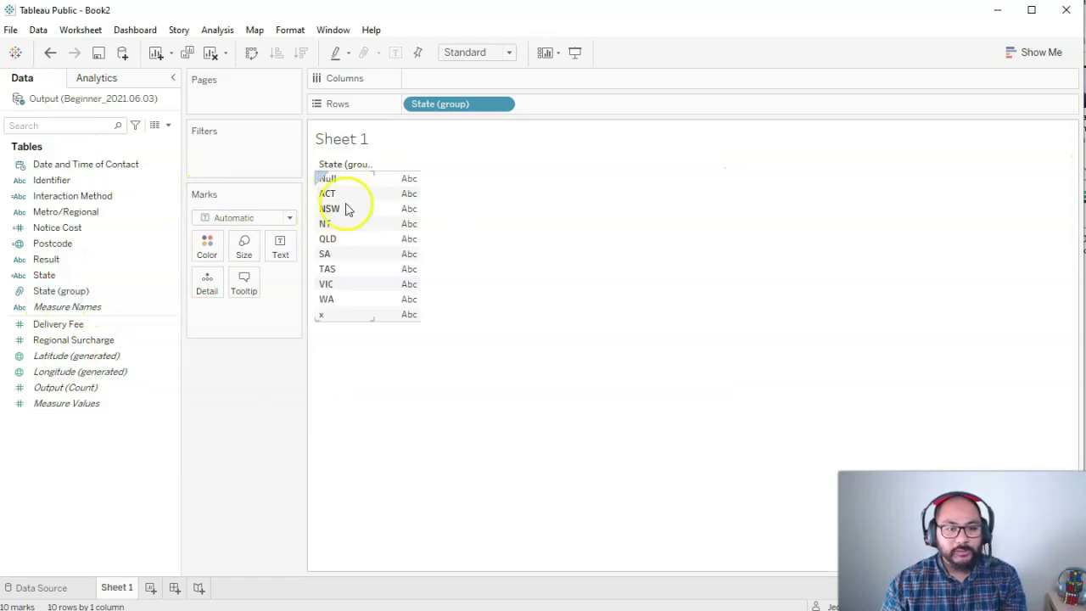
click(64, 325)
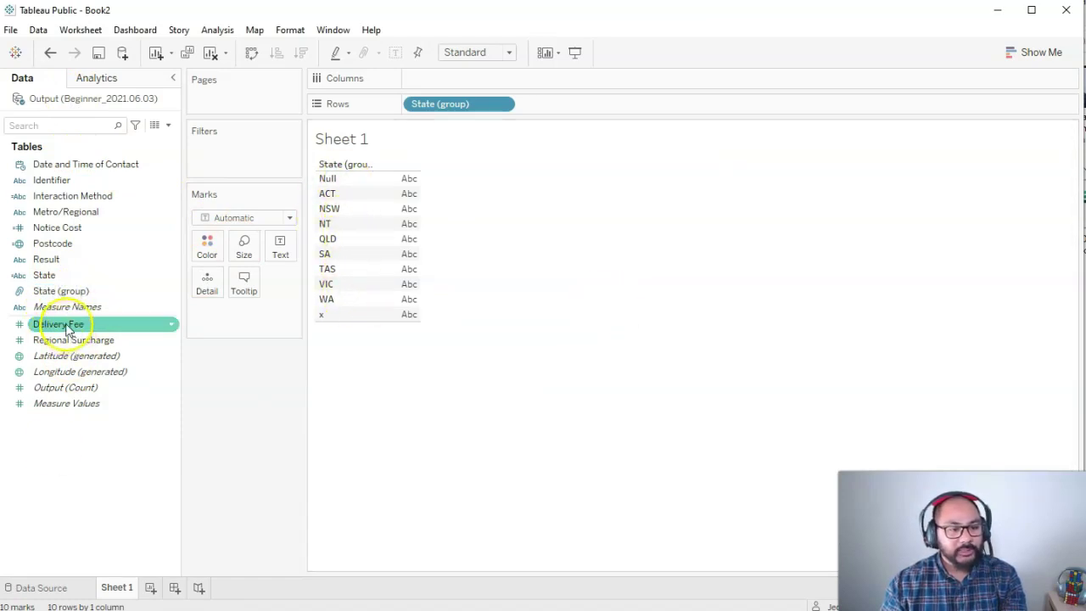
double_click(68, 329)
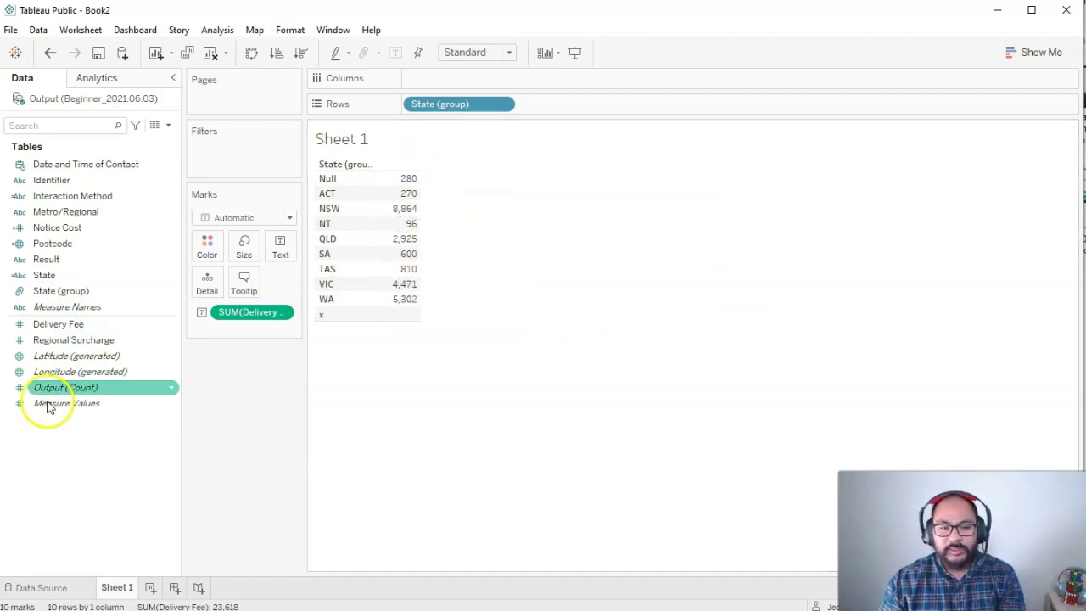
drag(26, 324, 506, 86)
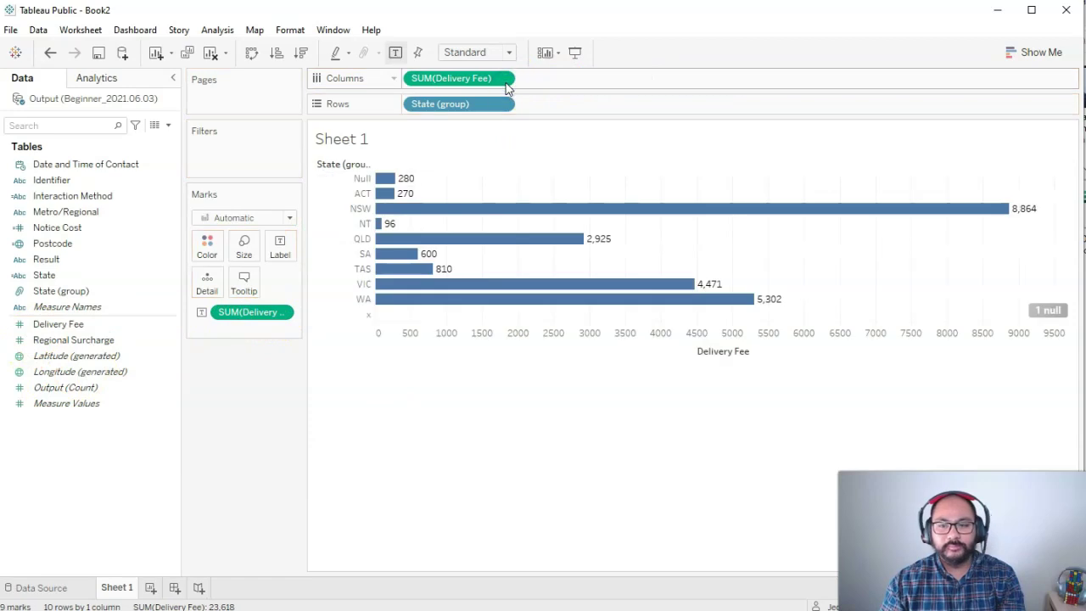
Make every state's bar row taller so the labelled bars read clearly
click(365, 187)
drag(364, 185, 365, 203)
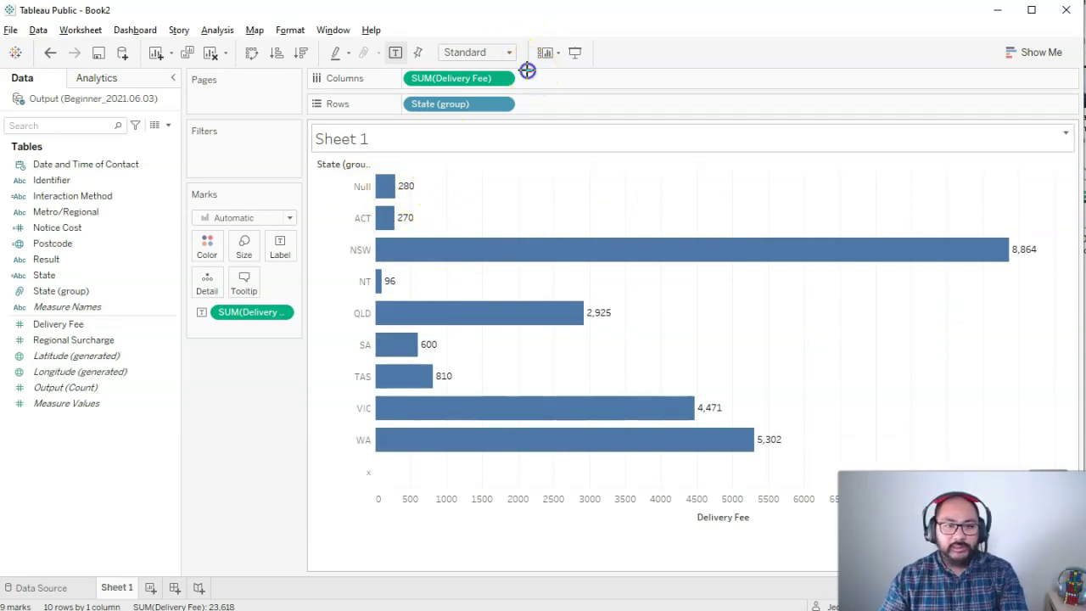
mouse_move(396, 75)
mouse_down()
mouse_move(500, 100)
mouse_move(525, 78)
mouse_up()
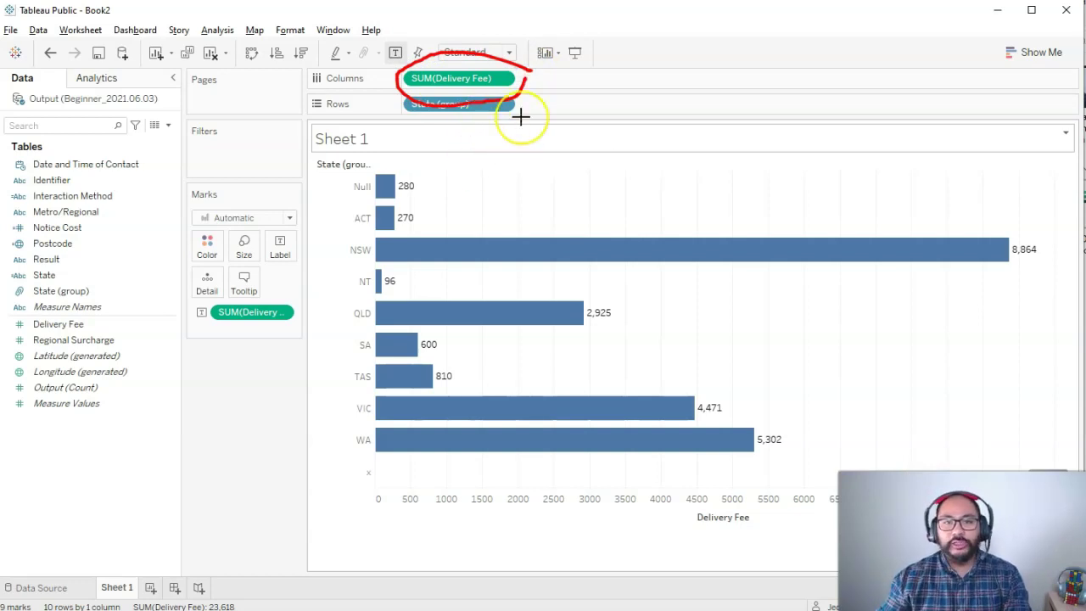
key(Escape)
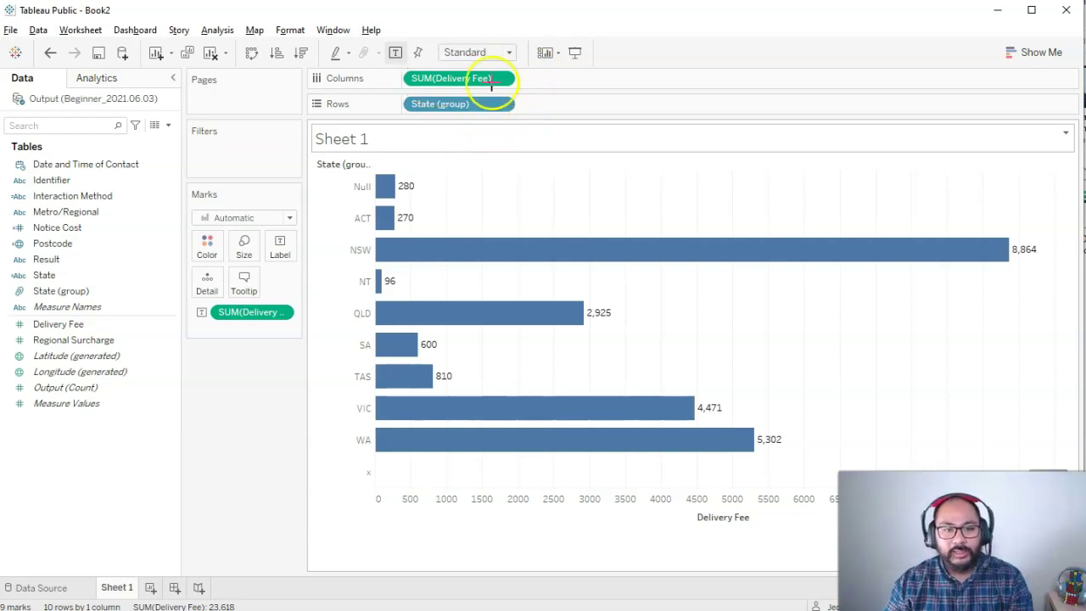
mouse_move(414, 95)
mouse_down()
mouse_move(463, 120)
mouse_move(515, 101)
mouse_up()
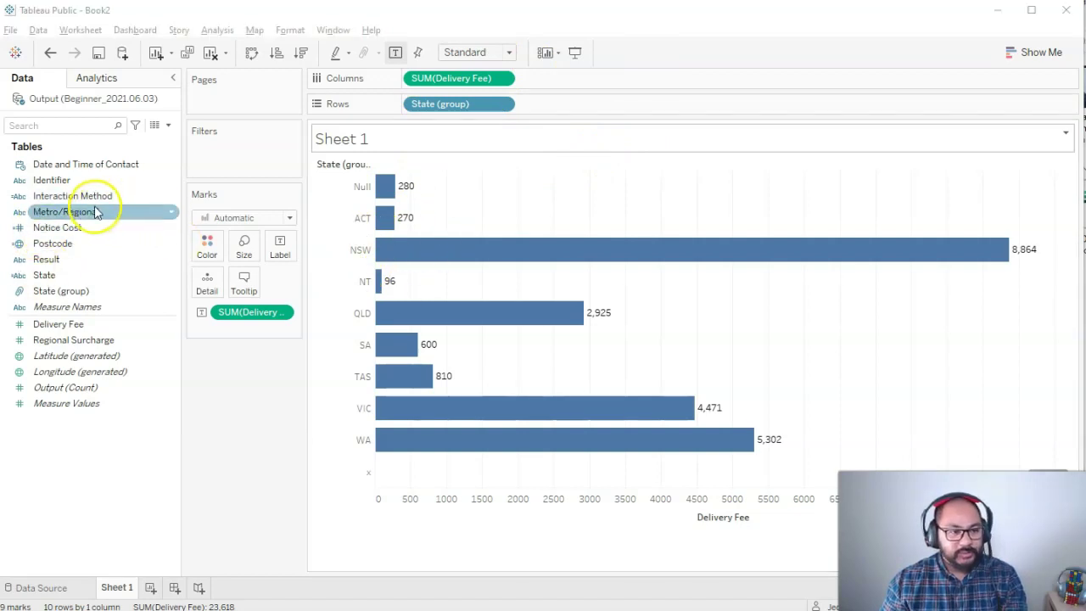
Add Interaction Method after State (group) to split bars into Corporate and Government Notice, with taller rows
drag(73, 195, 578, 101)
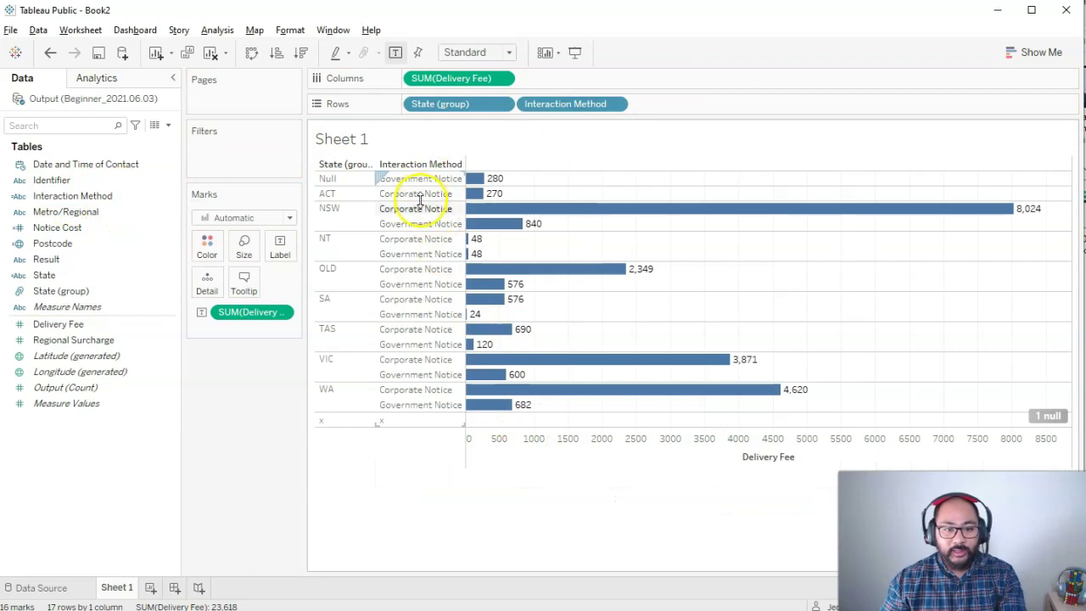
drag(421, 217, 419, 220)
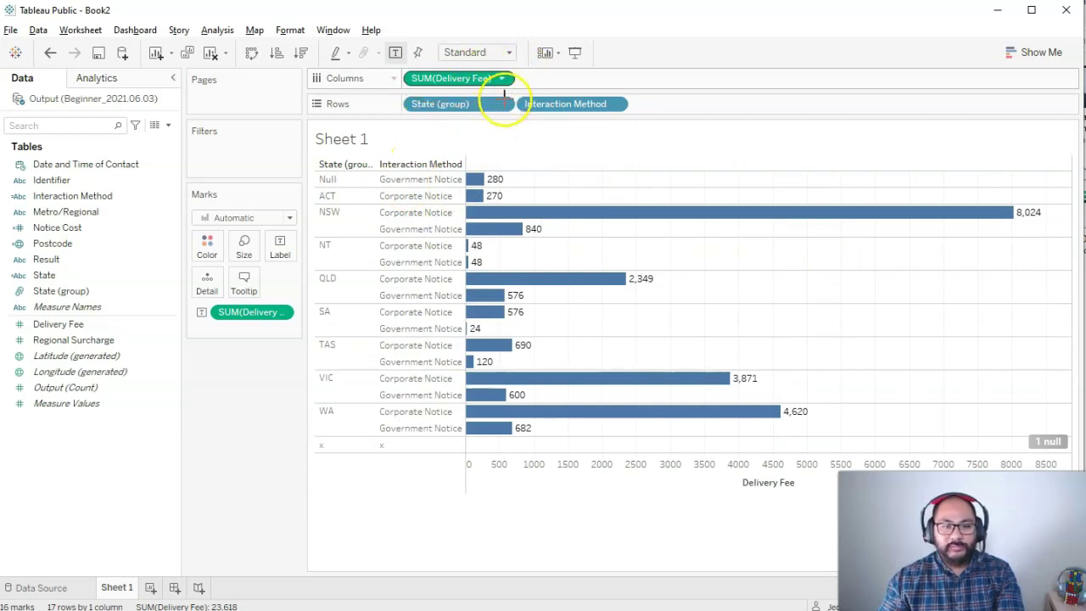
drag(583, 91, 677, 95)
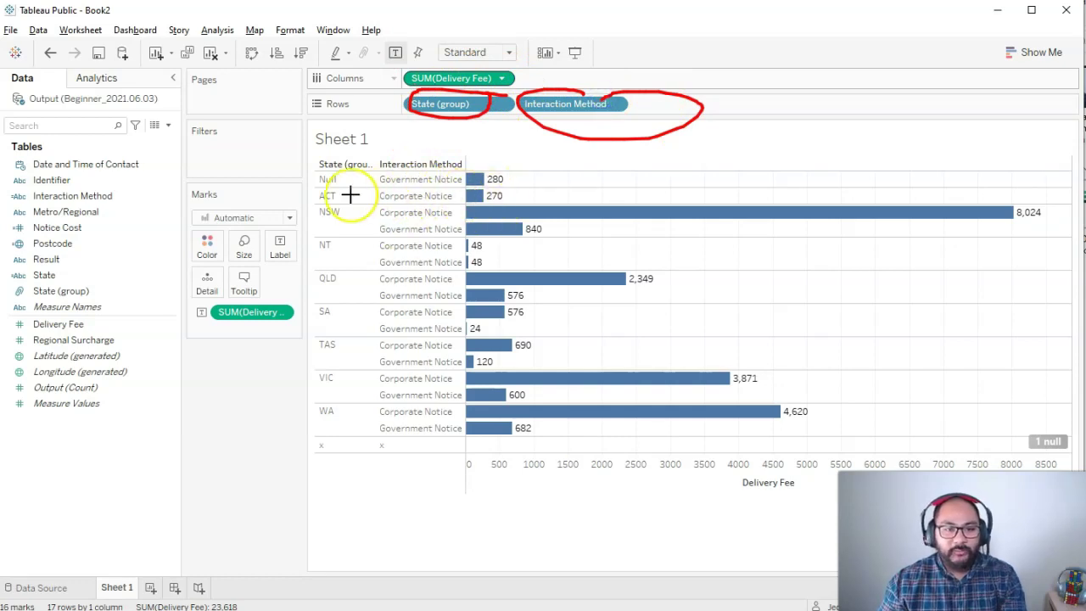
click(154, 125)
mouse_move(501, 160)
mouse_down()
mouse_move(223, 312)
mouse_move(322, 238)
mouse_move(313, 213)
mouse_up()
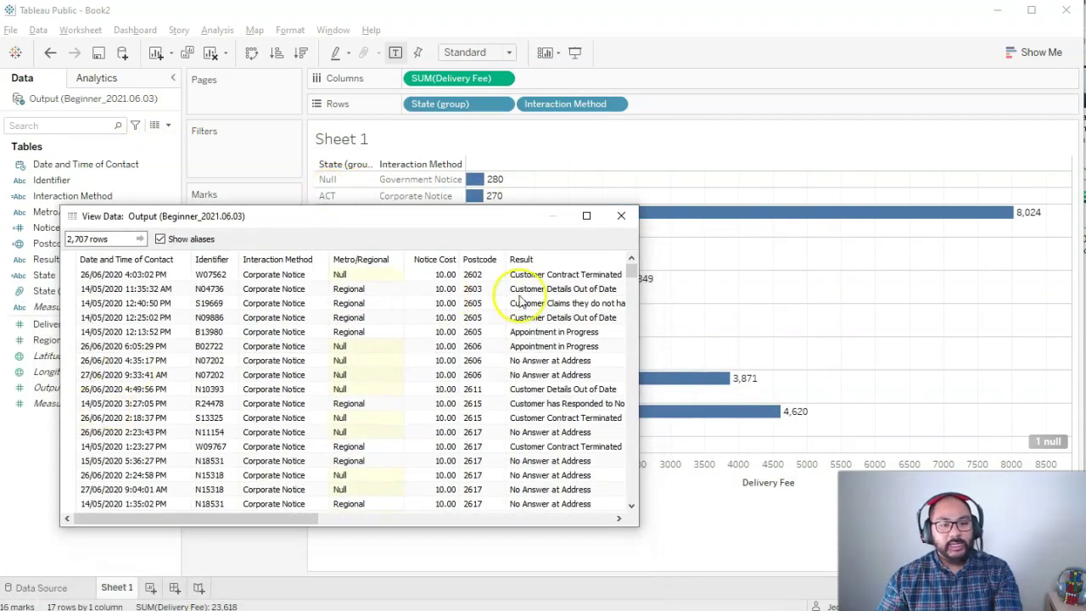
drag(179, 518, 423, 518)
click(373, 257)
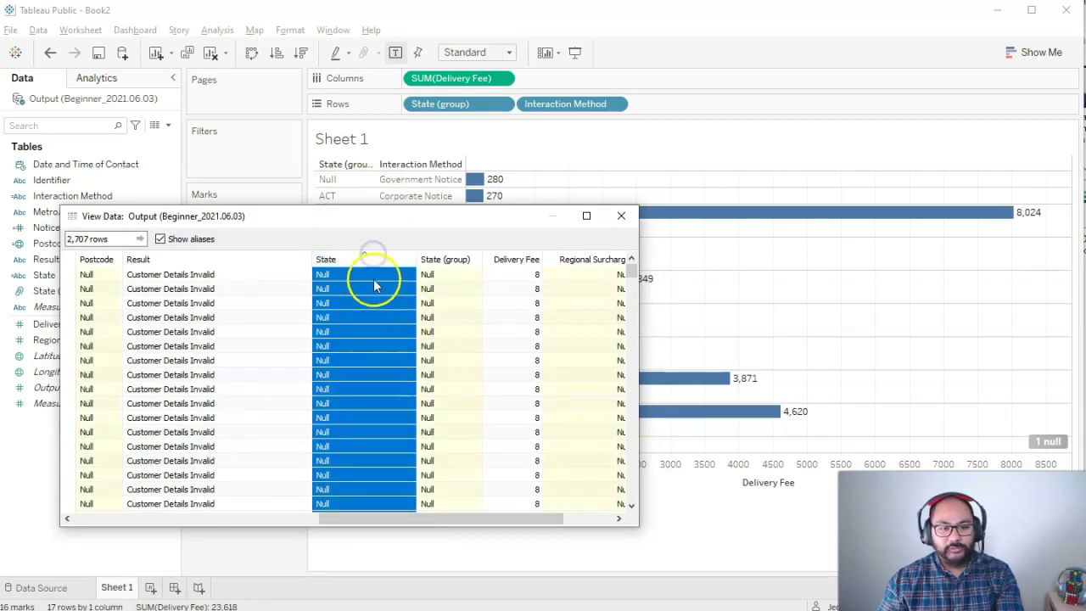
click(370, 258)
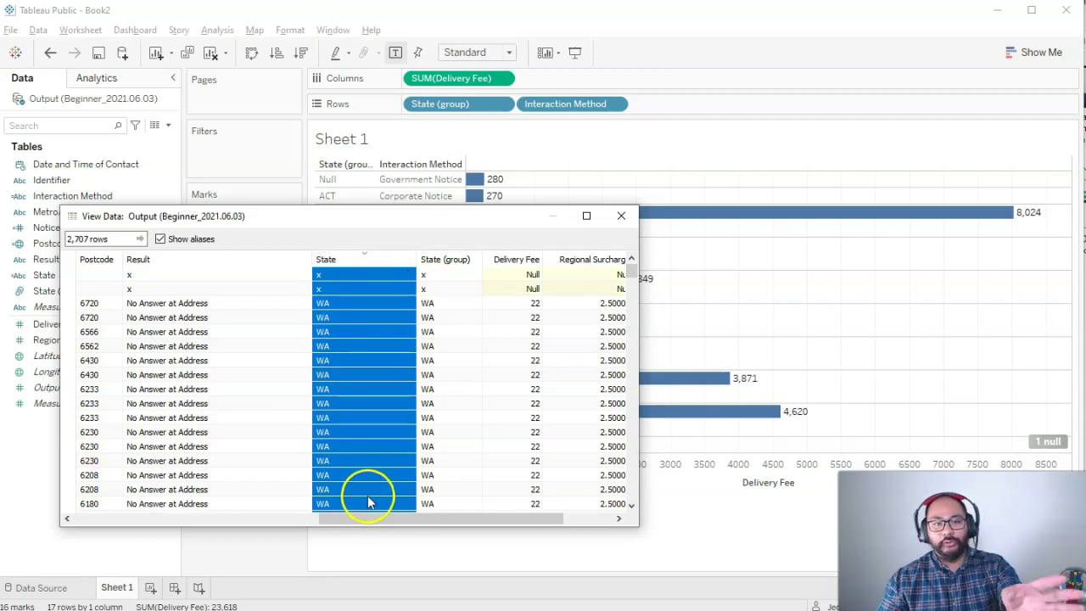
drag(451, 518, 428, 521)
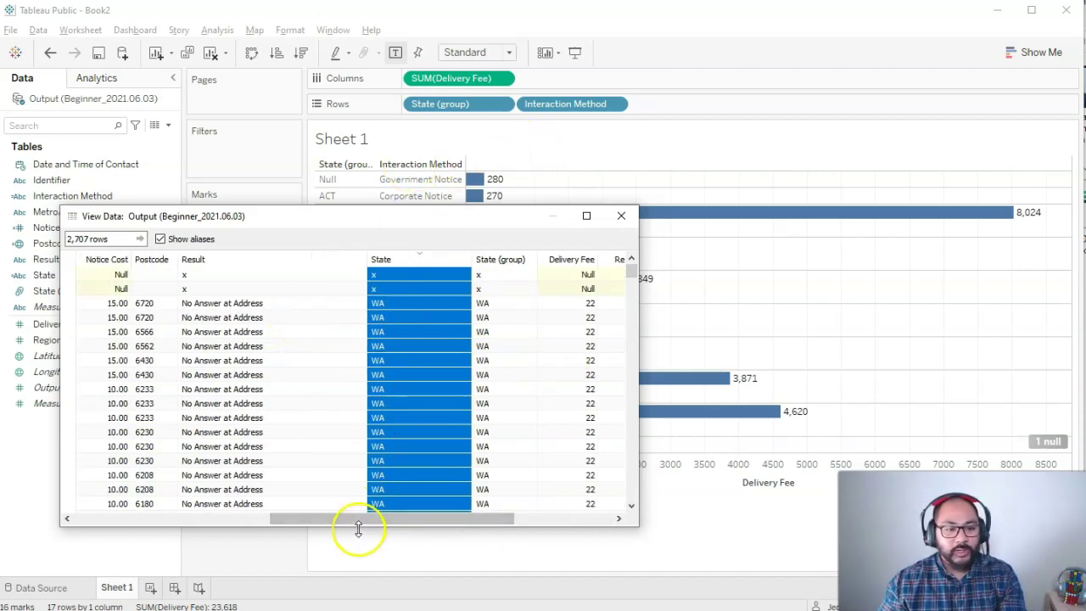
drag(358, 520, 226, 513)
drag(153, 288, 174, 406)
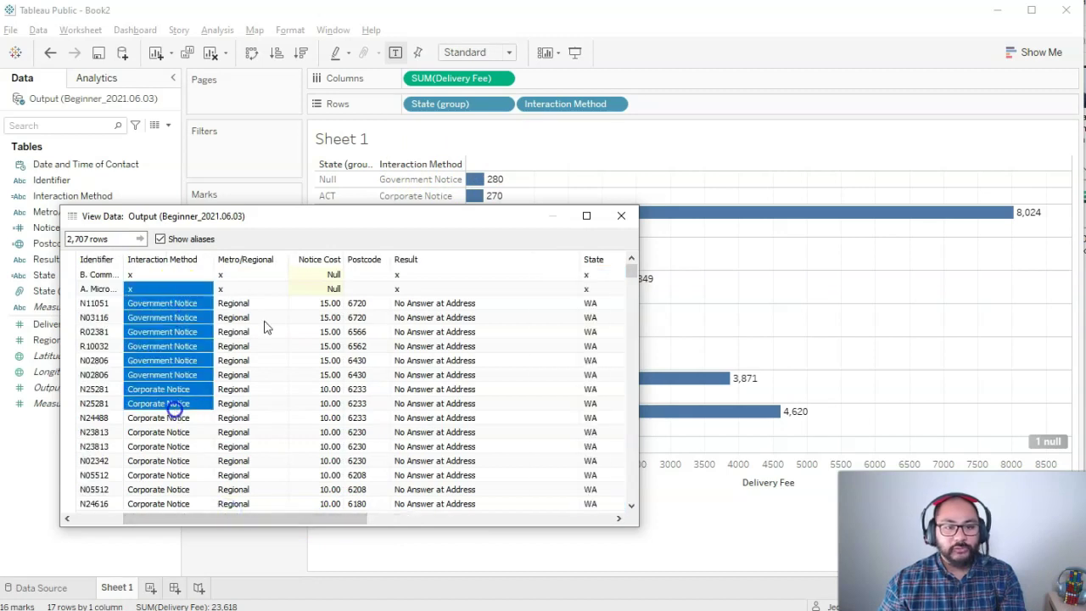
drag(354, 520, 632, 494)
drag(512, 275, 515, 397)
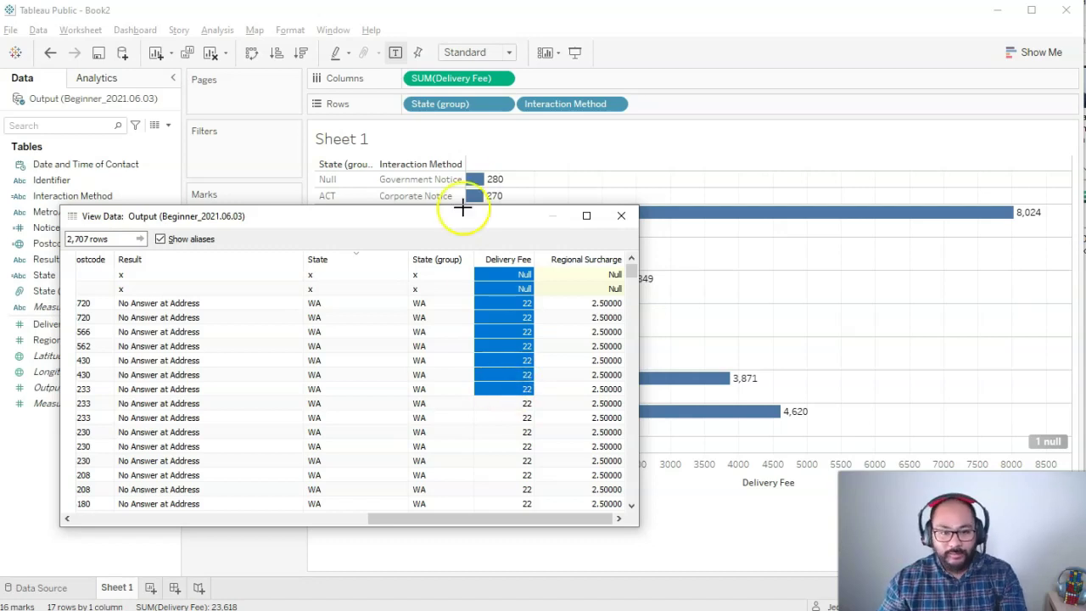
click(507, 186)
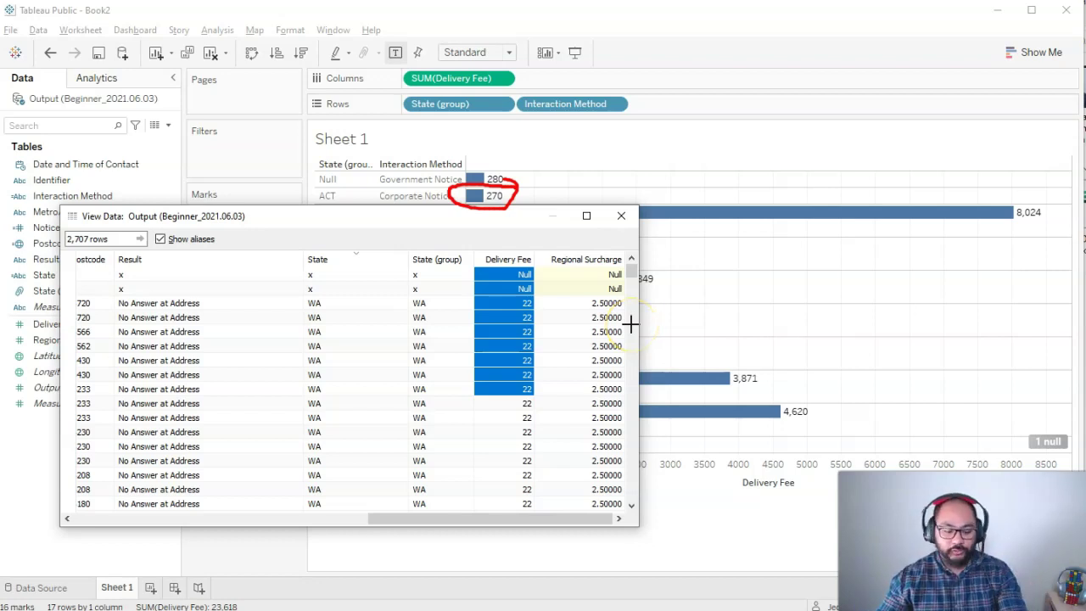
click(621, 216)
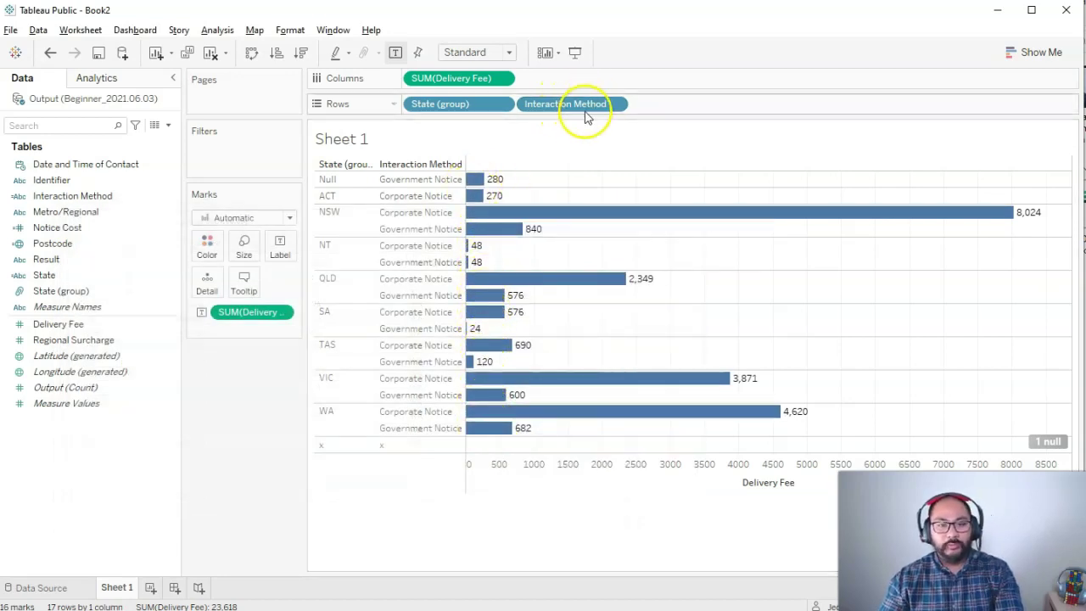
Remove Interaction Method from Rows and switch Delivery Fee from SUM to Average
drag(579, 108, 247, 453)
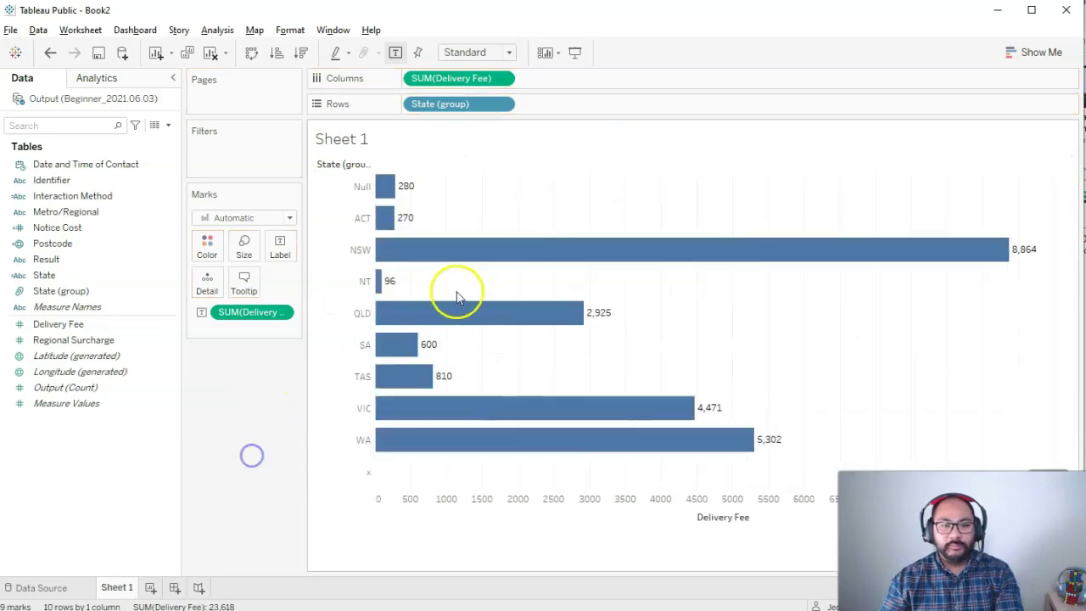
right_click(473, 82)
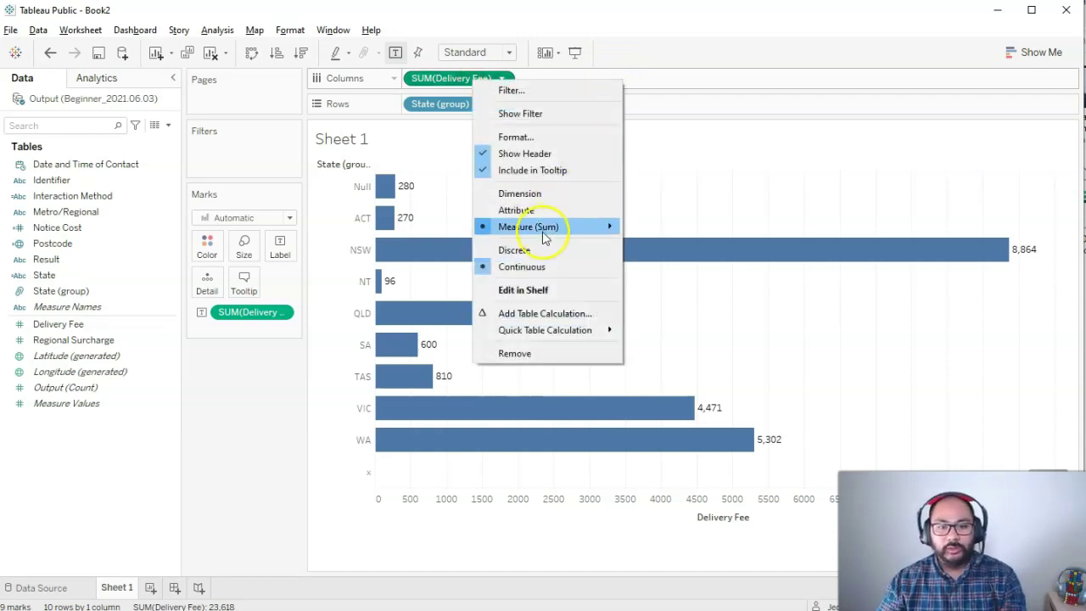
mouse_move(541, 228)
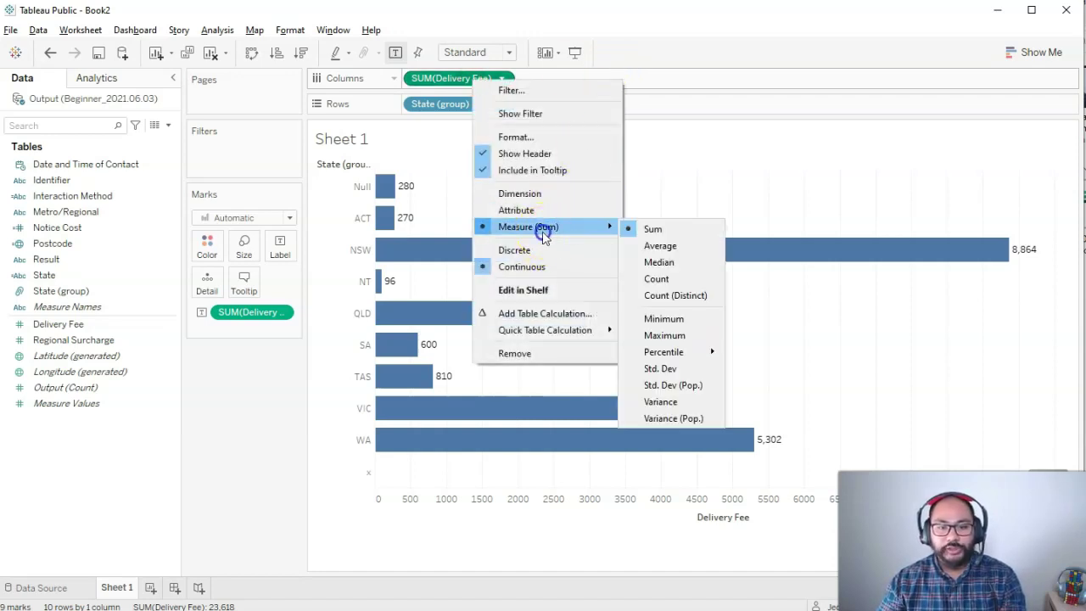
click(661, 246)
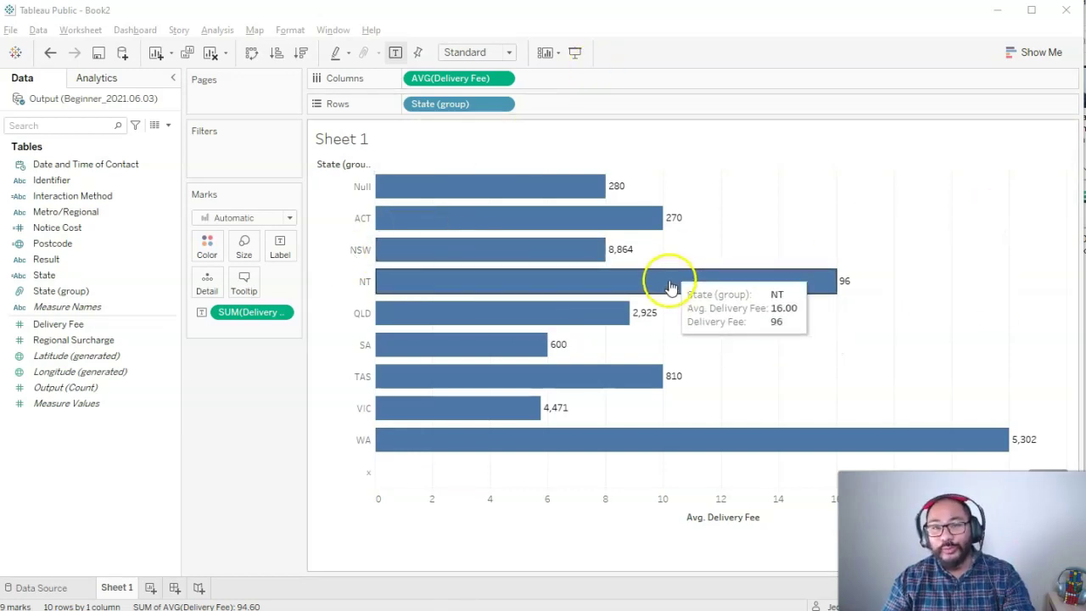
Switch to Excel and start a blank workbook
mouse_move(591, 200)
key(alt+Tab)
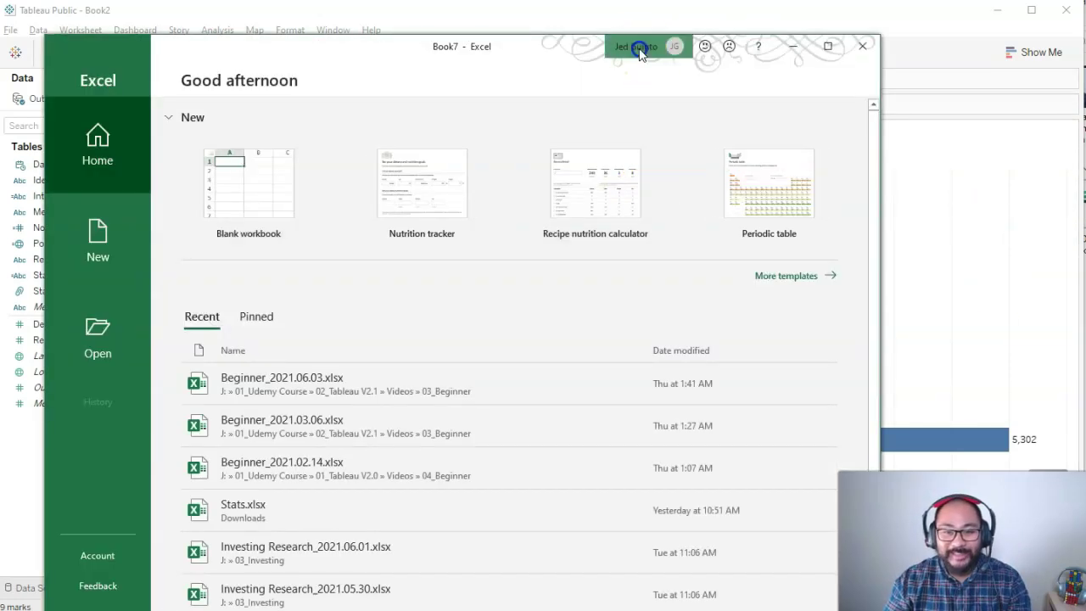
drag(556, 51, 577, 20)
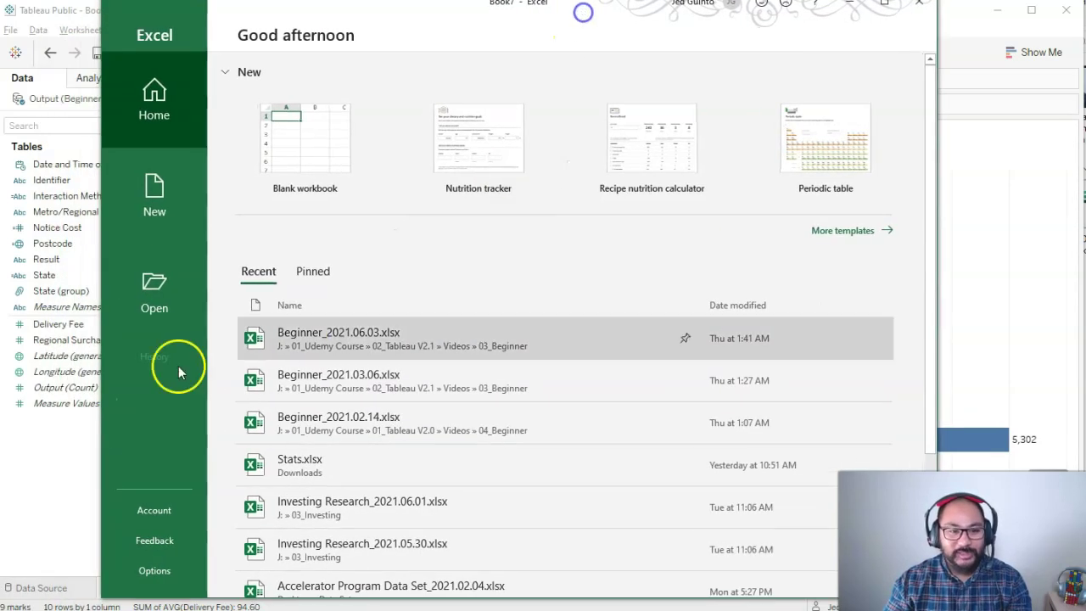
click(335, 140)
Enter 1, 5, 2, 4, 6 across D6:H6 and total them with =SUM(D6:H6) in H9
click(273, 242)
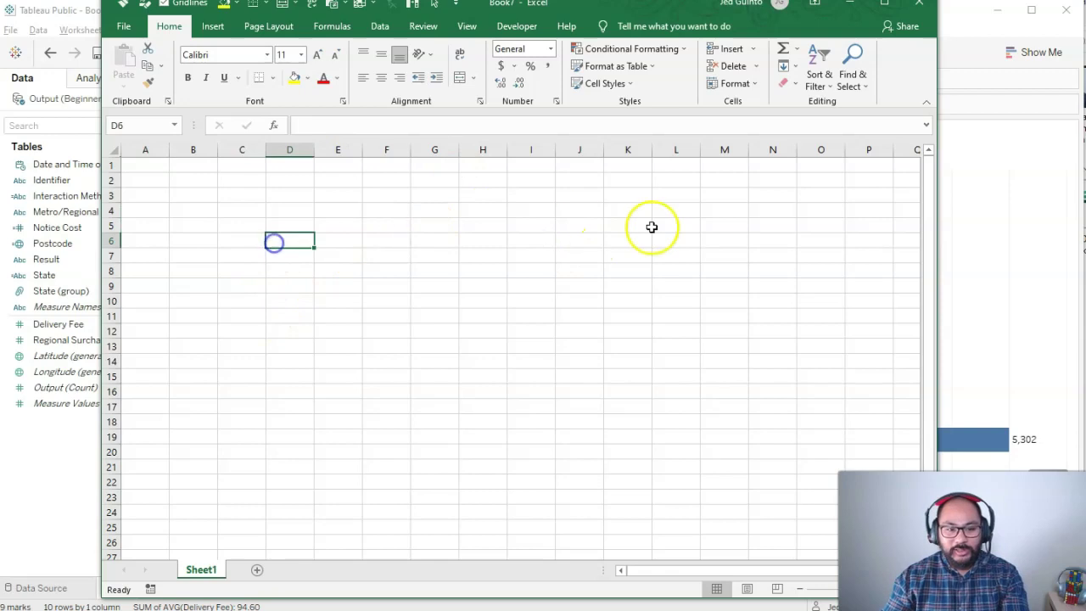
text(1	5	2	4	6)
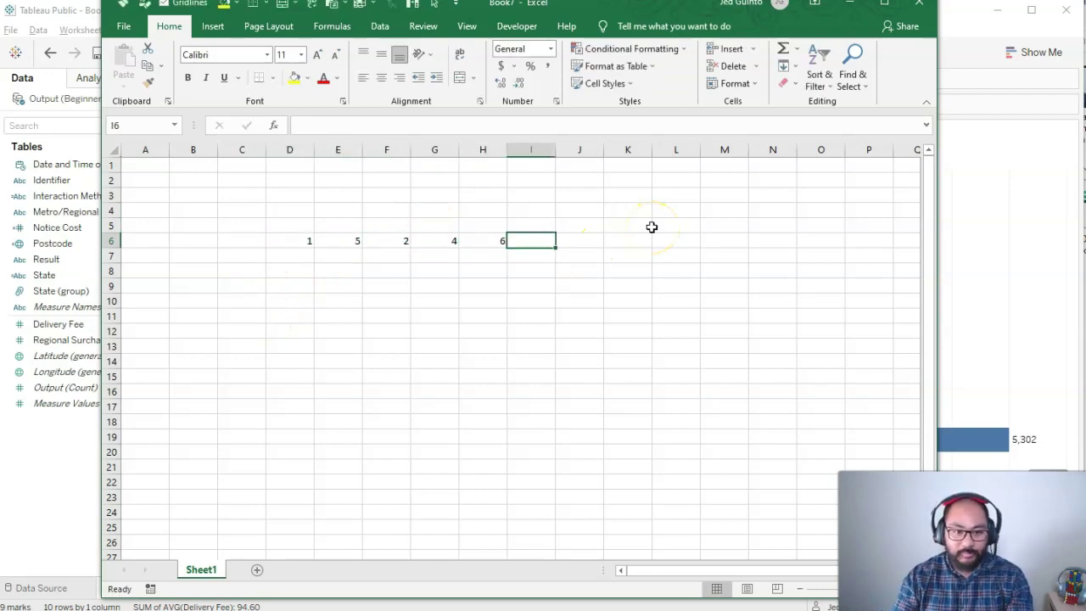
click(572, 333)
click(481, 286)
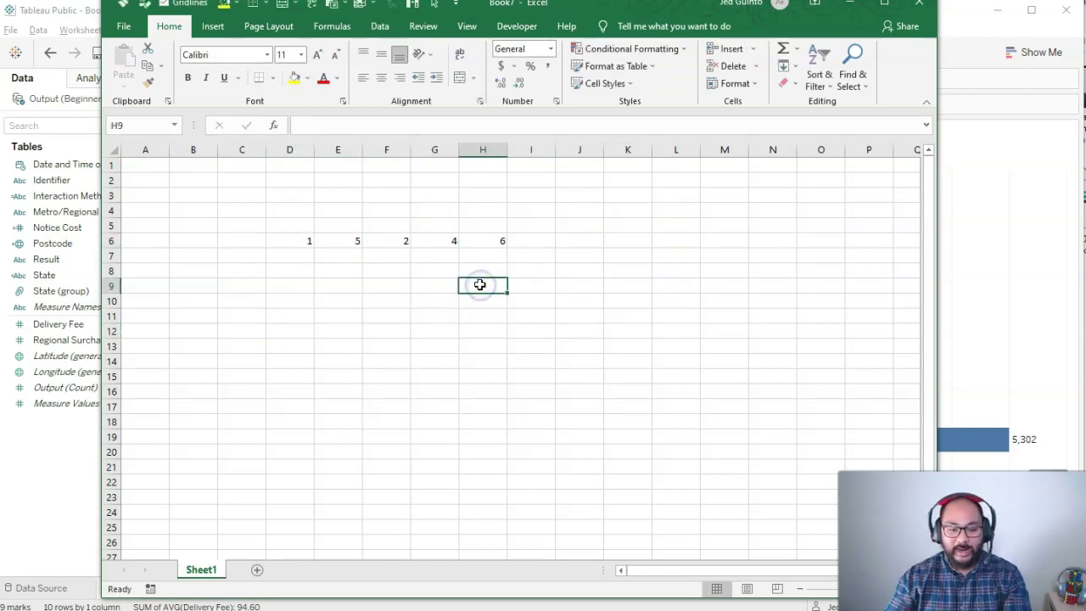
text(=sum()
key(Up)
key(Up)
key(Up)
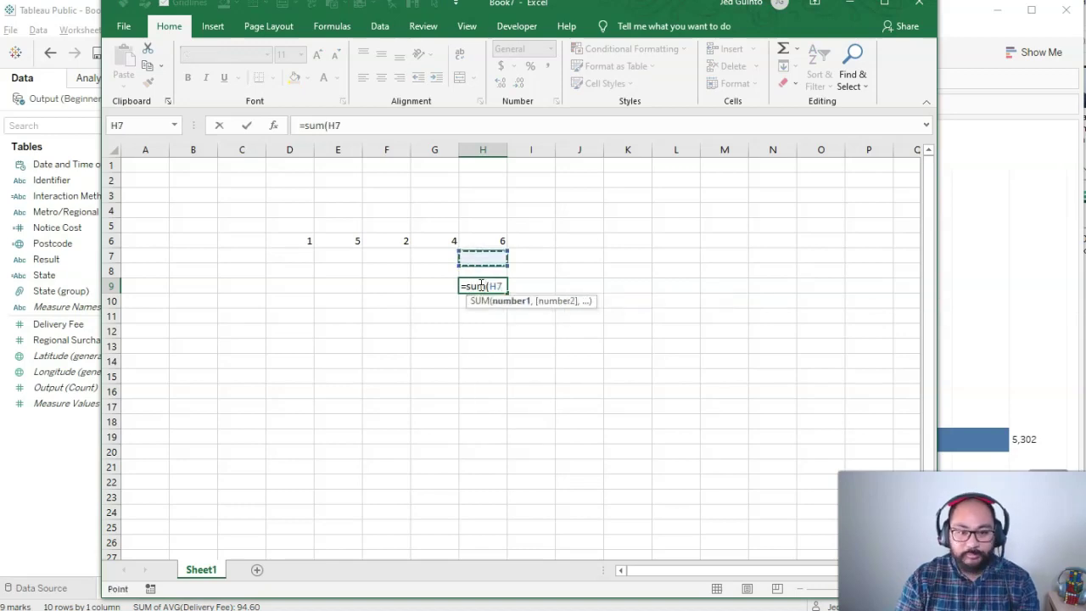
key(shift+Left)
key(shift+Left)
key(shift+Left)
key(shift+Left)
text())
key(Return)
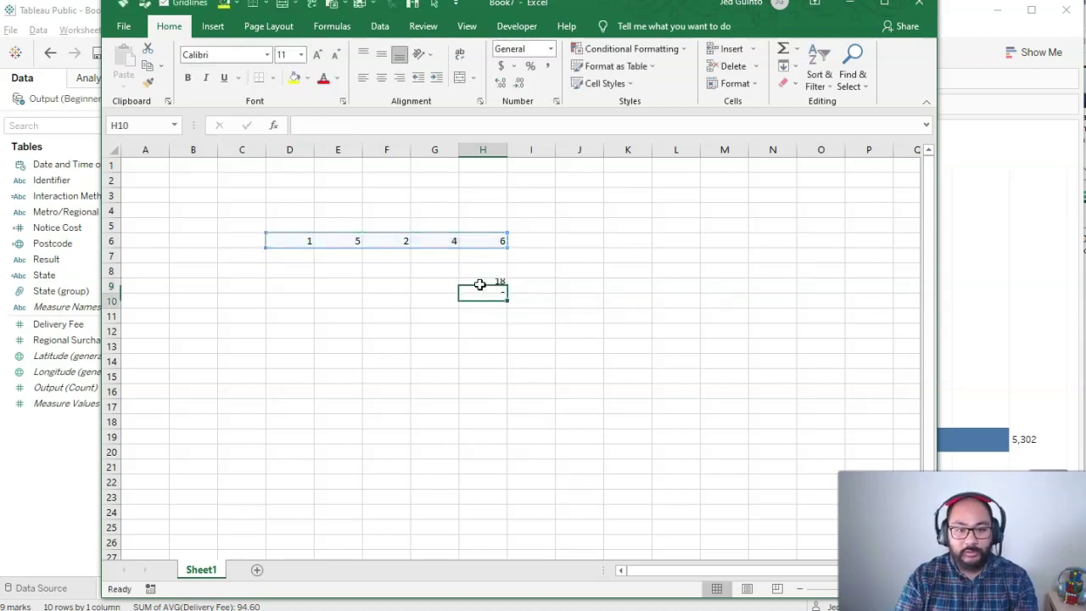
Divide the H9 total by 5 in H10 to get 3.6, then minimize Excel
text(=)
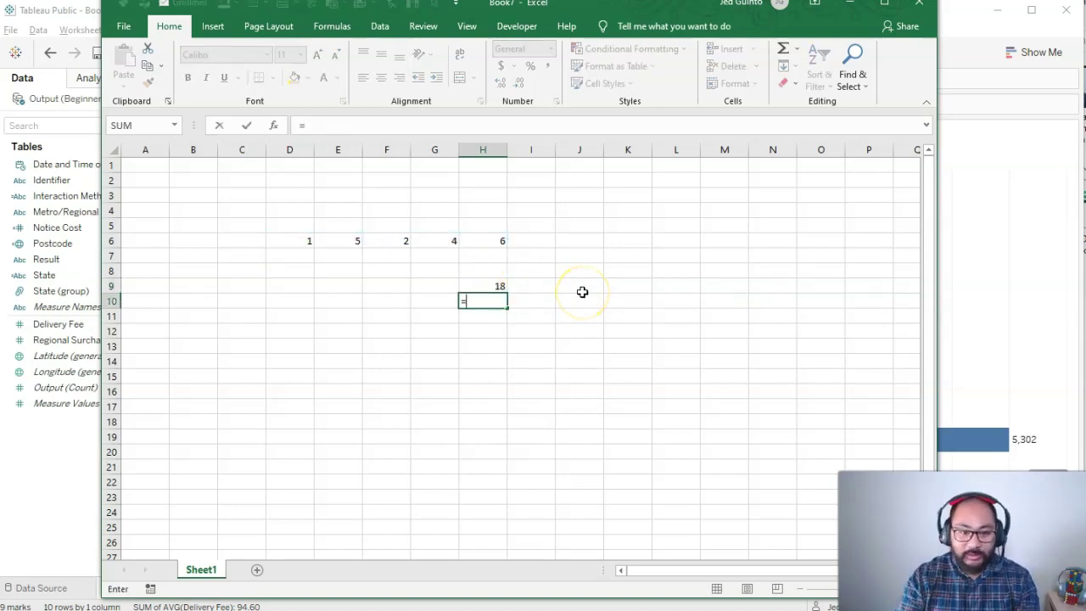
key(Up)
text(/)
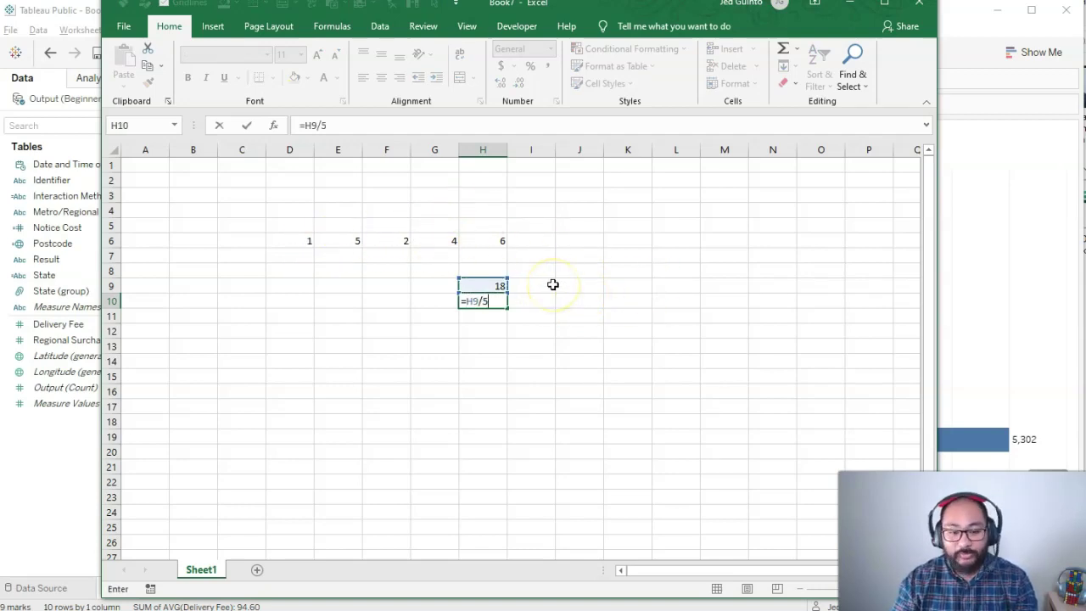
key(Return)
click(497, 301)
key(shift+space)
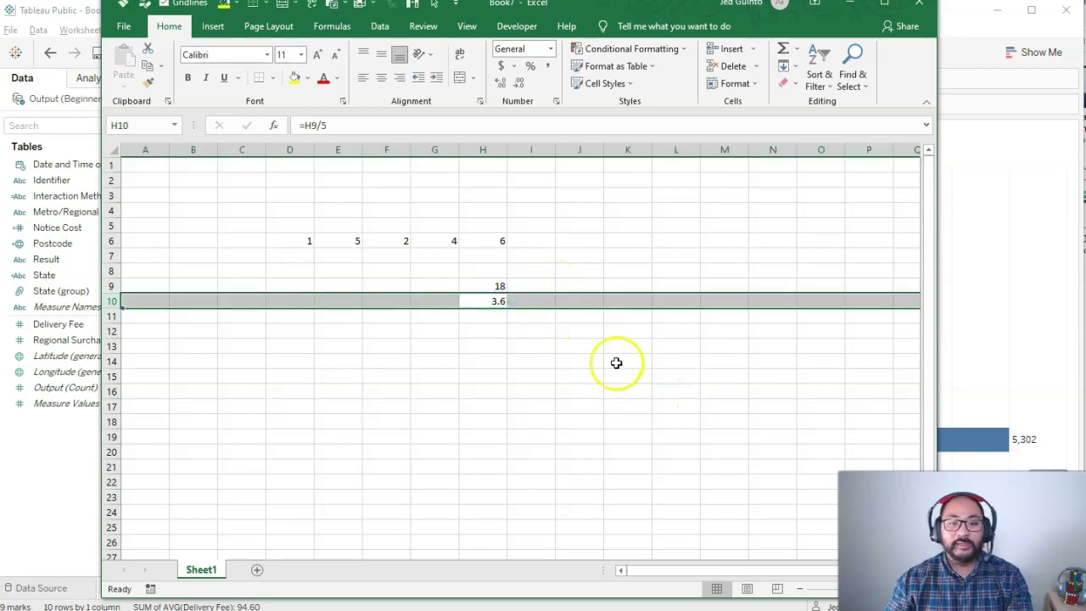
click(850, 7)
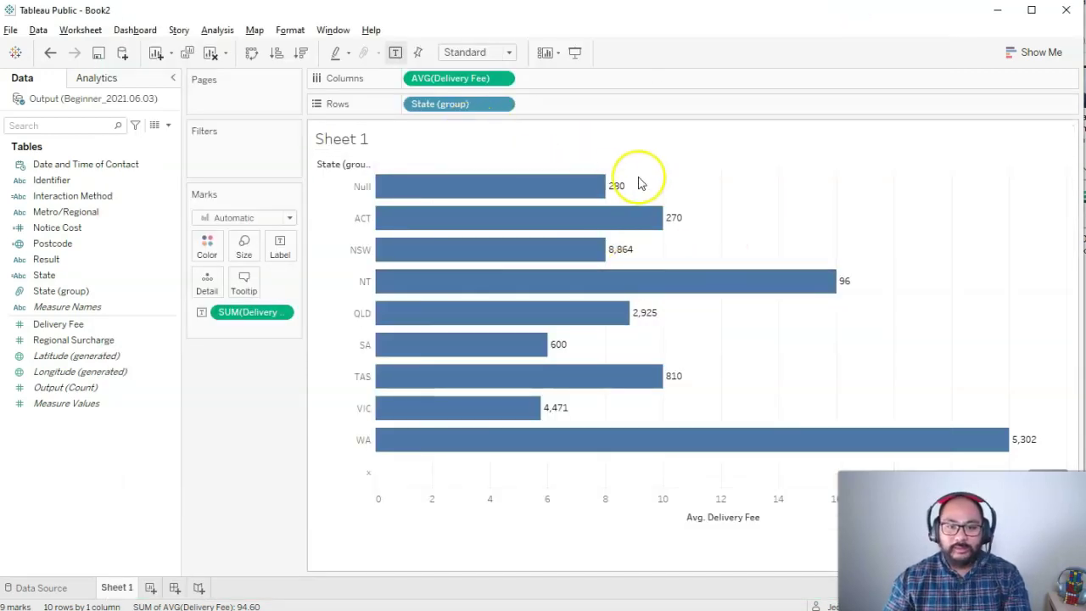
click(547, 218)
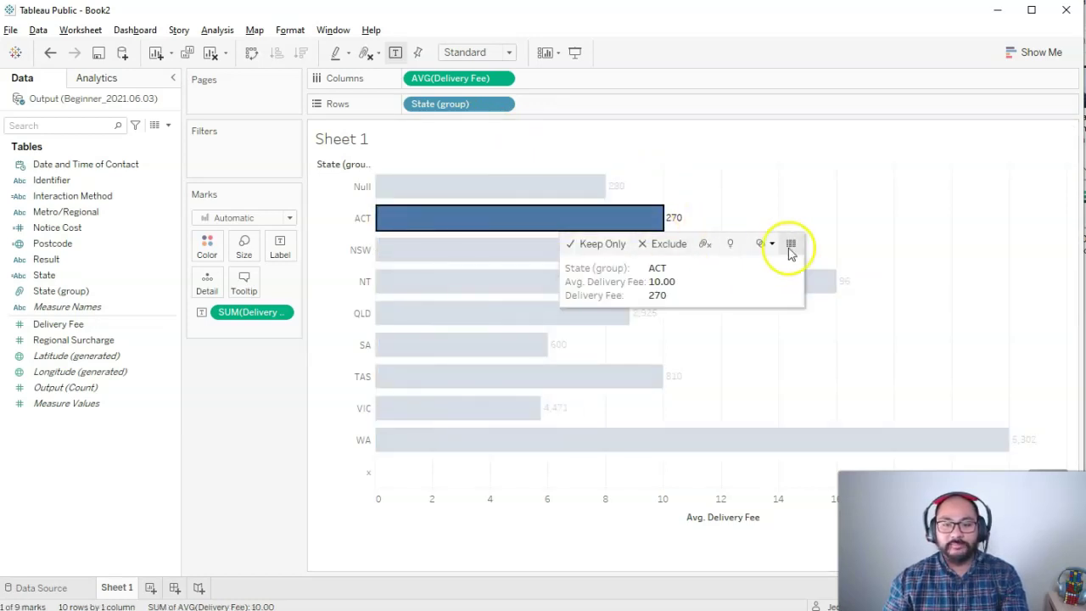
click(790, 243)
click(334, 459)
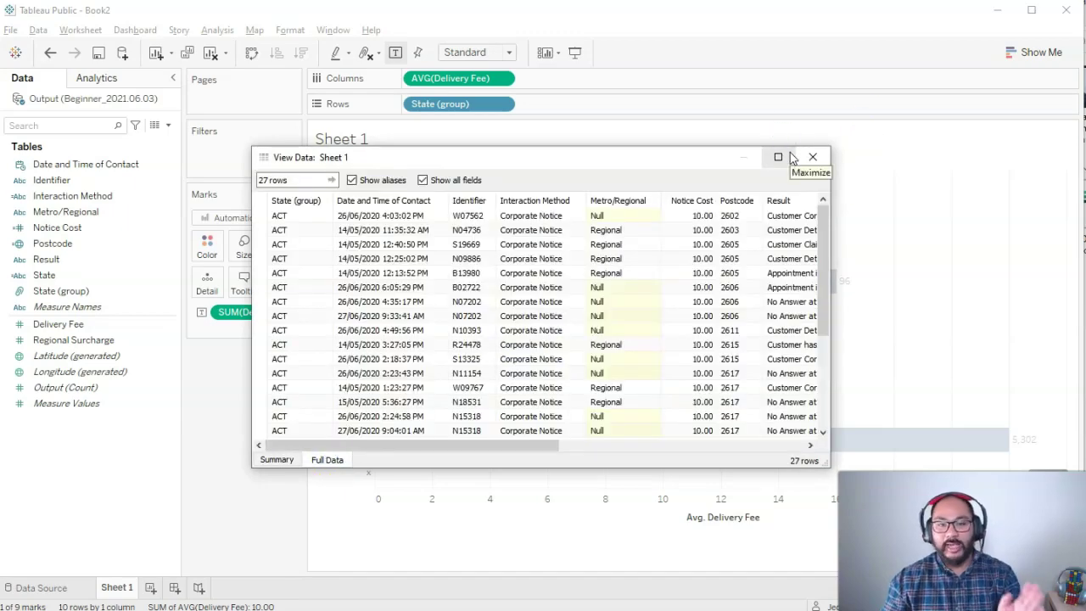
click(790, 157)
drag(671, 9, 308, 18)
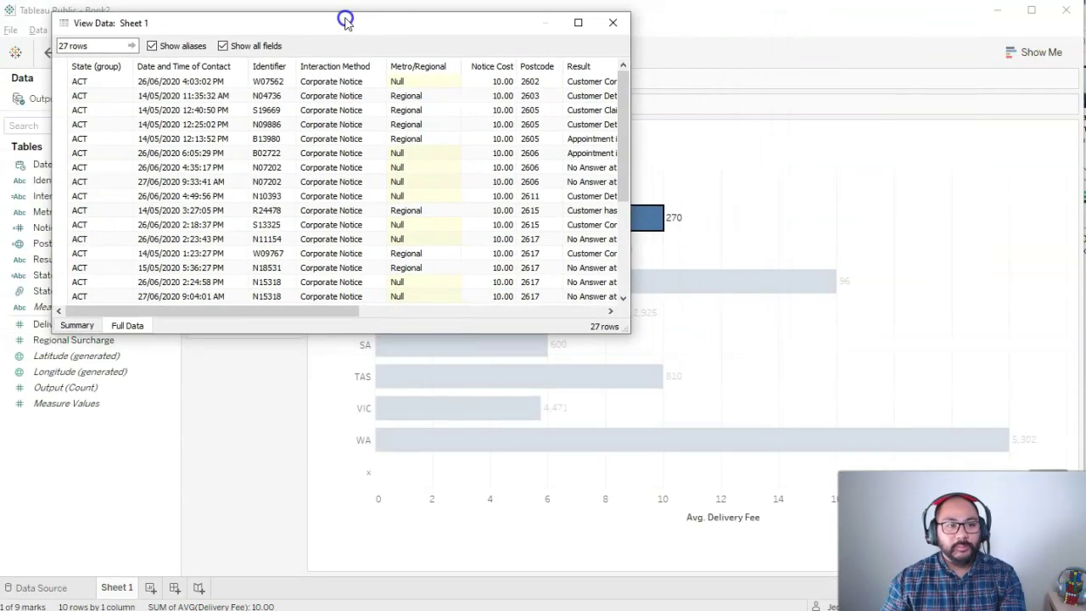
drag(594, 329, 813, 573)
drag(465, 553, 628, 551)
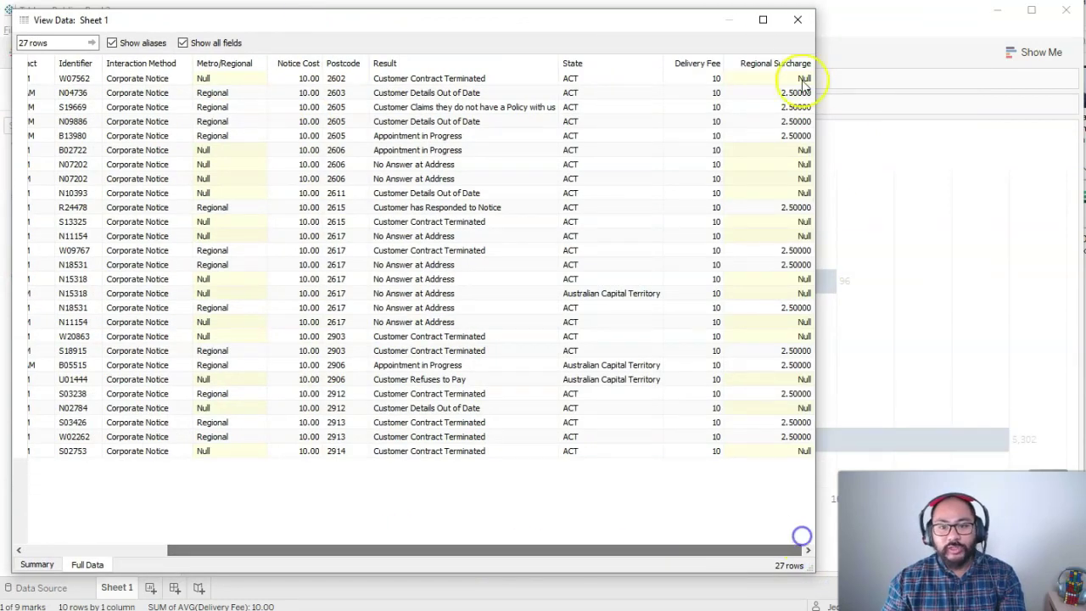
click(795, 25)
click(716, 187)
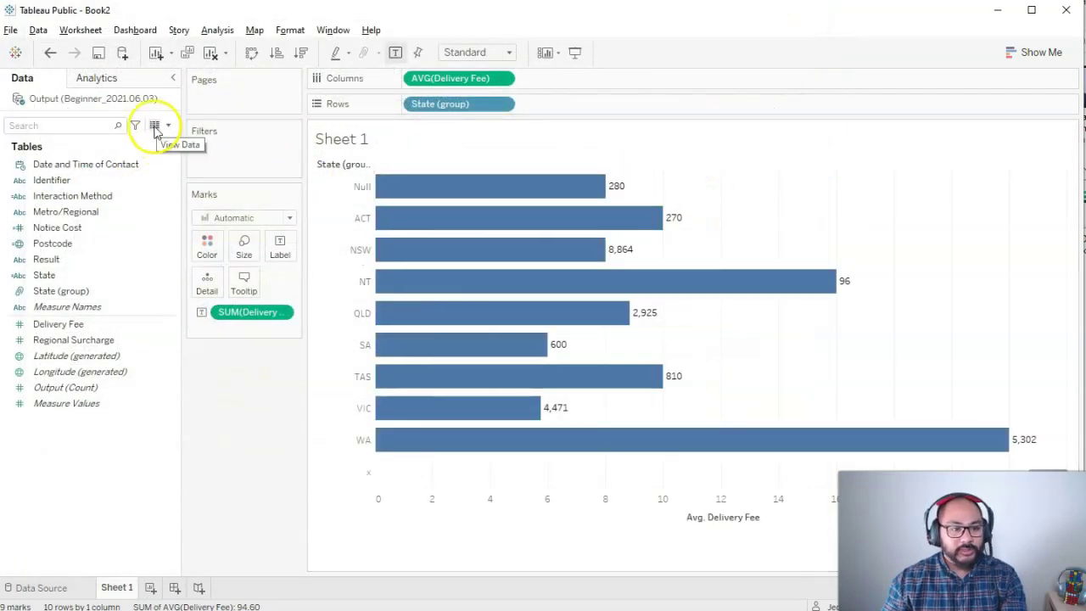
click(154, 127)
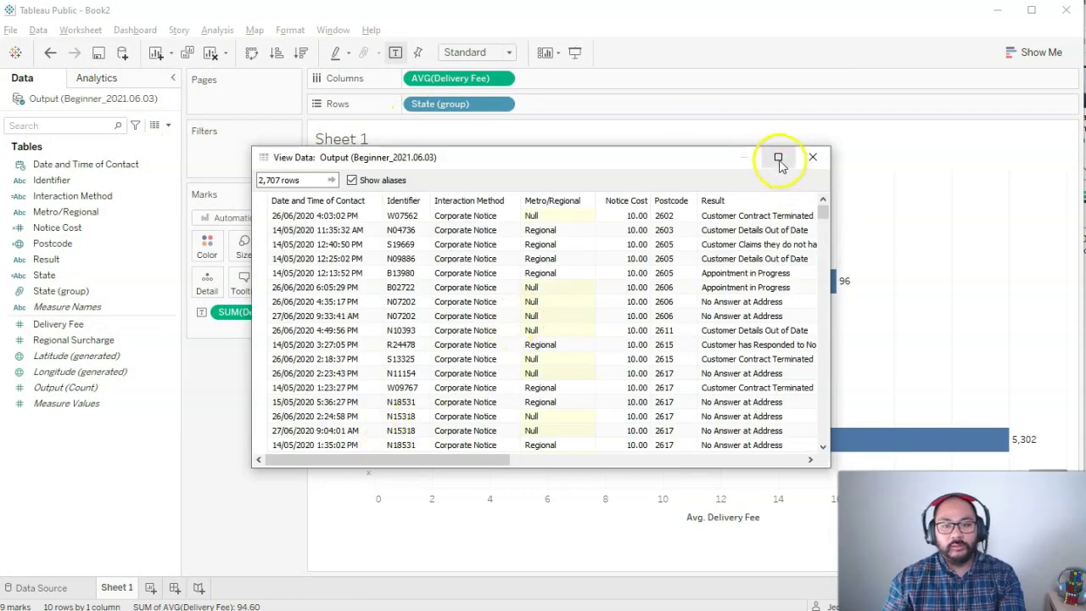
drag(518, 147, 514, 54)
drag(479, 458, 802, 459)
click(694, 134)
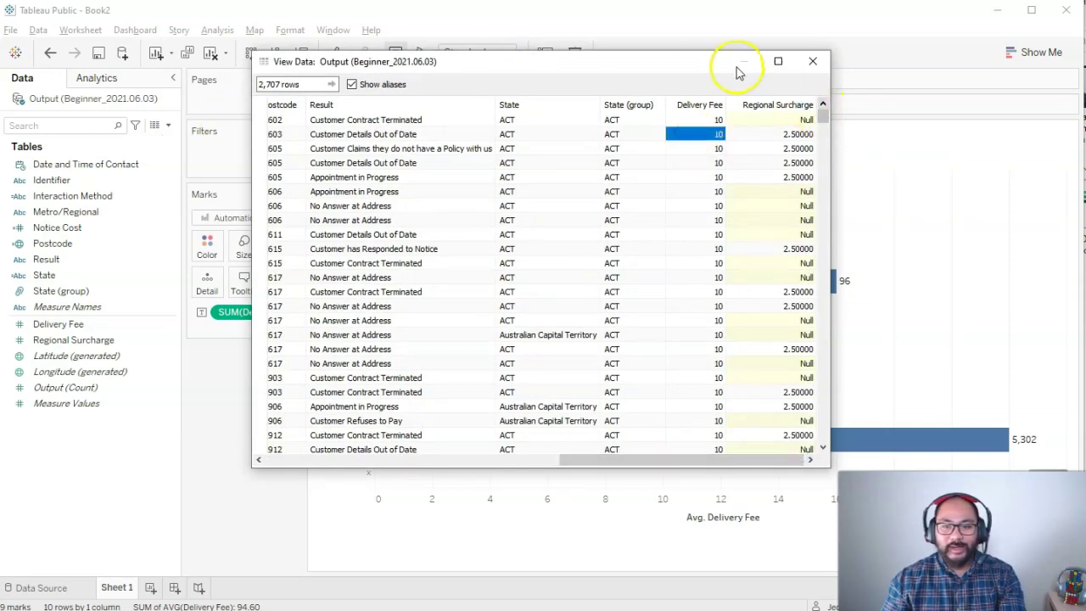
drag(738, 73, 477, 54)
mouse_move(643, 83)
mouse_down()
mouse_move(642, 415)
mouse_move(647, 65)
mouse_up()
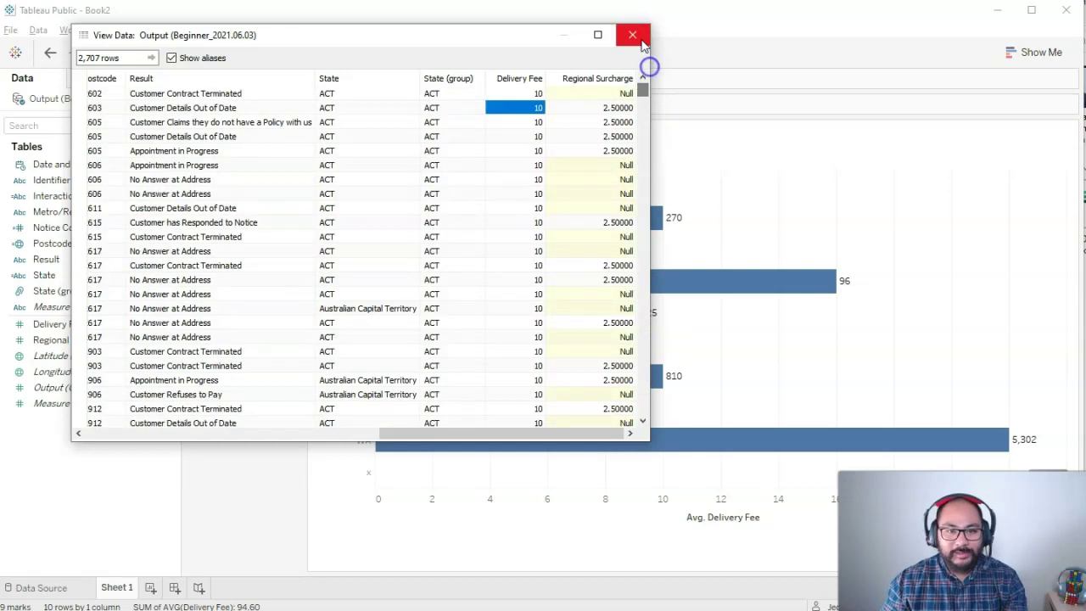
click(632, 34)
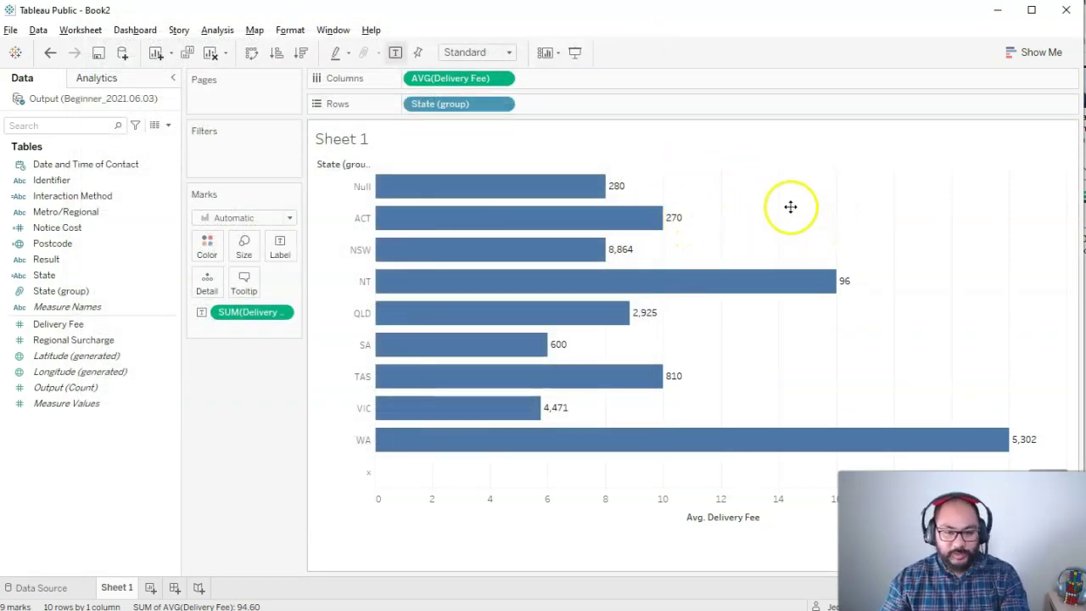
drag(297, 299, 232, 299)
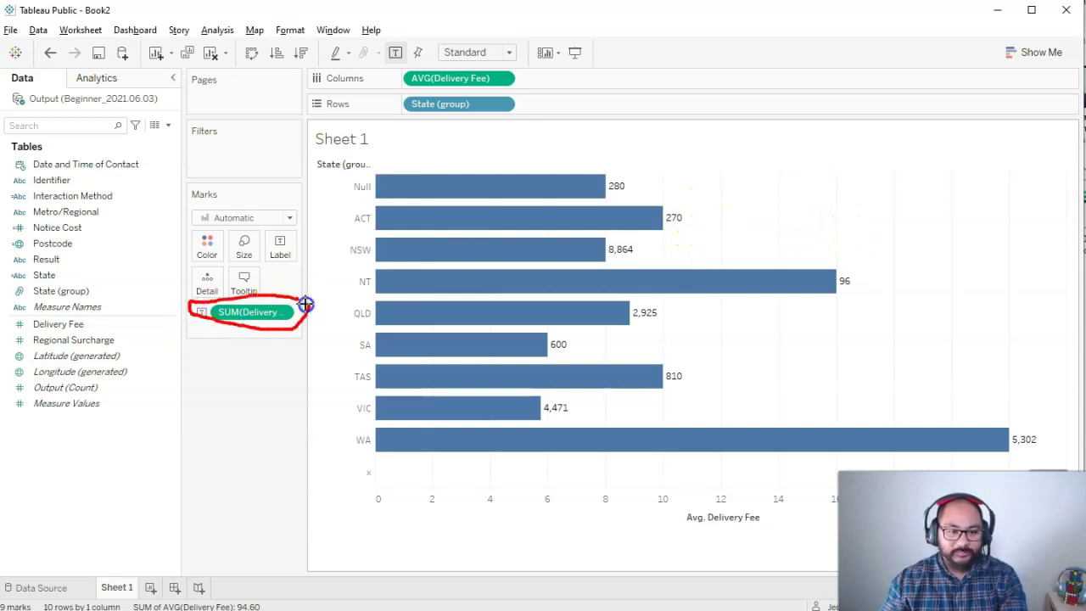
drag(305, 304, 308, 311)
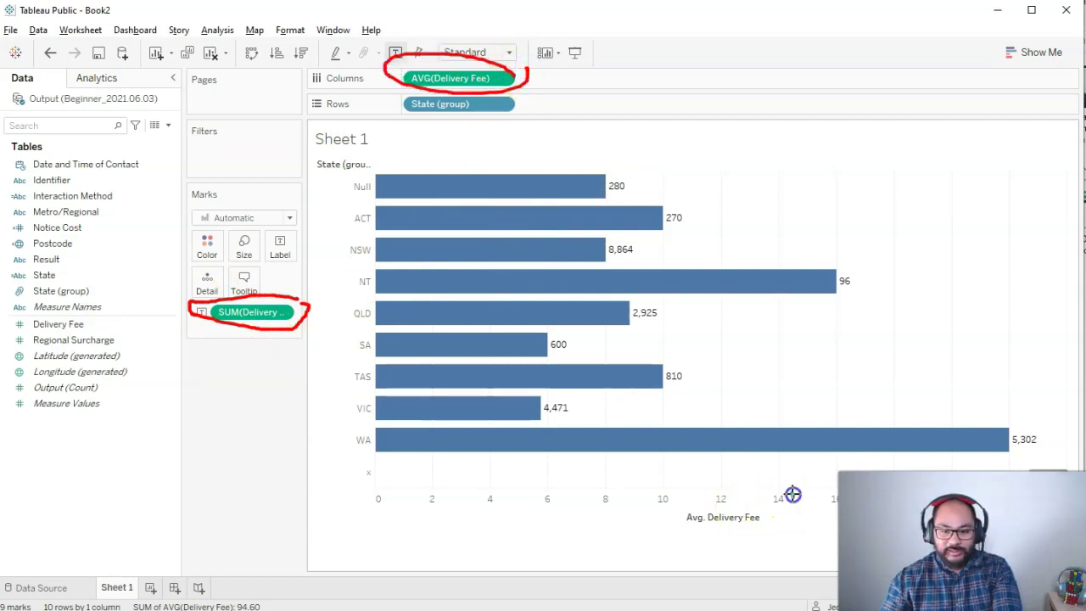
mouse_move(786, 497)
mouse_down()
mouse_move(761, 529)
mouse_move(848, 469)
mouse_up()
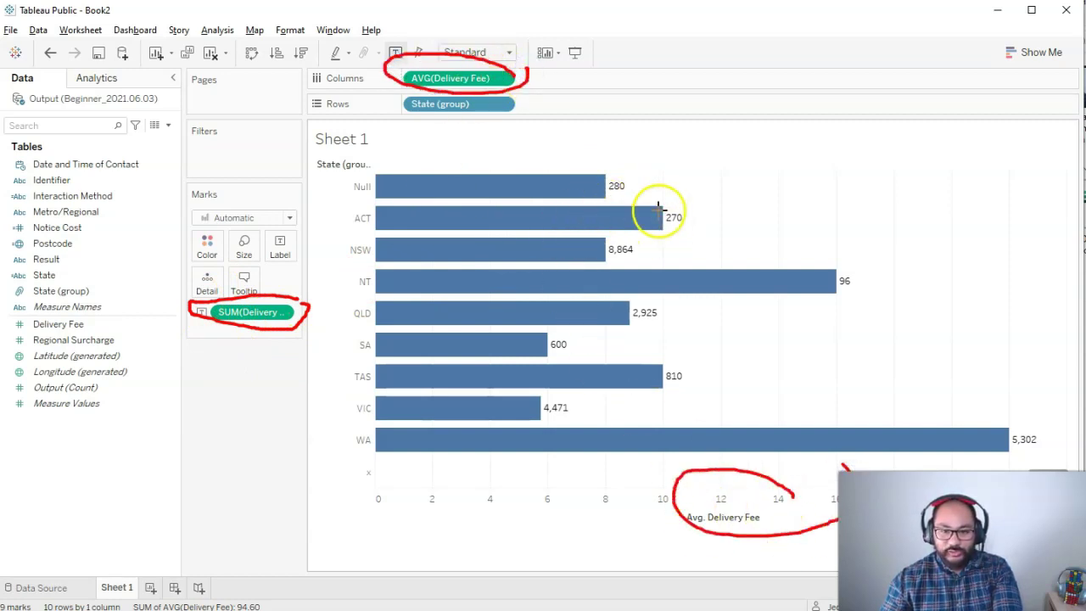
drag(664, 172, 661, 200)
drag(671, 313, 663, 491)
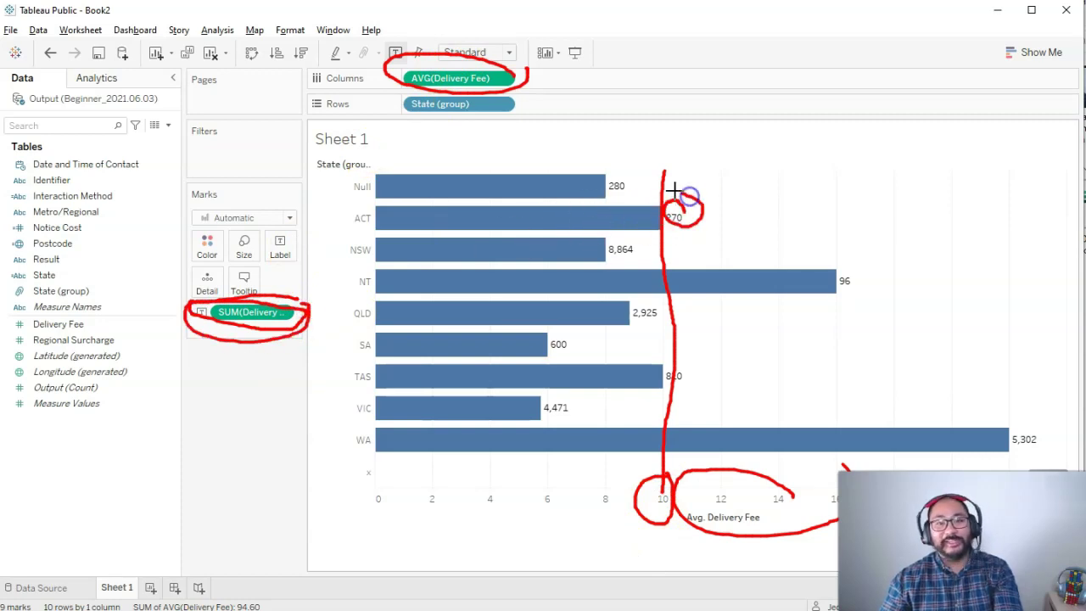
key(Escape)
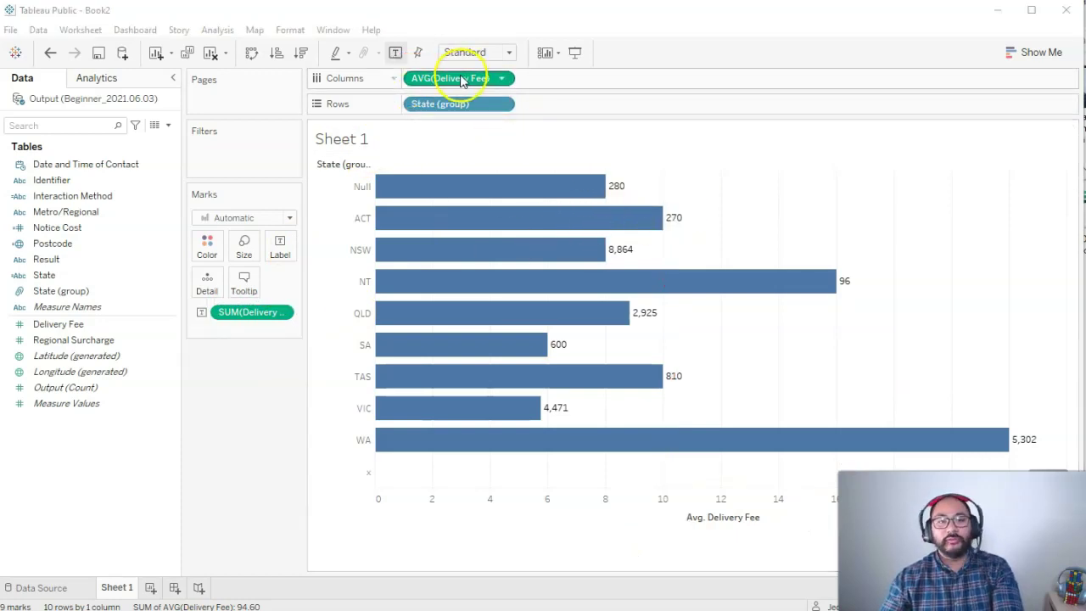
right_click(454, 88)
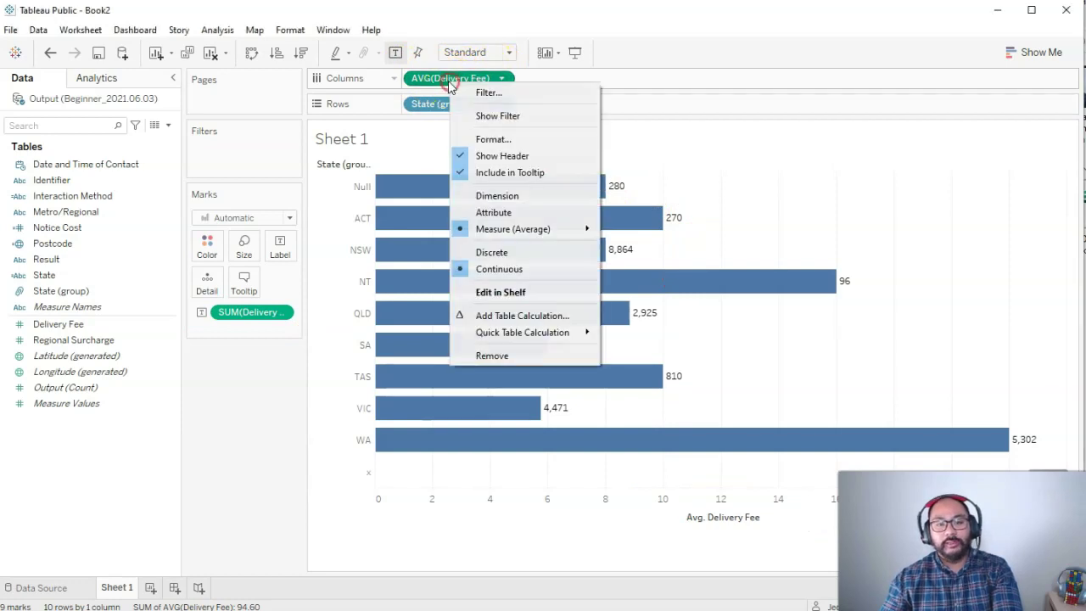
click(260, 468)
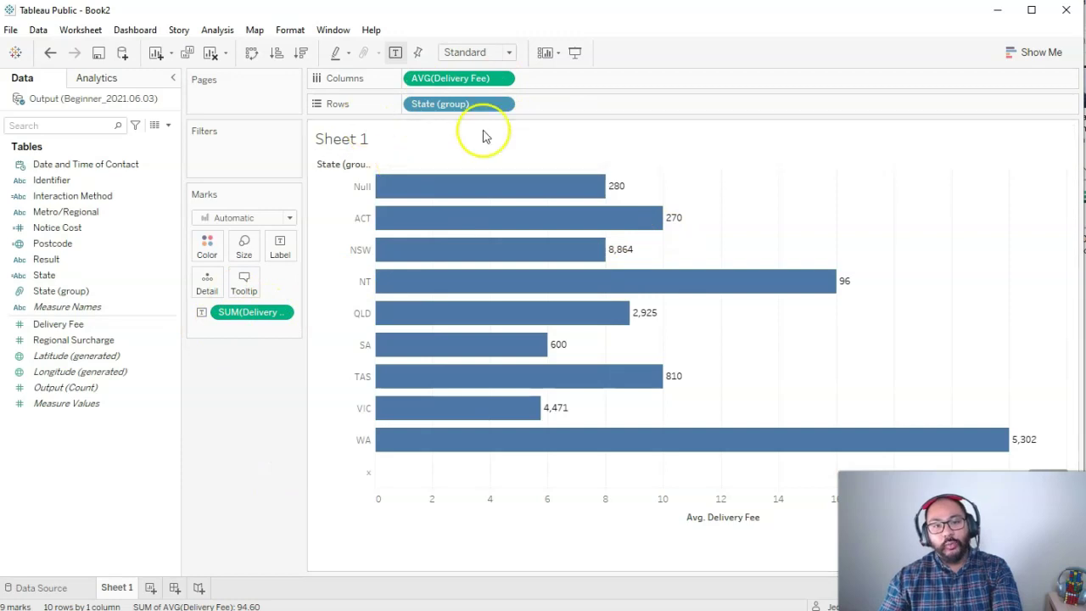
Remove the bar value labels and set the Delivery Fee aggregation to Median
drag(242, 314, 243, 382)
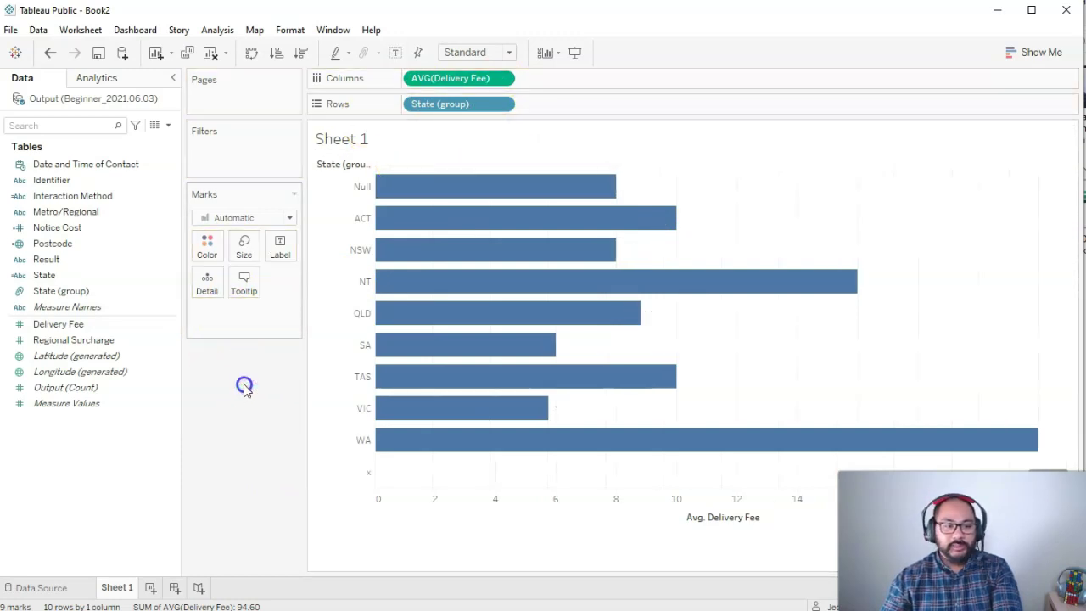
right_click(460, 81)
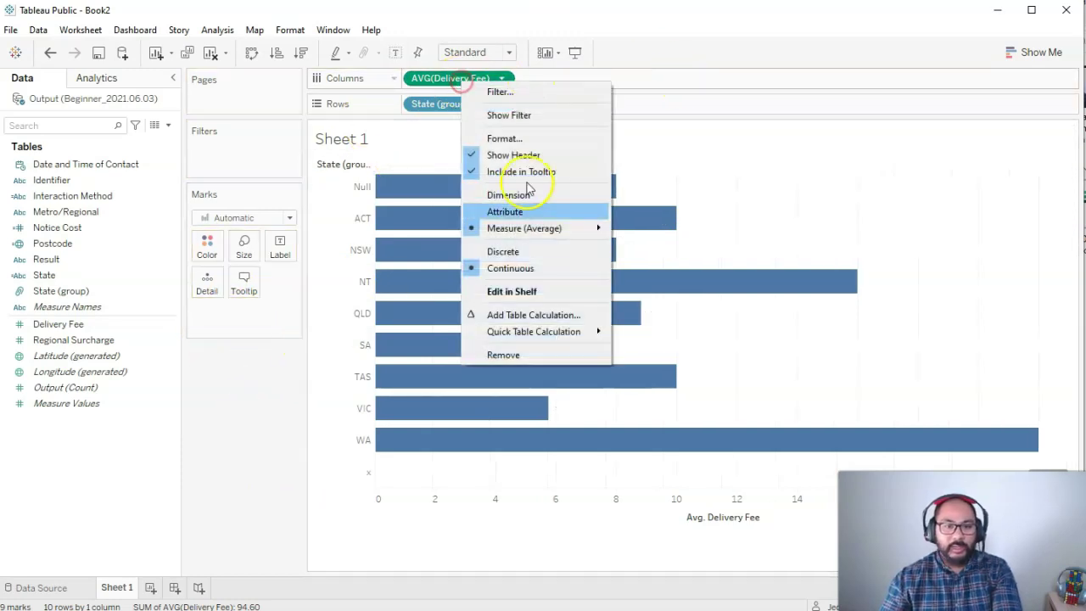
mouse_move(529, 228)
click(678, 225)
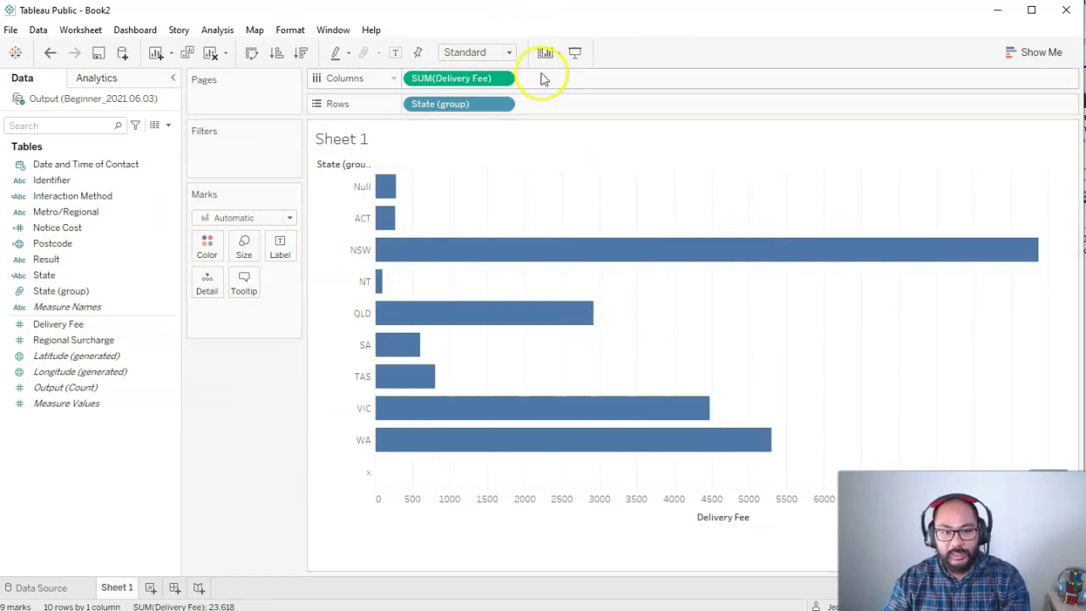
click(454, 88)
mouse_move(529, 233)
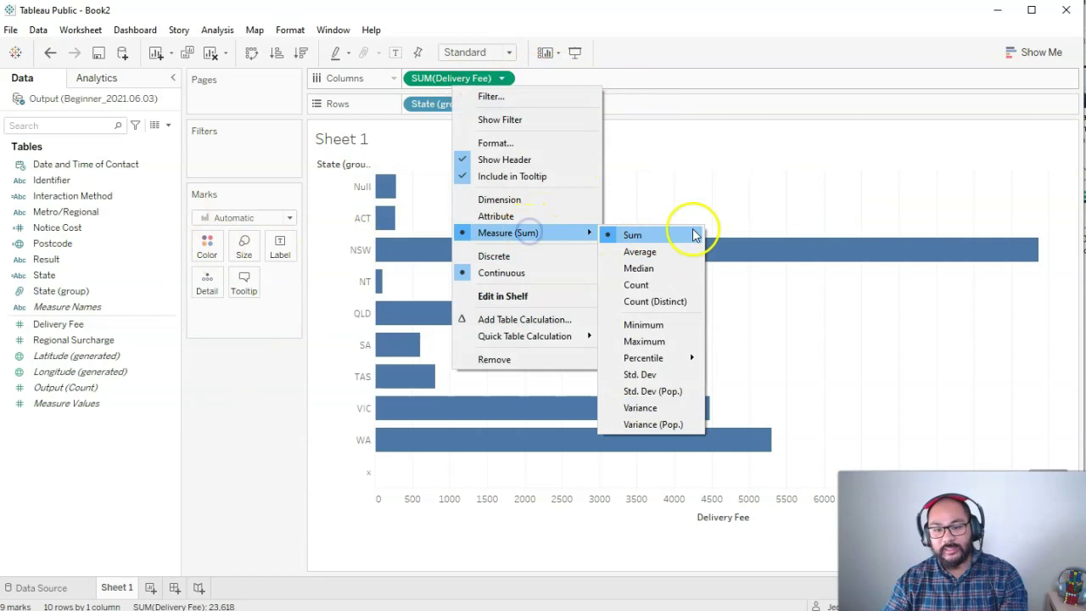
click(654, 269)
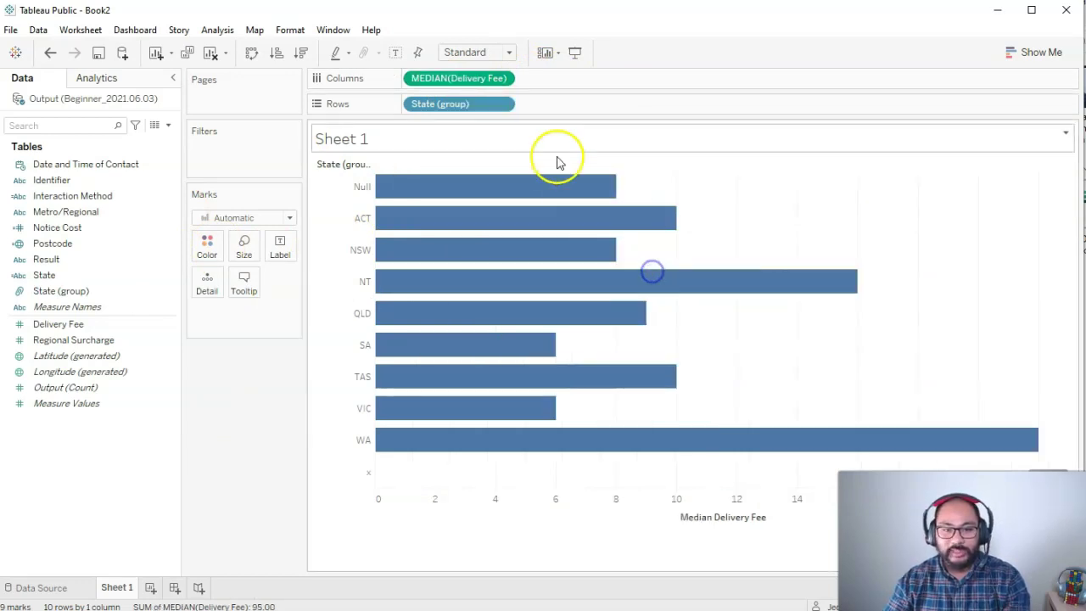
Apply a Percent Difference quick table calculation and append + 10 to its formula
click(456, 78)
mouse_move(564, 329)
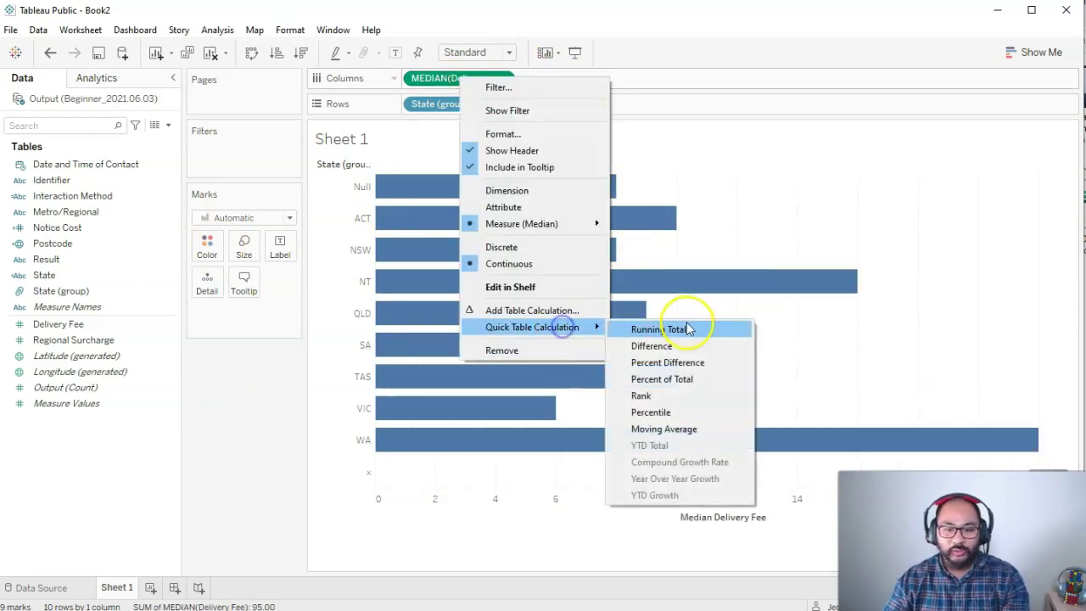
click(684, 363)
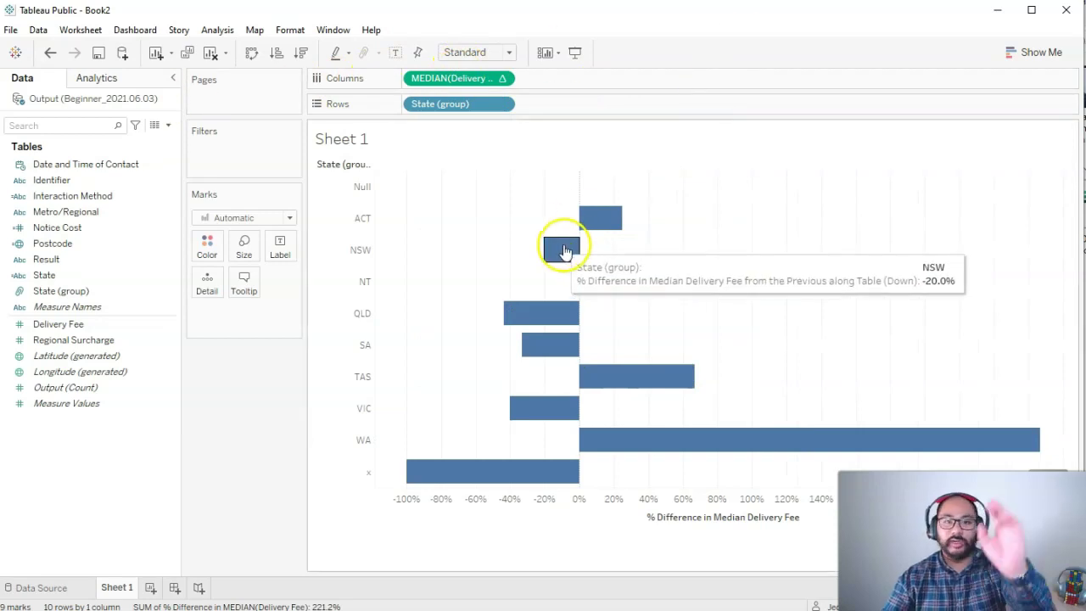
click(458, 78)
click(443, 78)
double_click(444, 78)
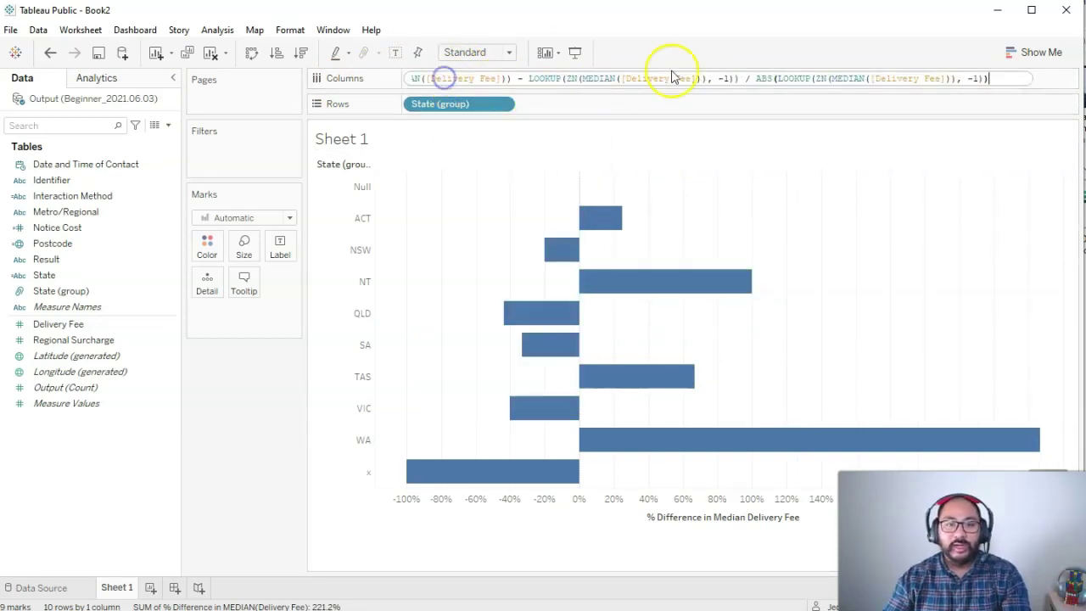
text(+ 10)
key(Return)
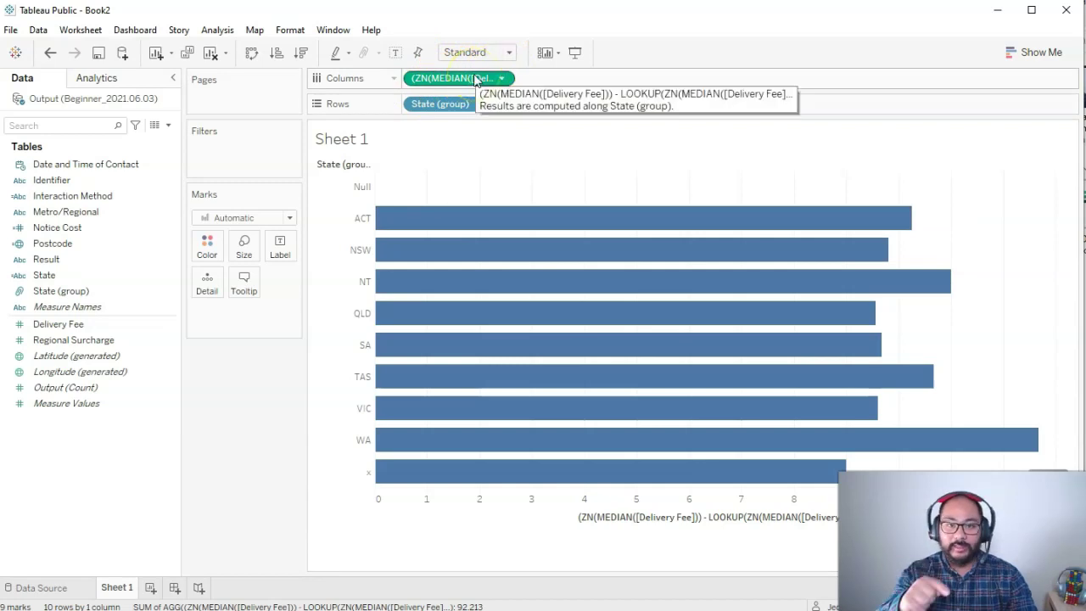
Label each bar with its calculated value (ACT 10.250, WA 12.667), then clear annotations
drag(478, 77, 287, 251)
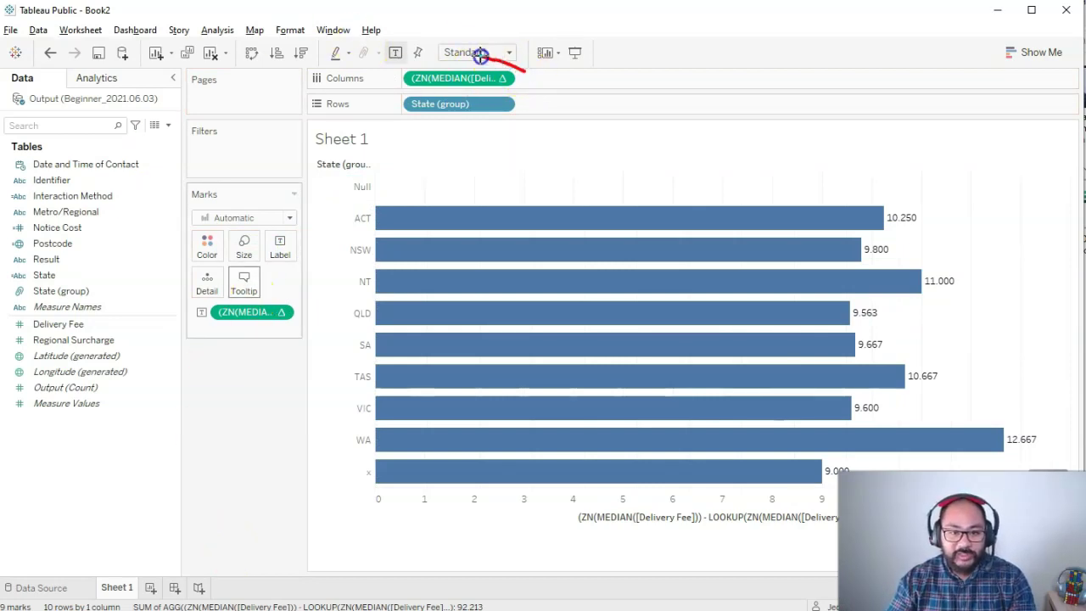
mouse_move(447, 91)
mouse_down()
mouse_move(330, 213)
mouse_move(282, 297)
mouse_up()
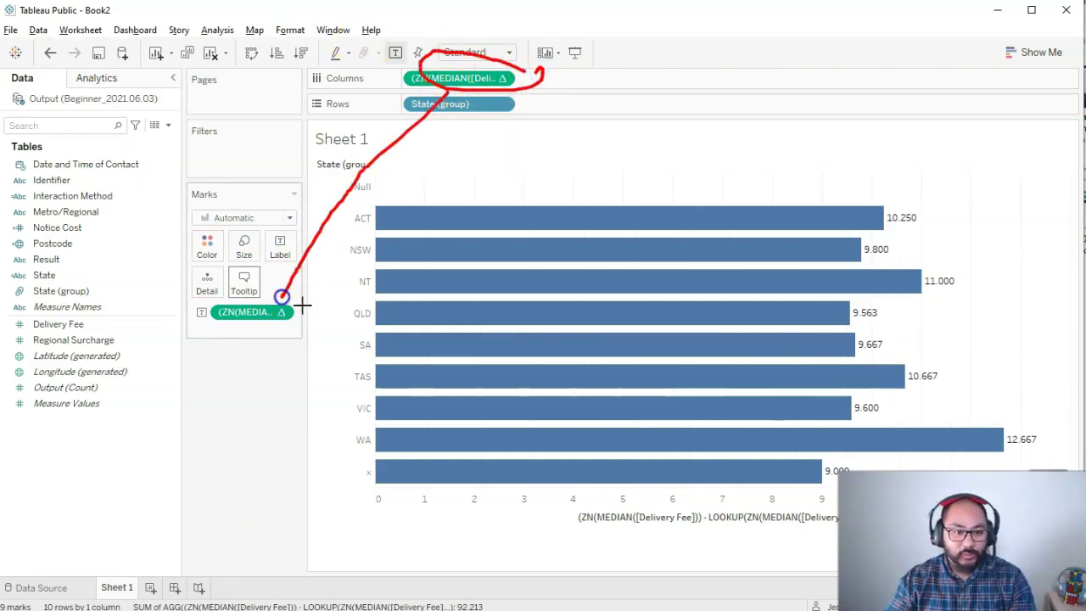
drag(189, 318, 319, 291)
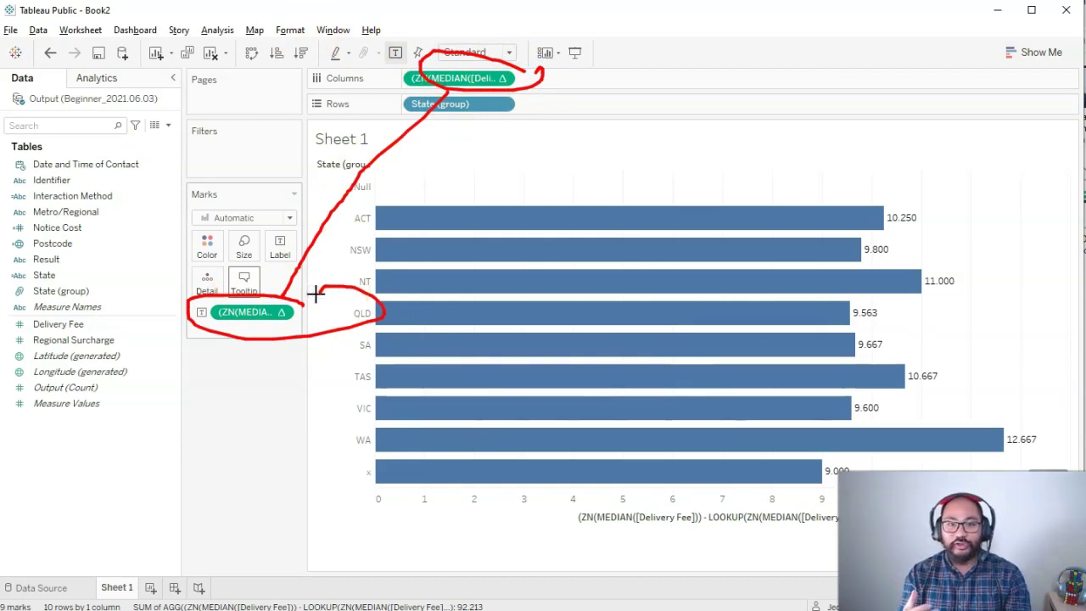
key(Escape)
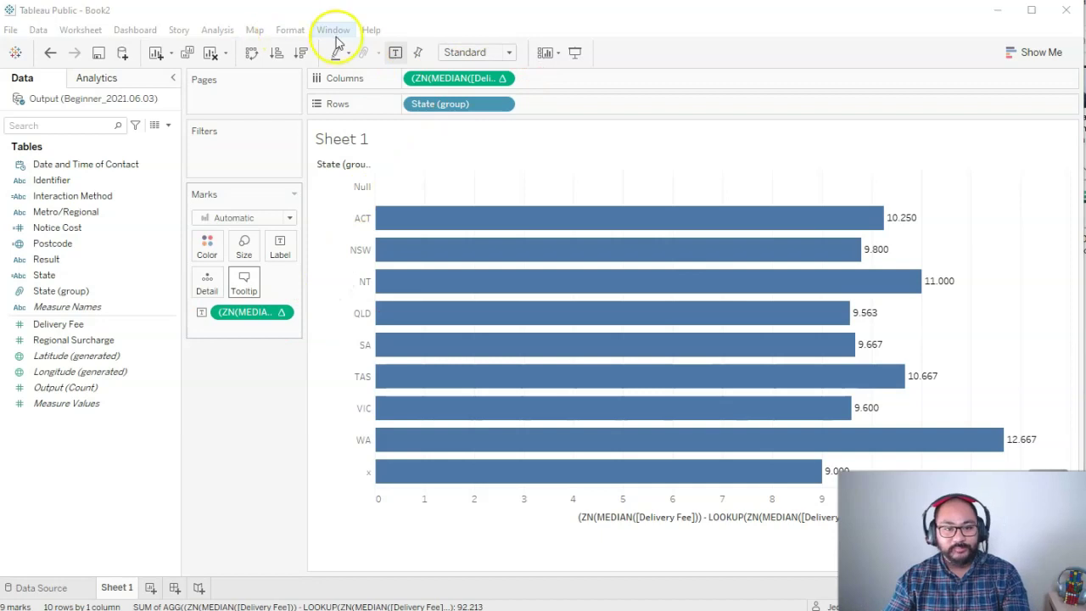
Replace the table-calculation pills with Delivery Fee bars aggregated as Average
drag(246, 312, 229, 392)
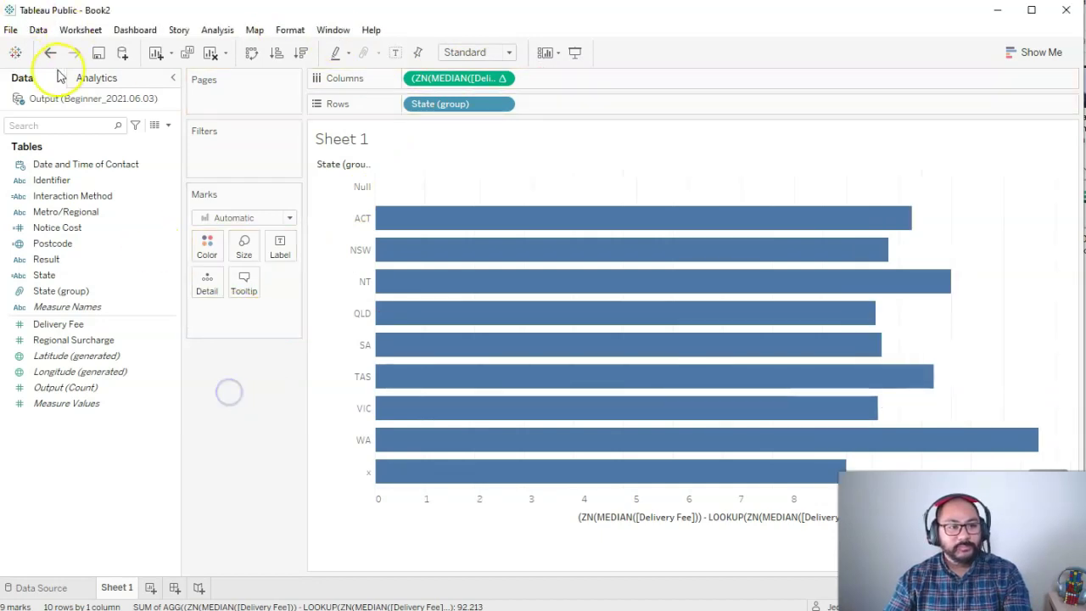
drag(458, 80, 248, 408)
double_click(91, 325)
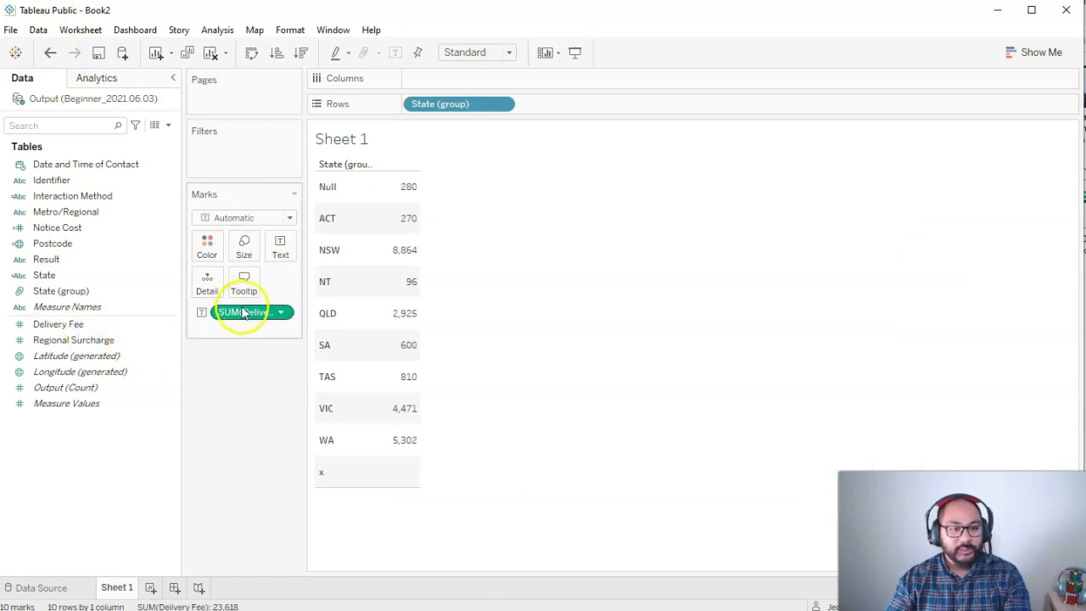
drag(246, 312, 475, 78)
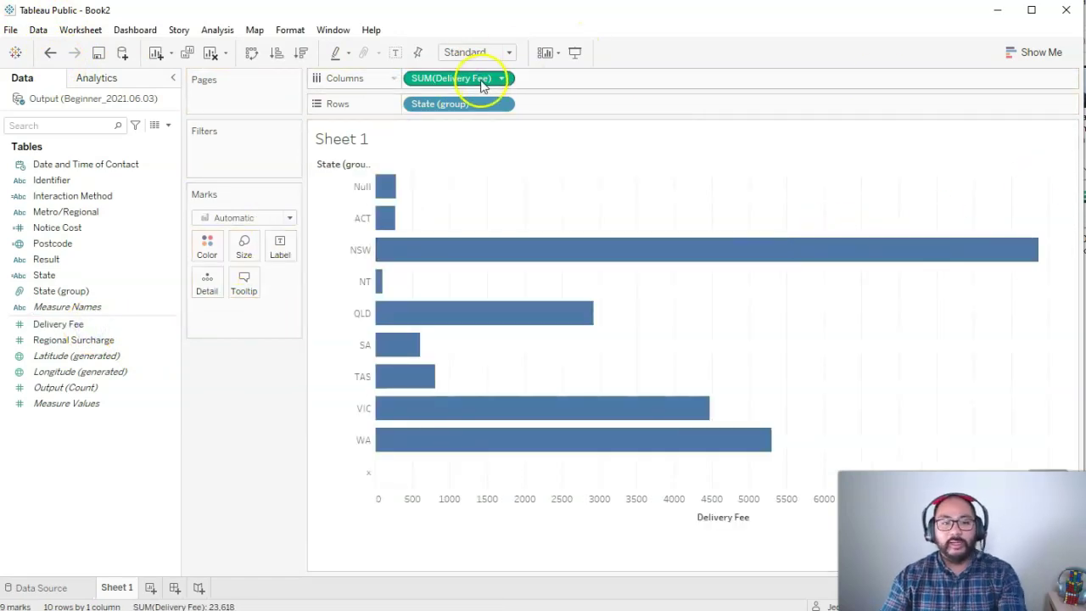
right_click(475, 80)
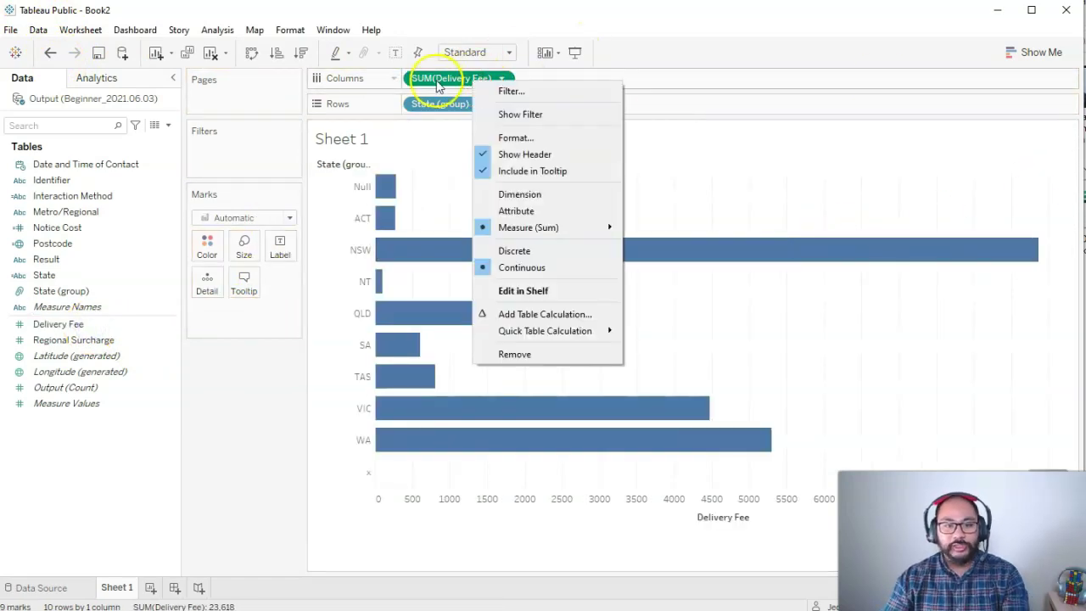
click(523, 229)
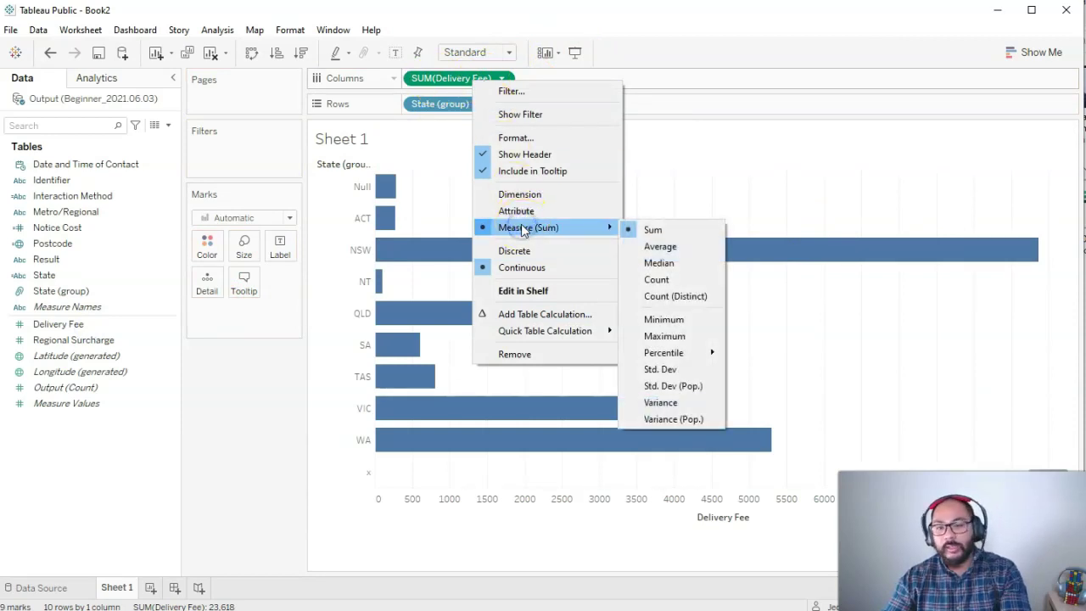
click(662, 246)
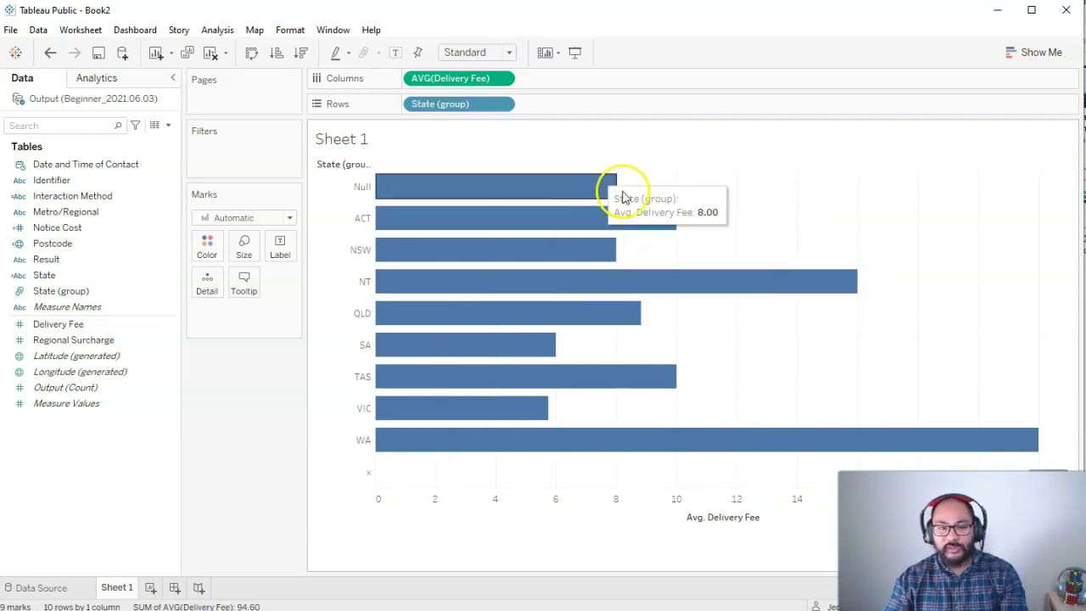
Change the Delivery Fee aggregation from Average to Median, QLD showing 9.00
right_click(465, 86)
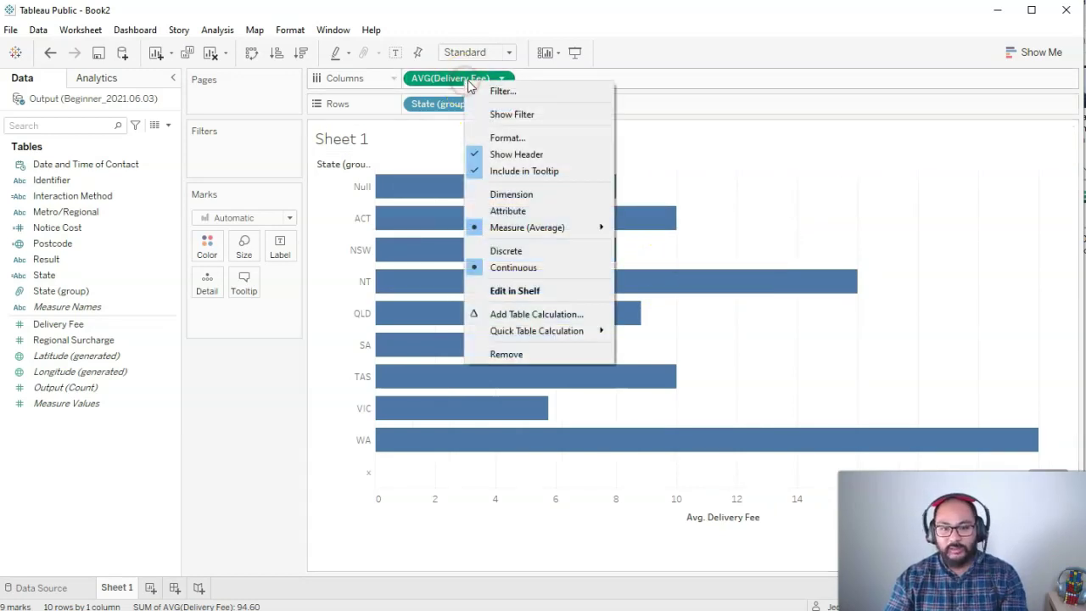
mouse_move(528, 228)
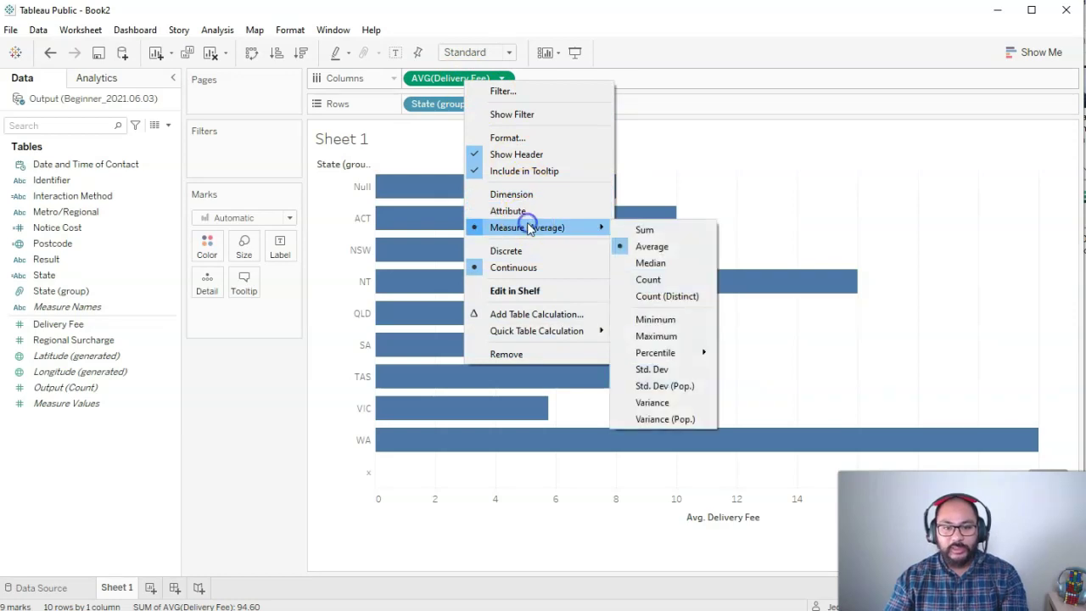
click(662, 266)
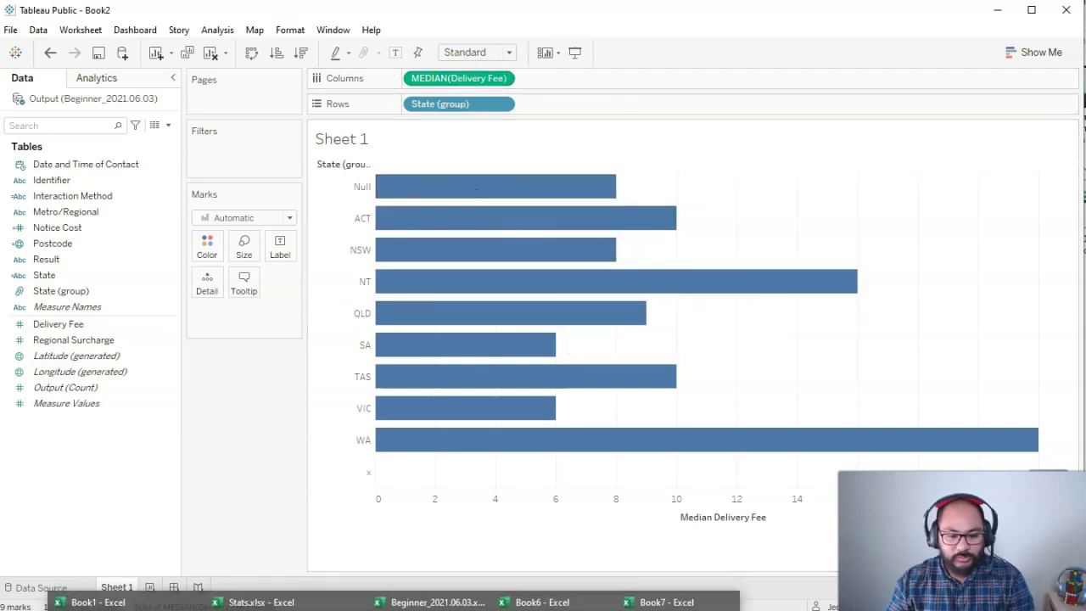
click(670, 597)
Clear the old sample numbers from the sheet
drag(600, 233, 249, 337)
key(Delete)
click(263, 203)
scroll(275, 241, up, 5)
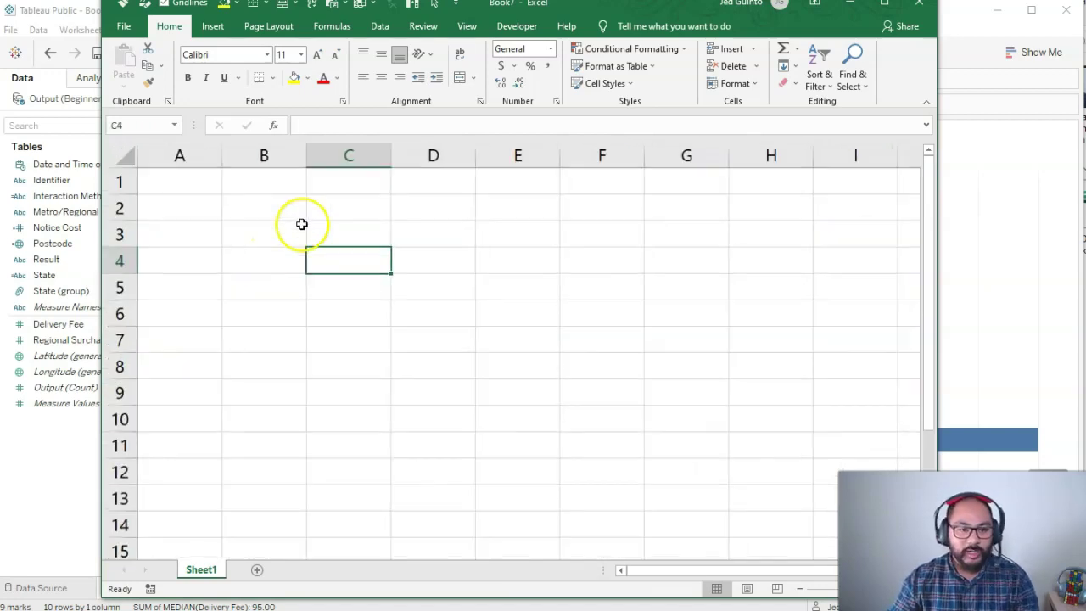
scroll(366, 236, down, 2)
Fill C3:C17 with =RANDBETWEEN(1,100)
click(315, 217)
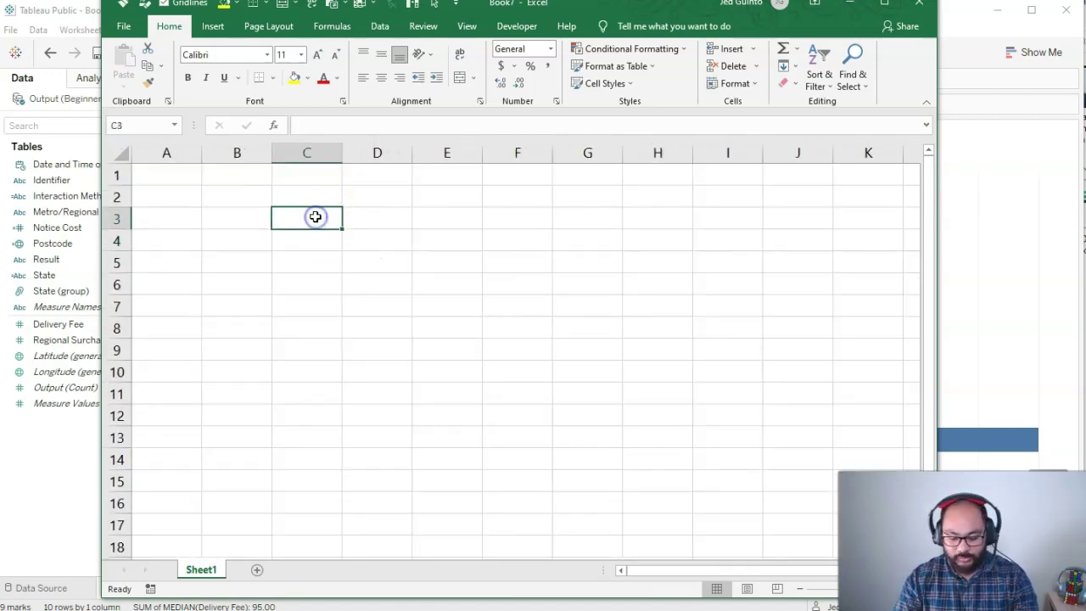
text(=randb)
key(Tab)
text(1,10)
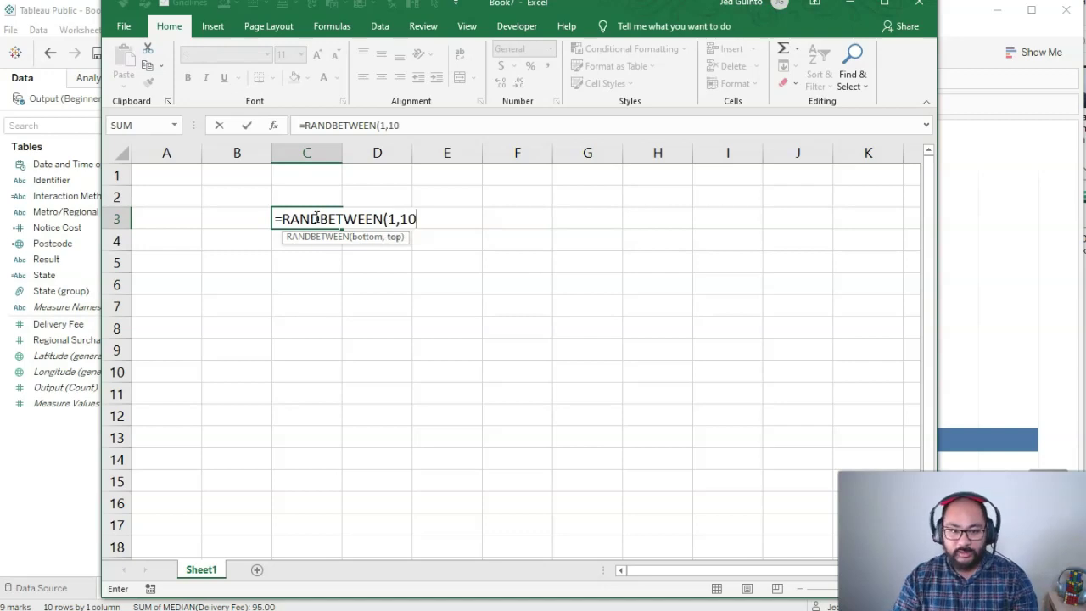
text(0)
key(Return)
click(316, 219)
scroll(314, 225, down, 1)
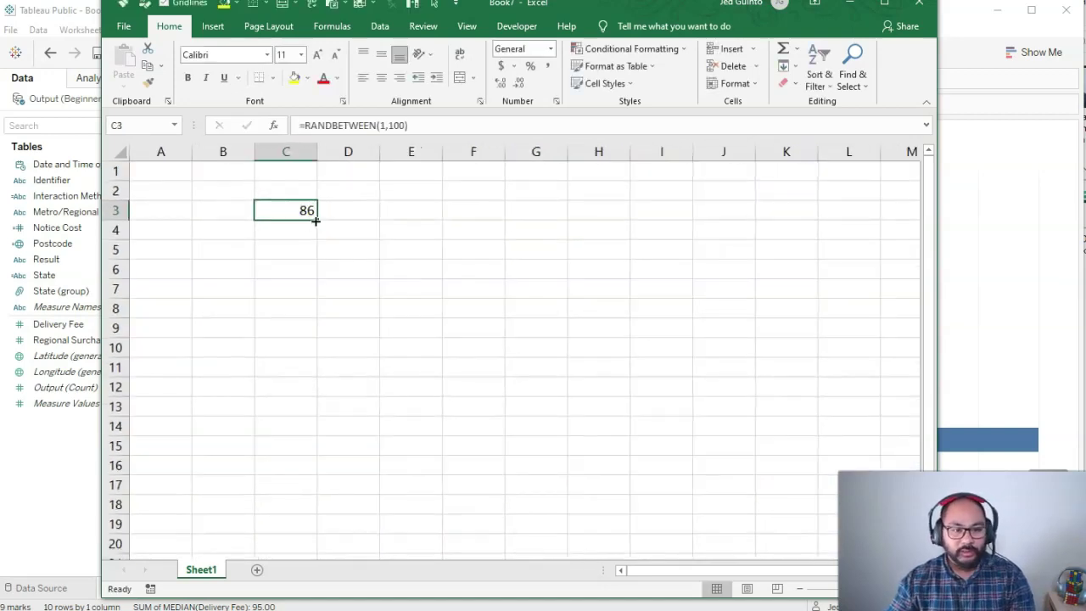
drag(315, 219, 311, 486)
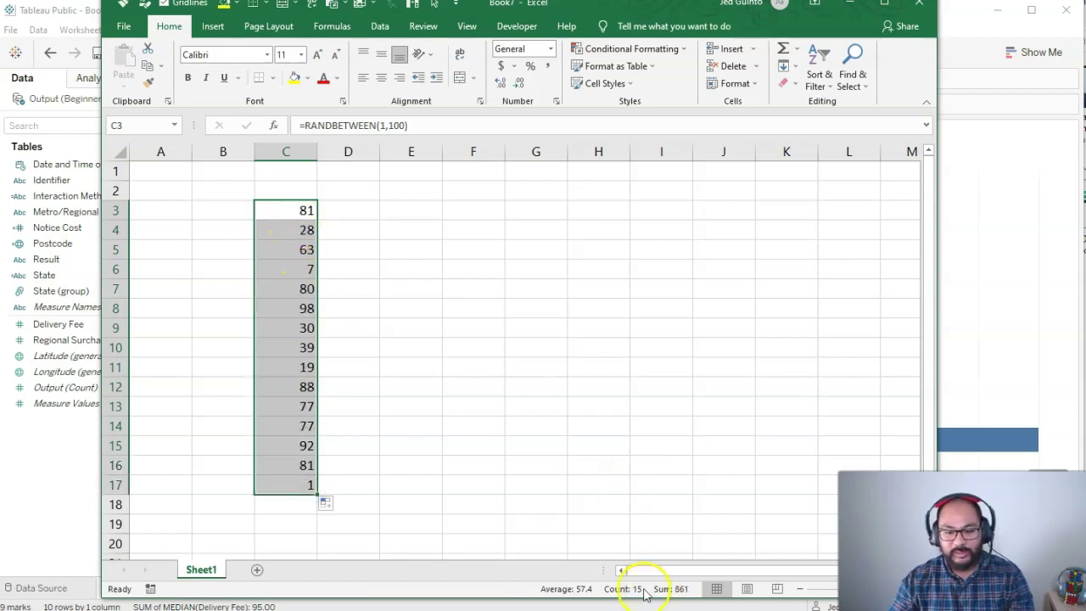
Copy C3:C17 and paste it back as fixed values
key(ctrl+c)
right_click(306, 237)
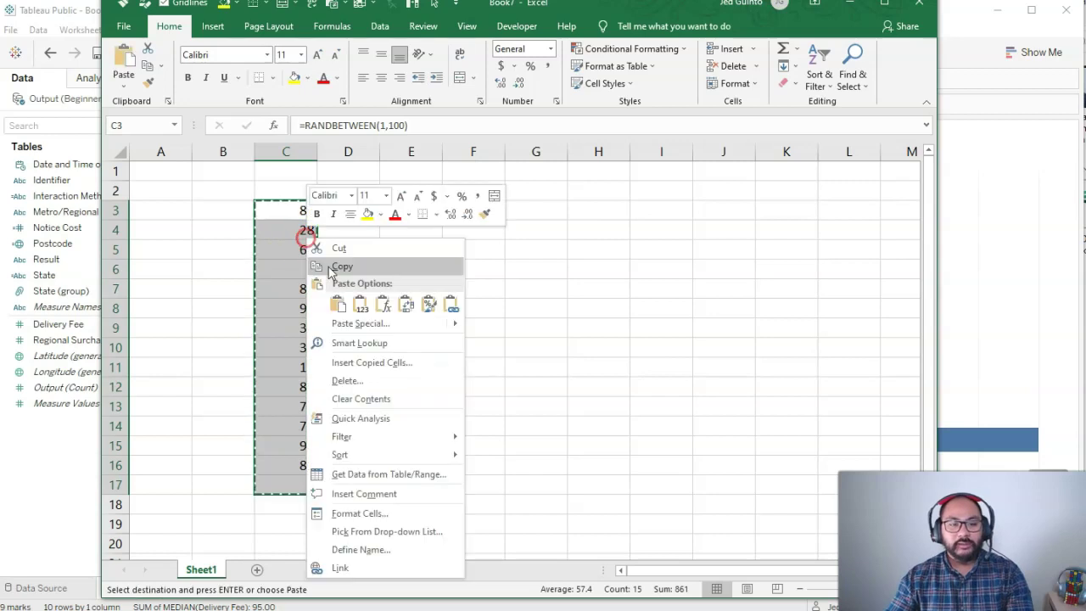
click(360, 304)
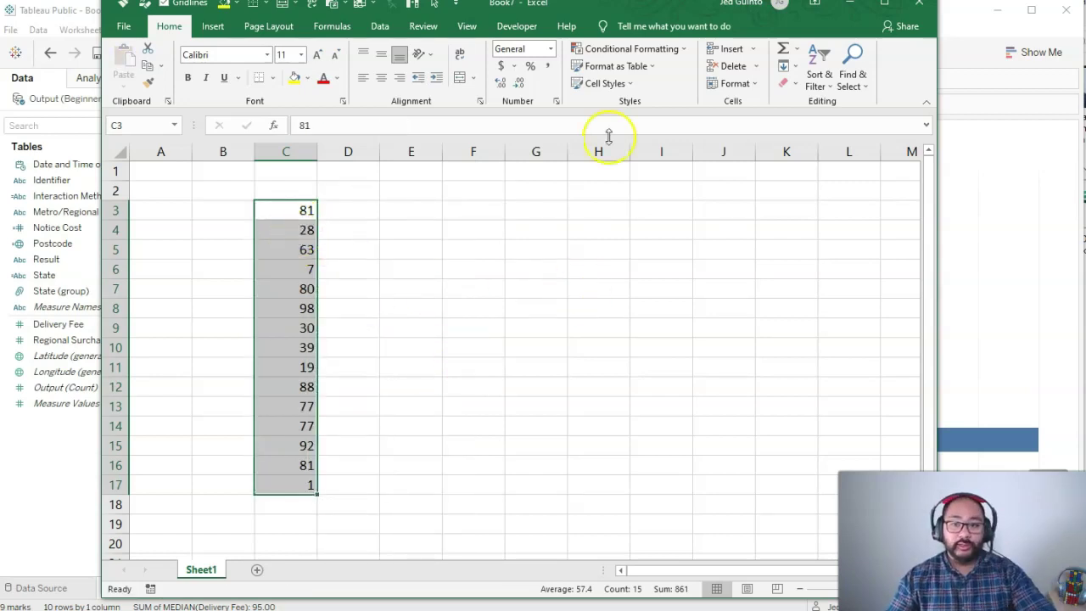
click(818, 78)
Sort the numbers smallest to largest and mark x beside the outermost values, alternating ends
click(844, 110)
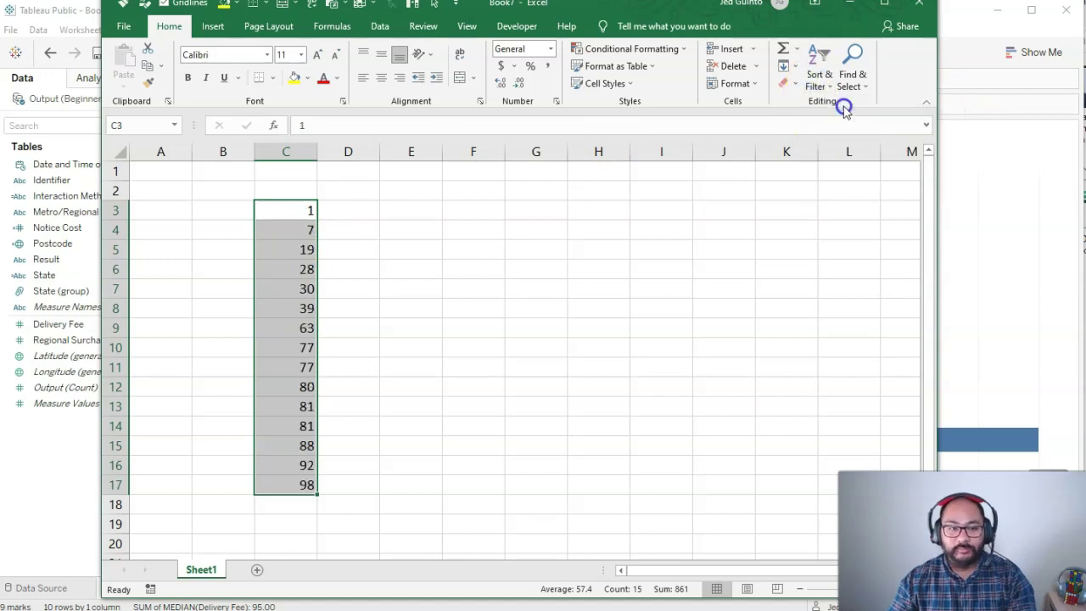
click(239, 214)
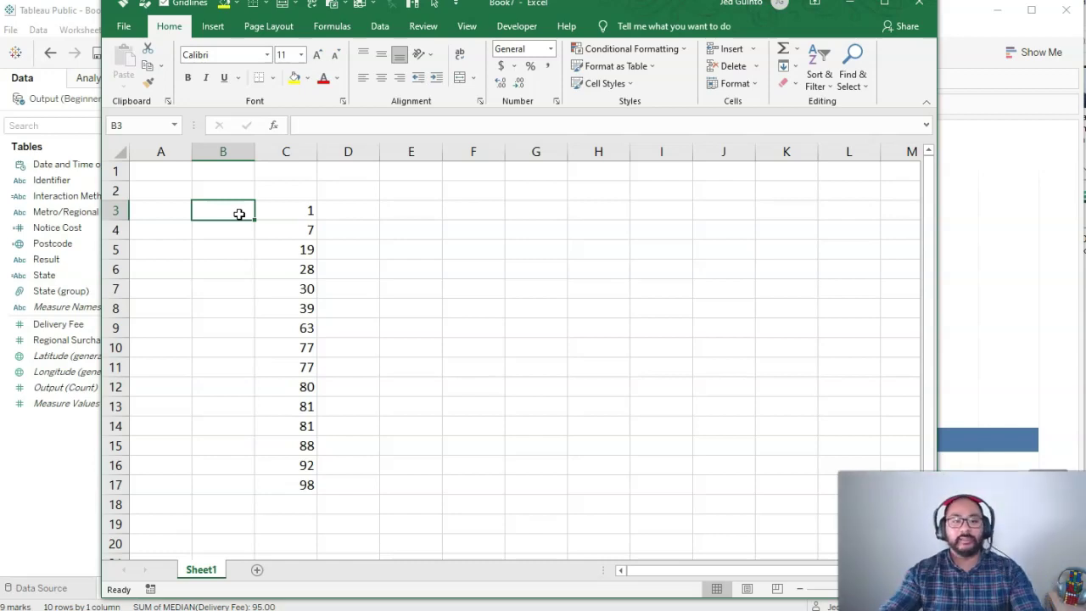
text(x)
click(220, 480)
text(x)
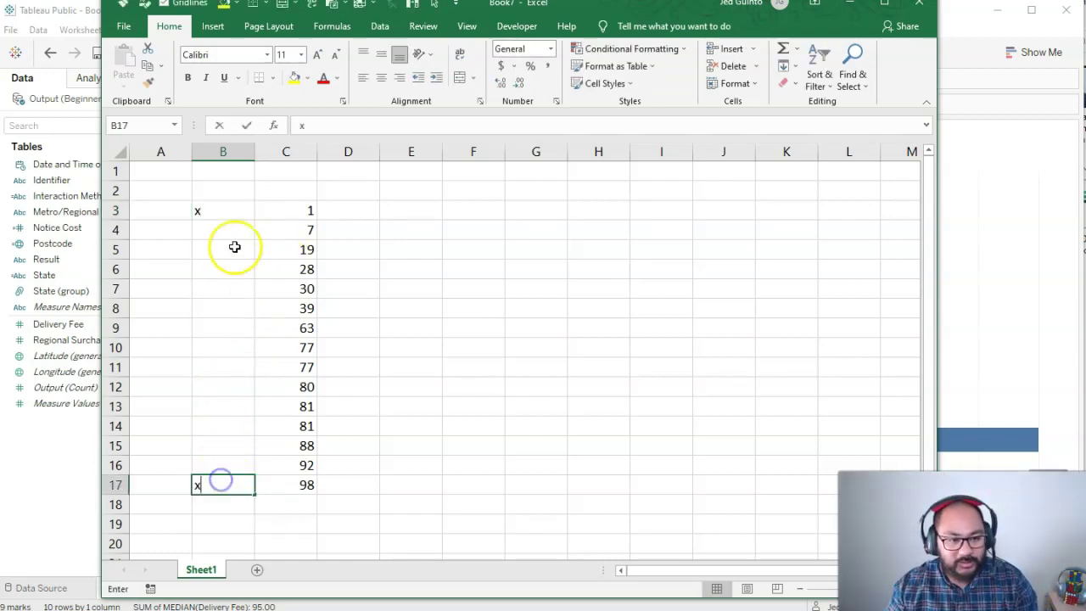
click(225, 229)
text(x)
click(223, 466)
text(x)
click(220, 248)
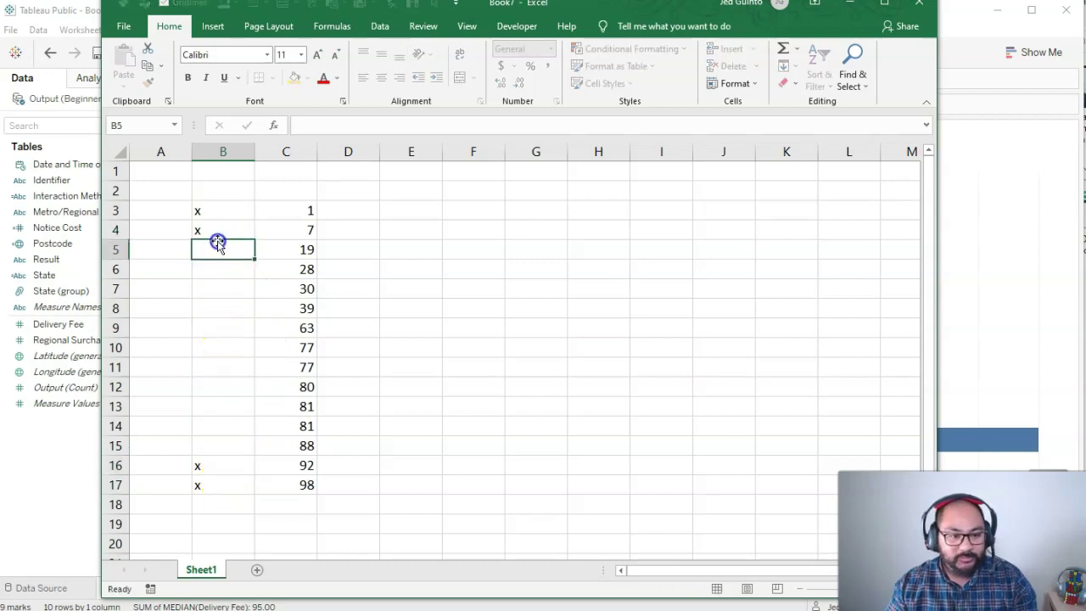
text(x)
click(219, 445)
text(x)
click(224, 270)
text(x)
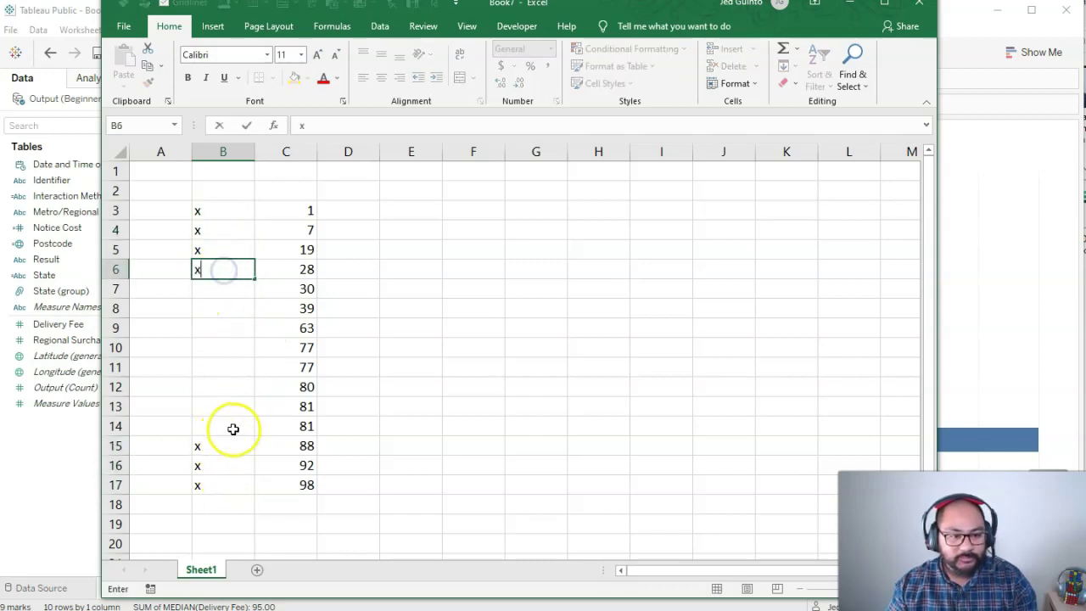
click(229, 430)
text(x)
Keep marking x inward from both ends until only the middle value remains
click(216, 286)
text(x)
click(228, 404)
text(x)
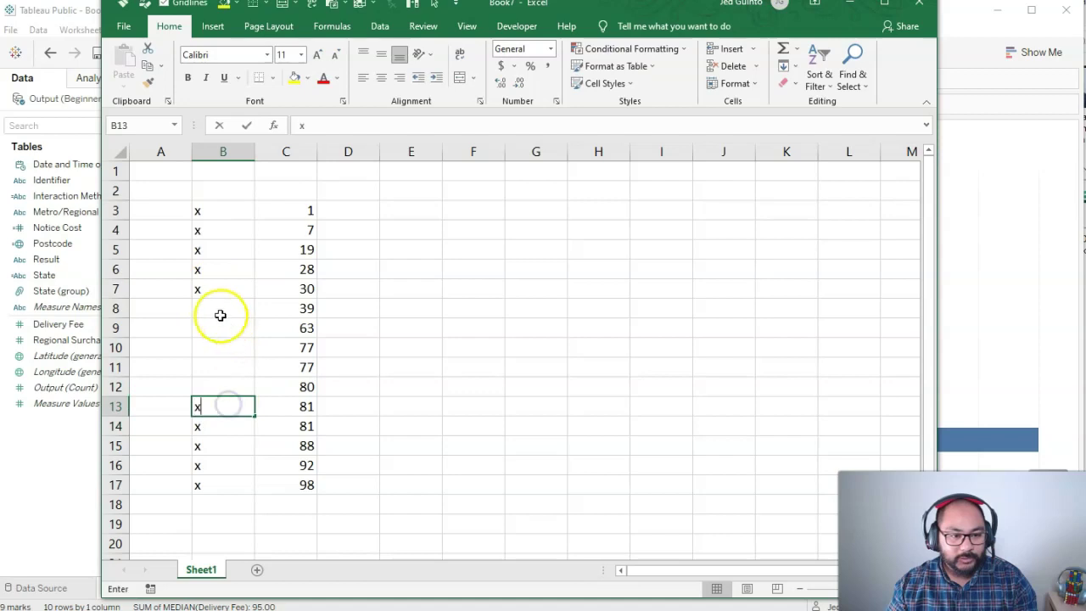
click(220, 312)
text(x)
key(Return)
click(220, 384)
text(x)
click(218, 329)
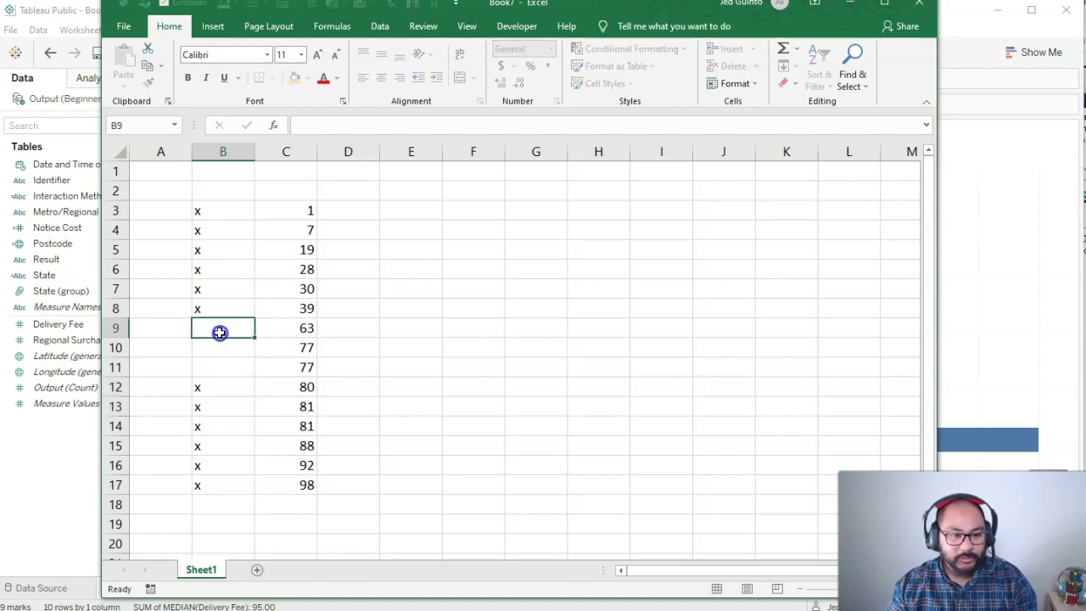
text(x)
click(225, 365)
text(x)
Fill row 10 with the median 77 yellow and minimize Excel
click(236, 347)
key(shift+space)
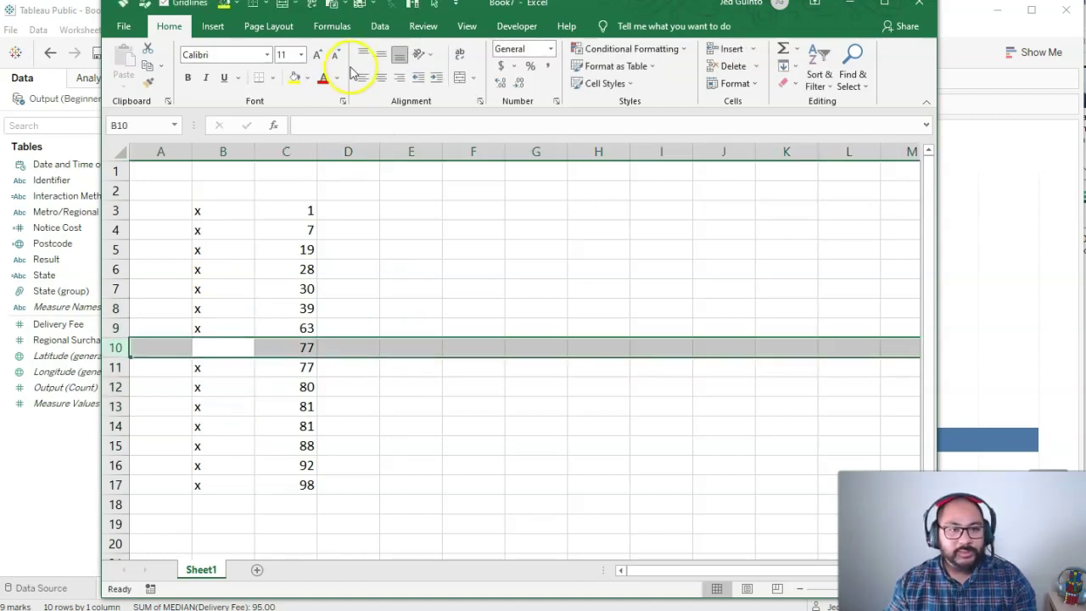
click(294, 78)
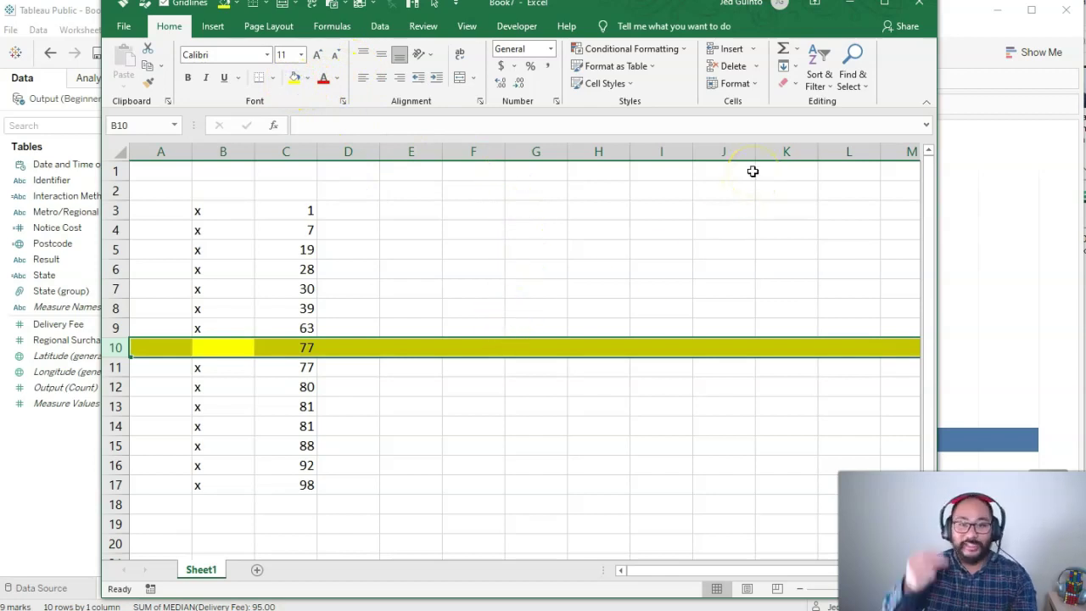
click(851, 10)
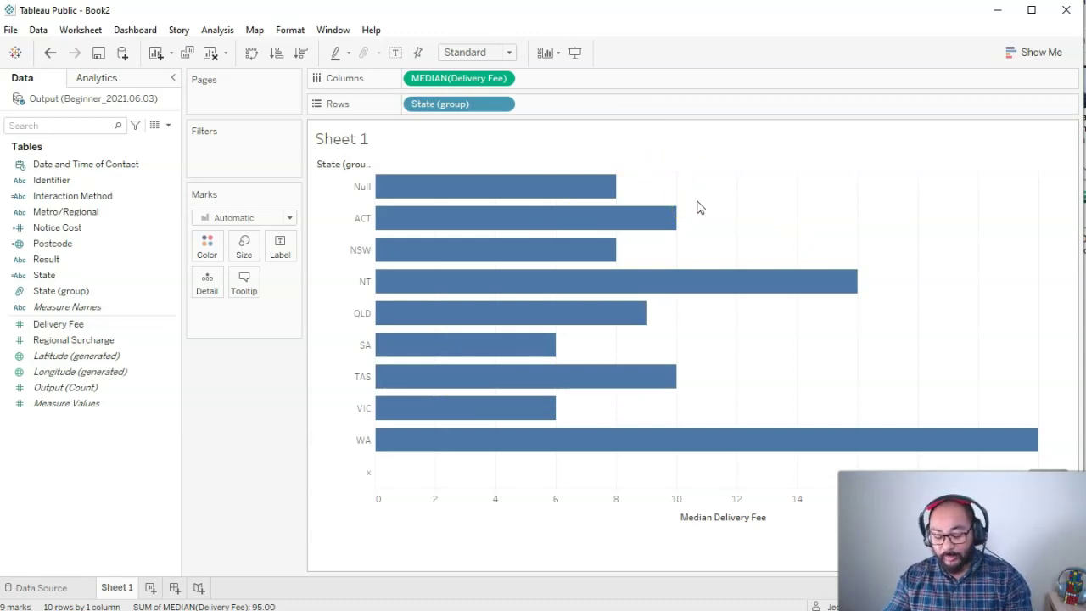
Check the ACT bar's median Delivery Fee tooltip, then clear the bar selection
click(650, 213)
click(257, 540)
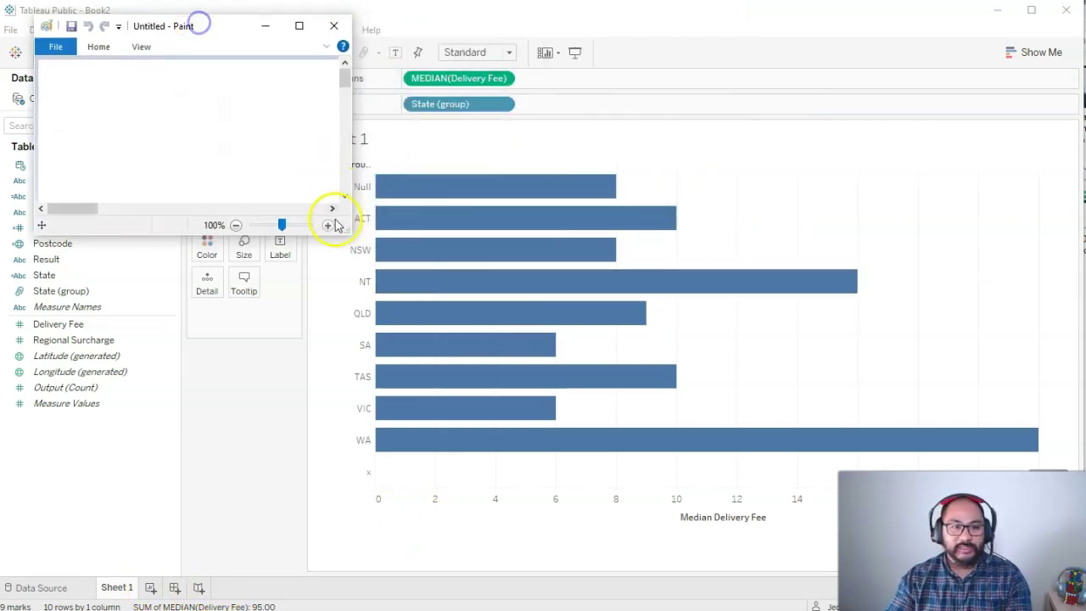
Enlarge the Paint window and sketch a pair of chart axes with three scattered data marks
mouse_move(342, 223)
mouse_down()
mouse_move(806, 548)
mouse_move(801, 577)
mouse_up()
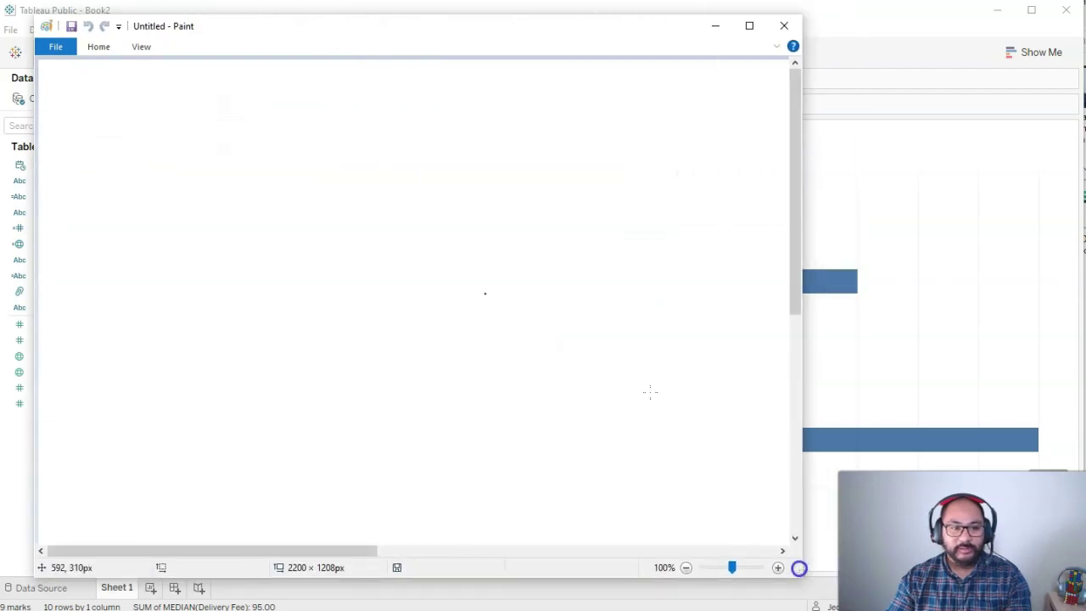
click(100, 48)
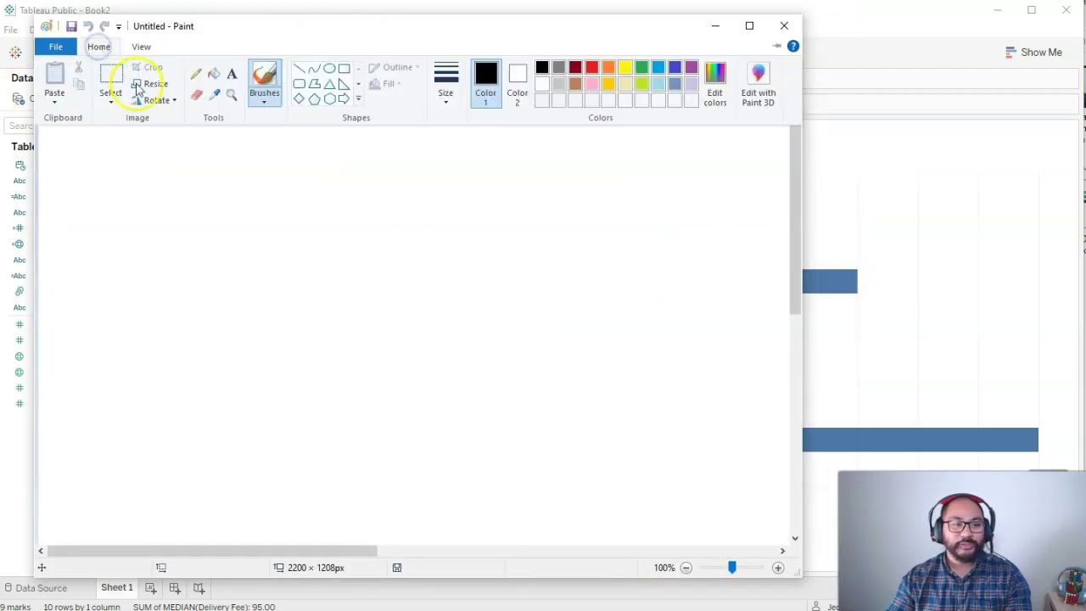
click(201, 178)
mouse_move(186, 126)
mouse_down()
mouse_move(197, 314)
mouse_move(188, 431)
mouse_move(236, 460)
mouse_move(721, 467)
mouse_up()
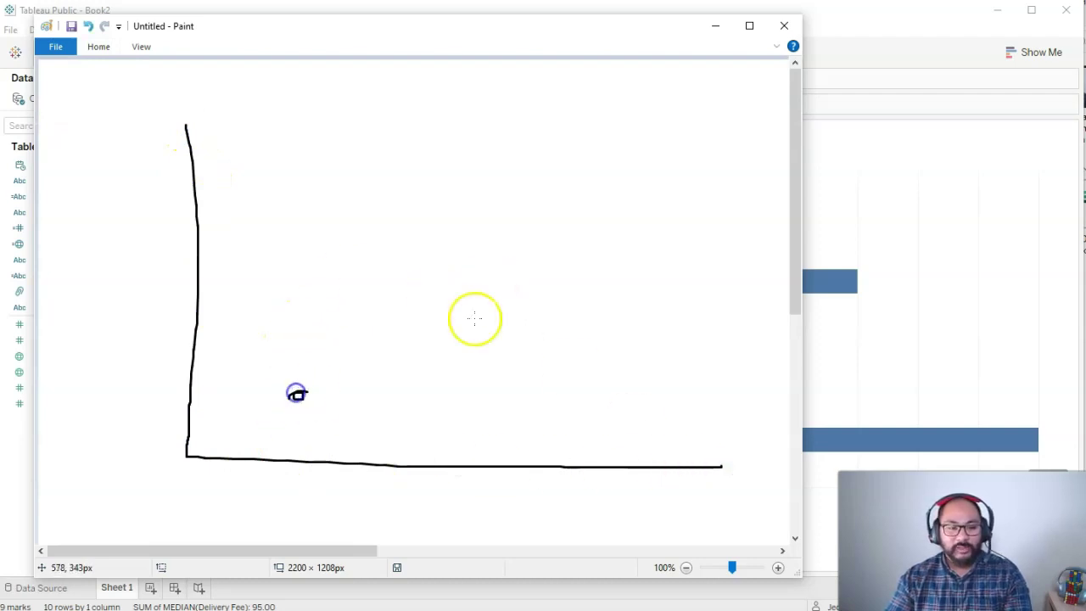
drag(381, 353, 380, 353)
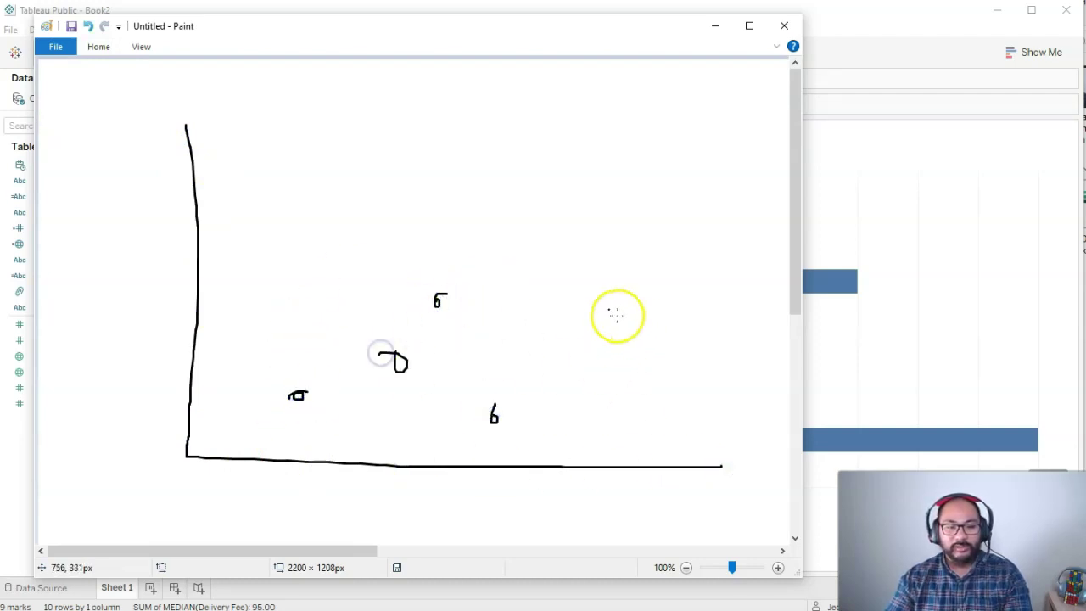
drag(643, 384, 628, 406)
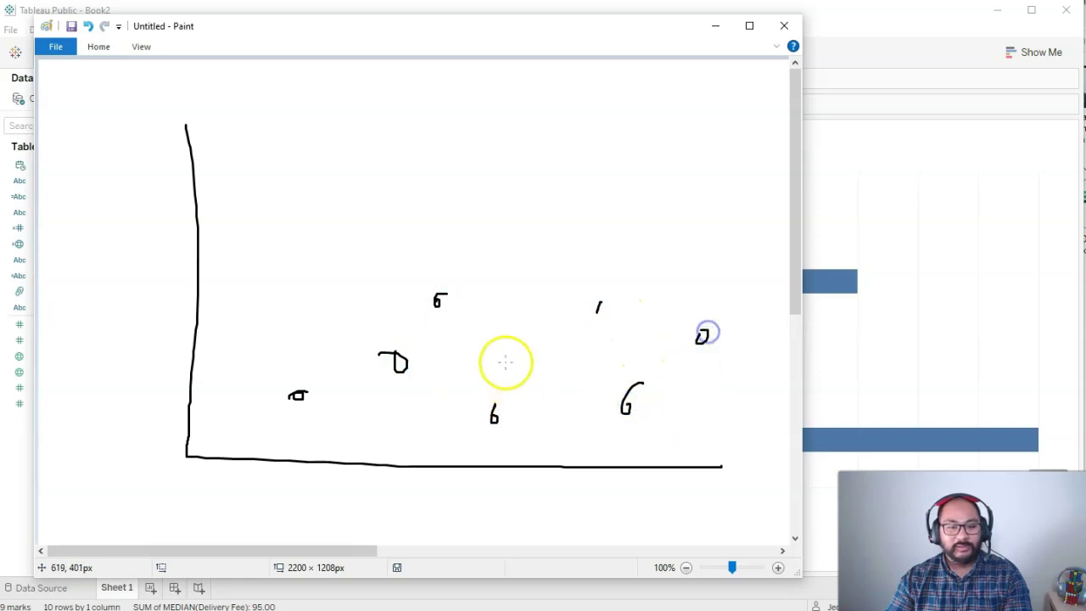
drag(521, 356, 533, 352)
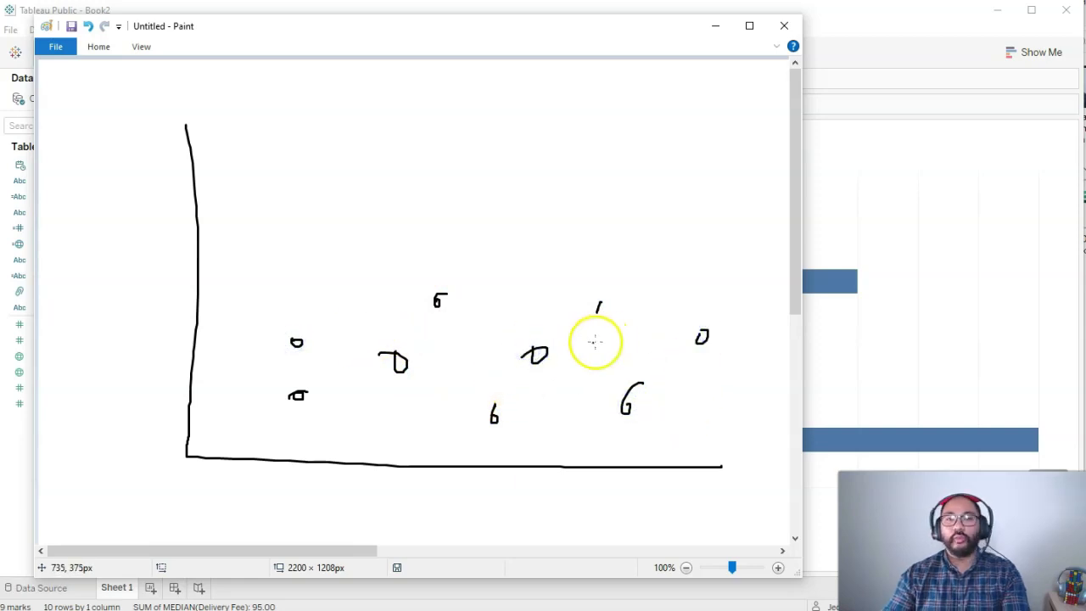
Draw a trial red straight line across the sketch, remove it, and switch to freehand brushes
click(87, 47)
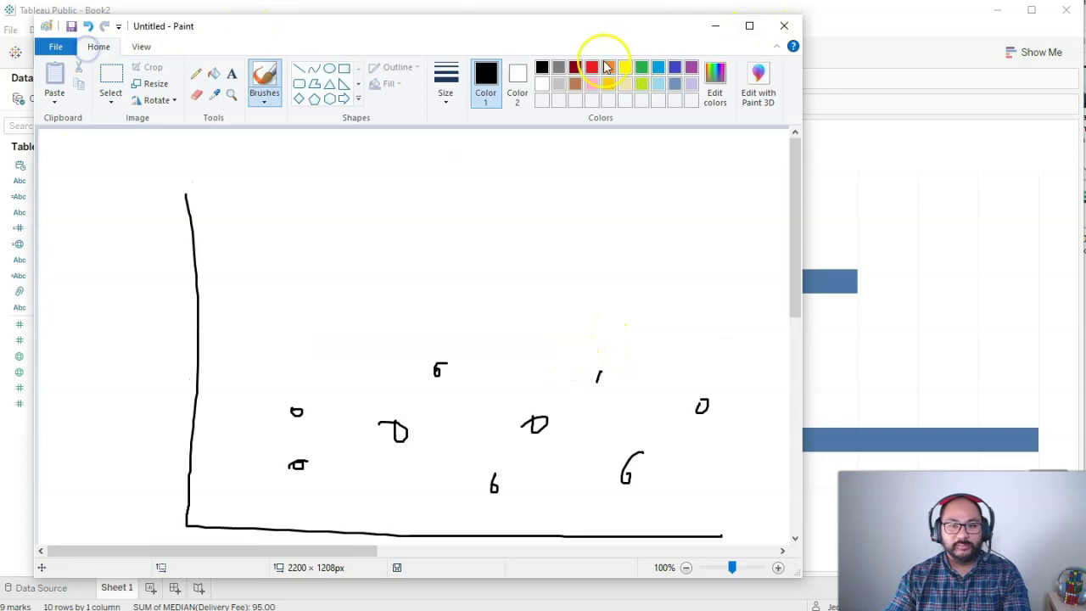
click(297, 70)
drag(123, 422, 744, 424)
click(592, 68)
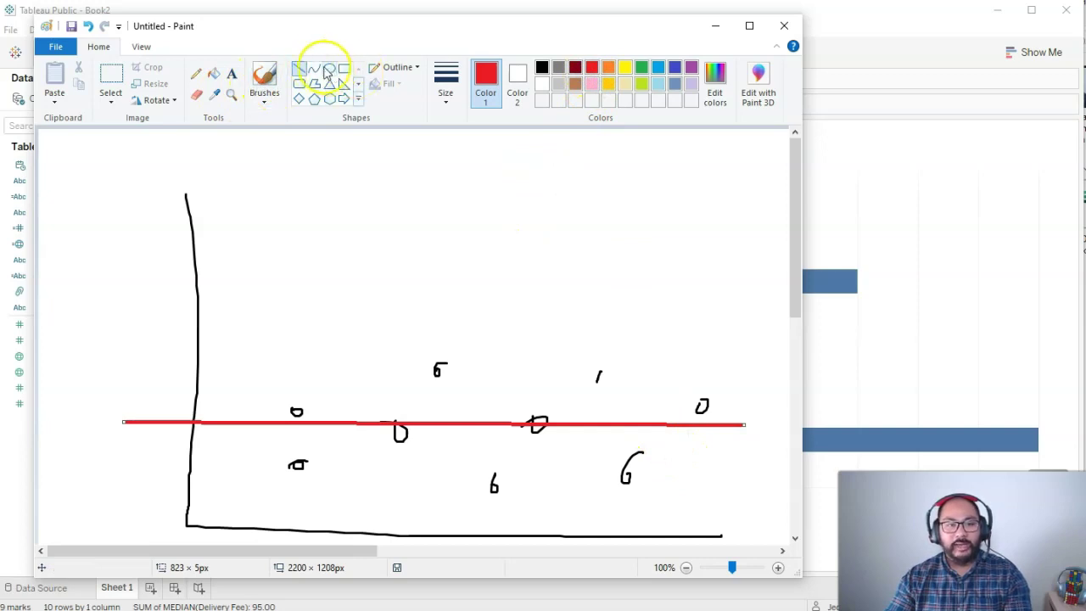
key(Delete)
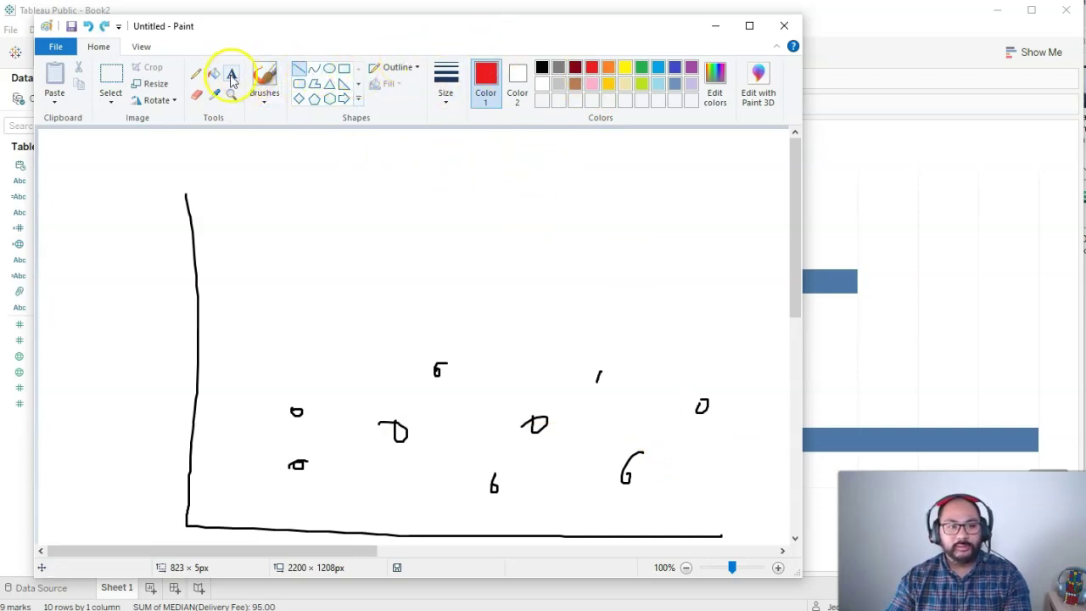
click(264, 76)
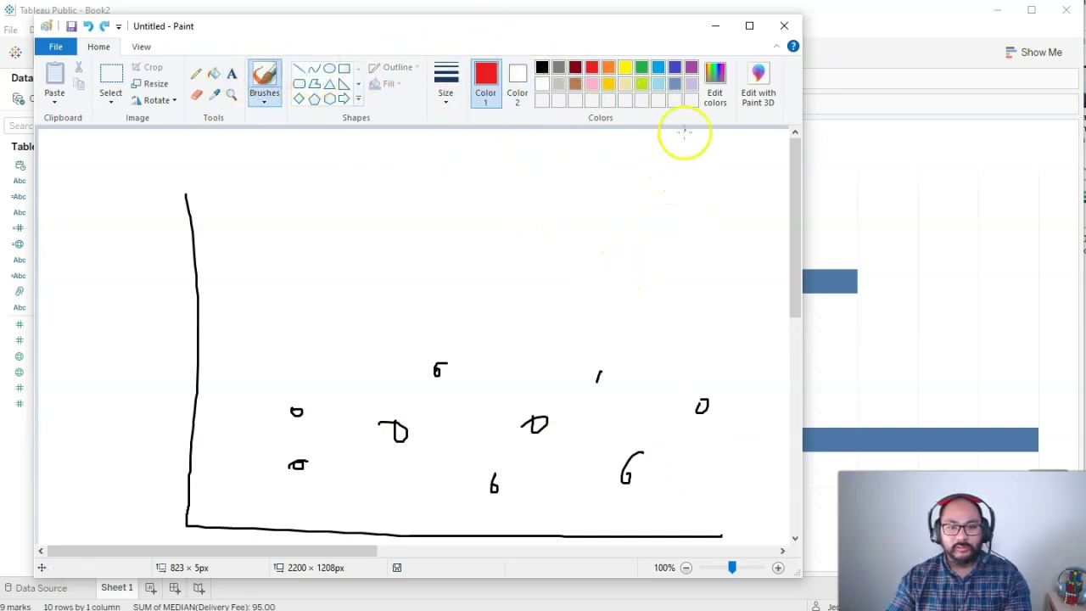
ctrl+scroll(667, 230, down, 2)
Select the whole axis sketch and move it down and to the right
ctrl+scroll(253, 281, up, 1)
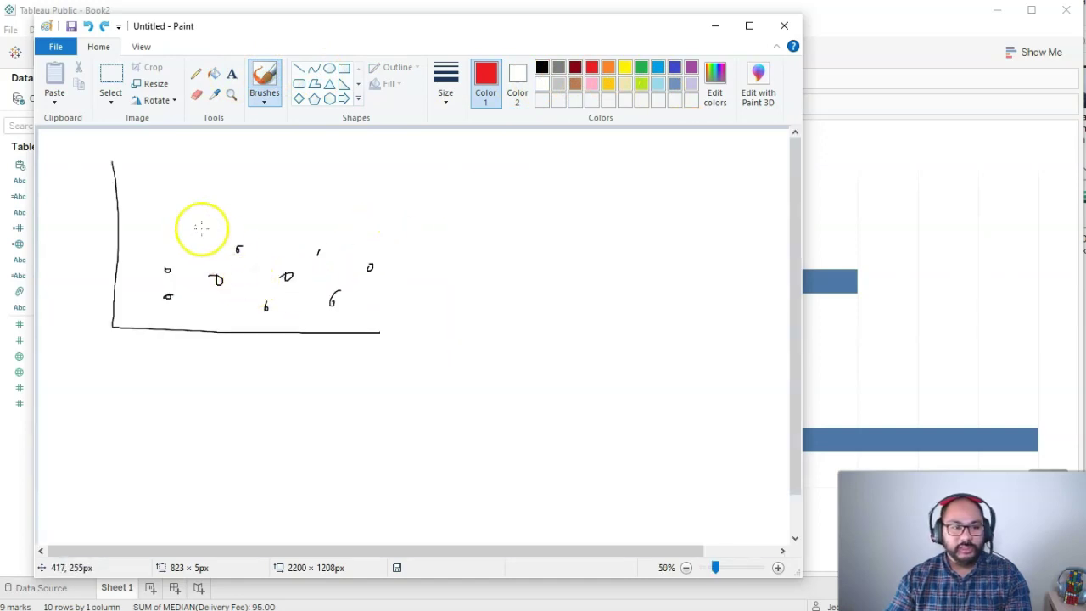
ctrl+scroll(113, 150, down, 1)
click(112, 78)
drag(67, 141, 281, 257)
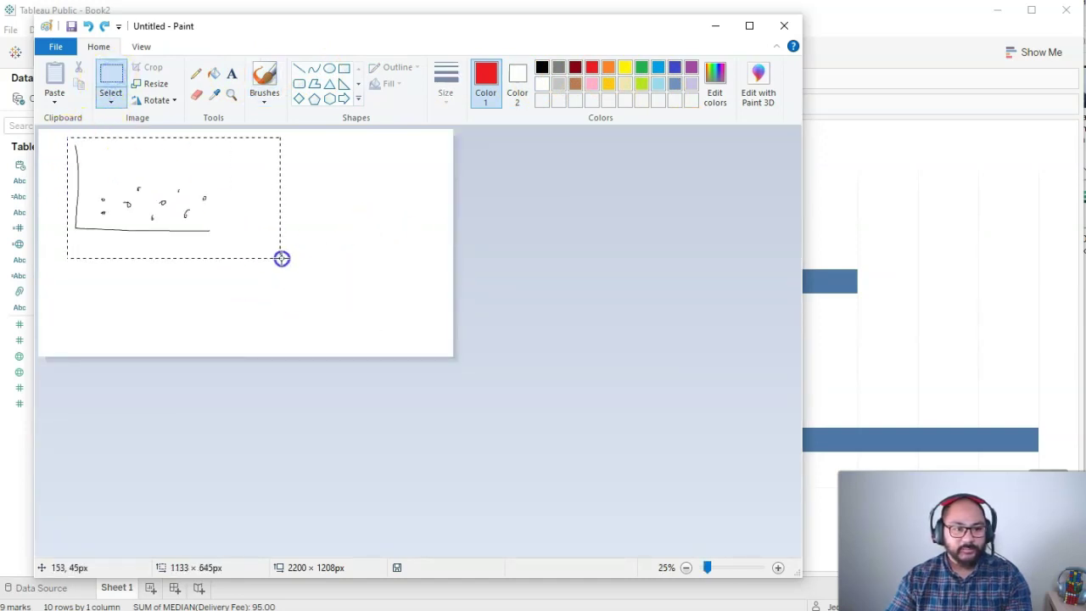
drag(200, 157, 231, 267)
click(450, 182)
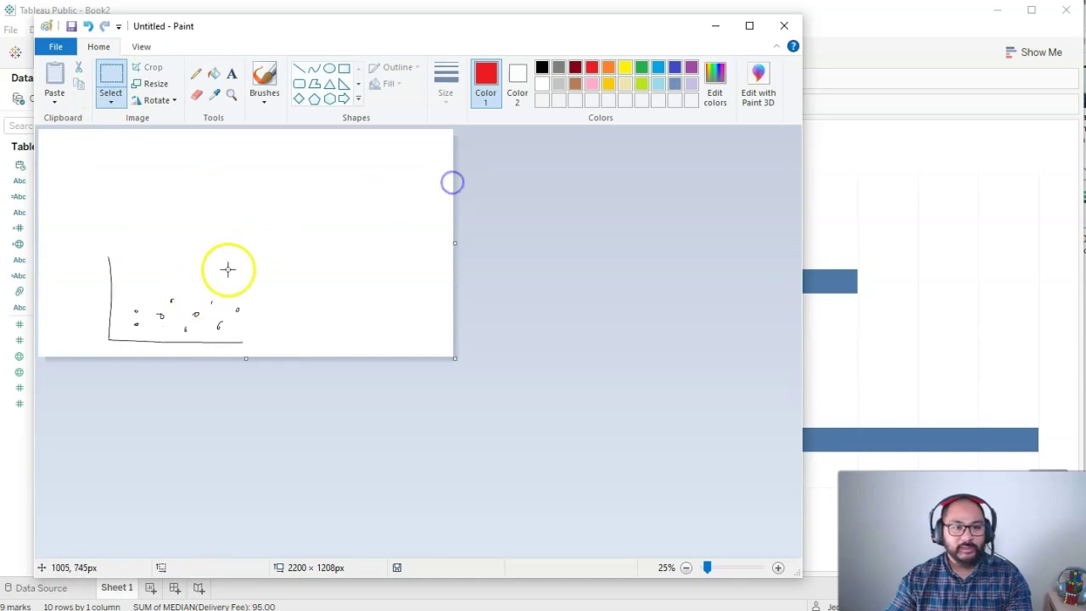
Brush red strokes, including a horizontal line through the plotted marks, then minimize Paint
ctrl+scroll(225, 269, up, 1)
double_click(99, 46)
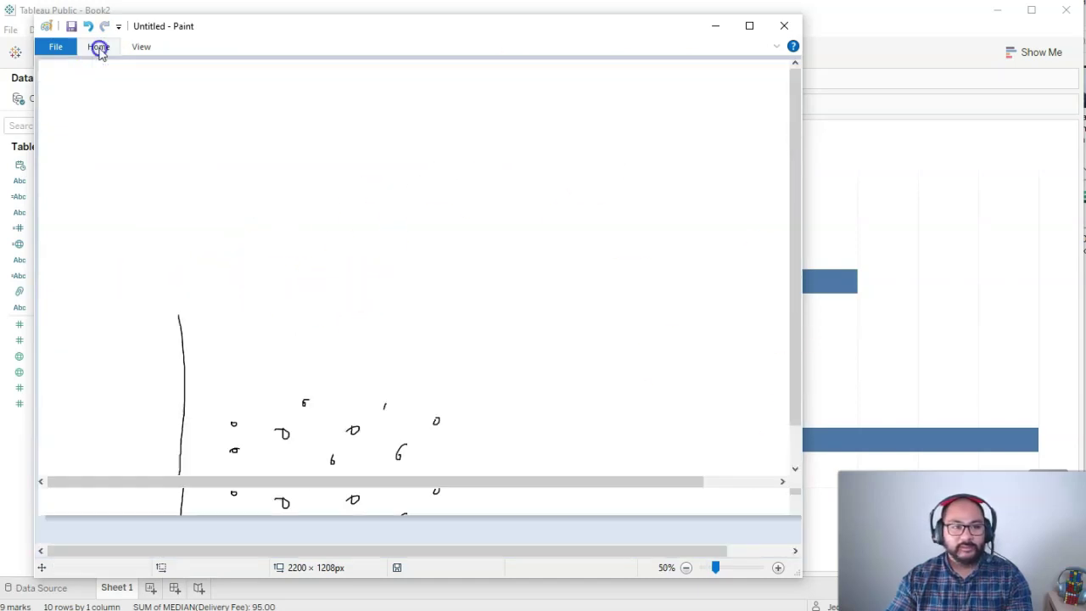
double_click(102, 46)
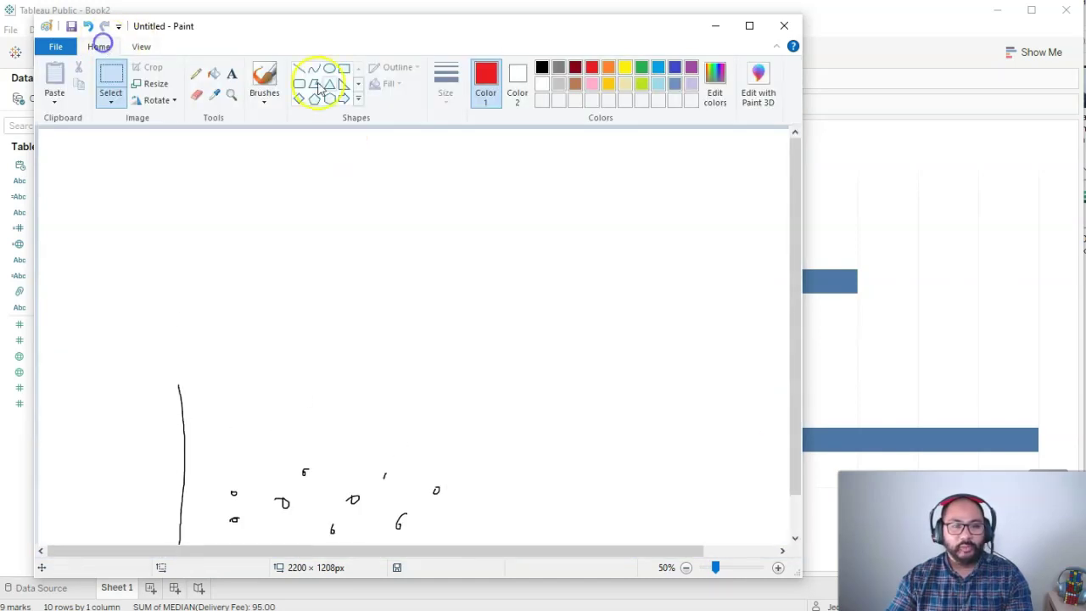
click(264, 81)
double_click(98, 46)
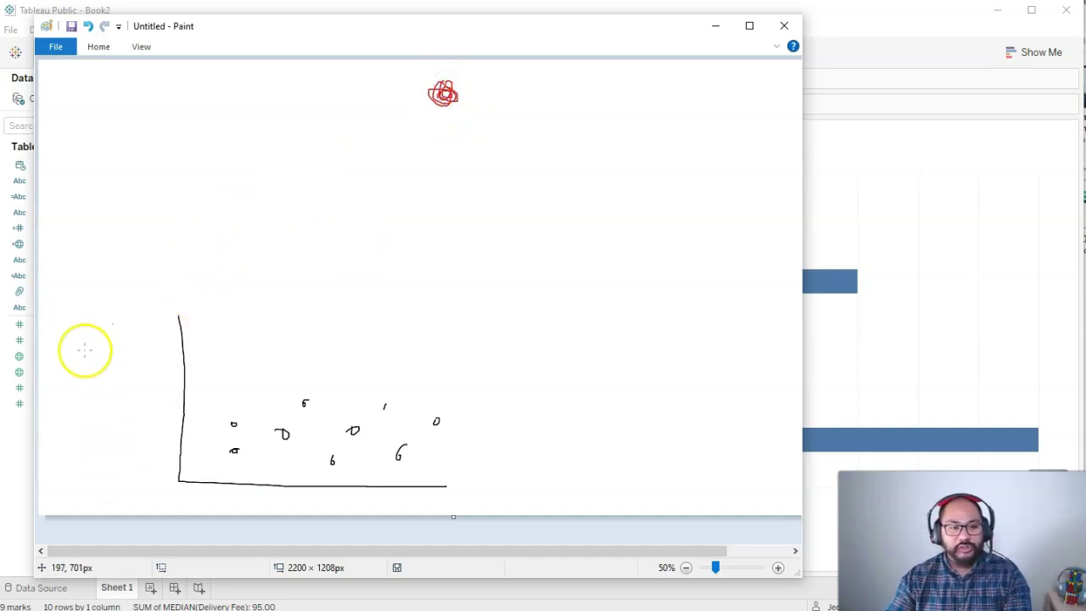
drag(134, 458, 126, 357)
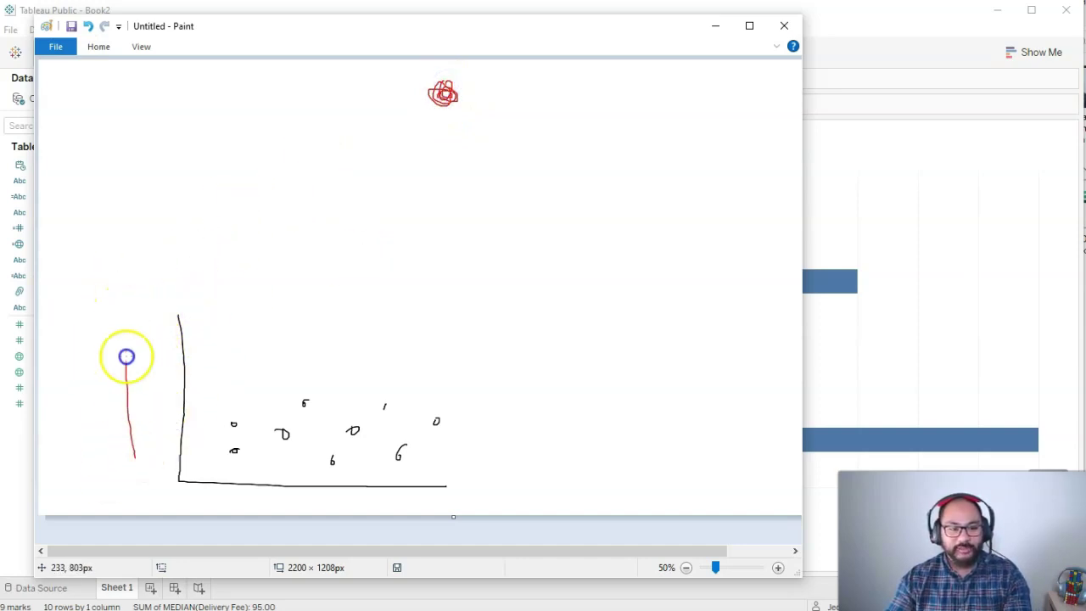
drag(89, 286, 660, 280)
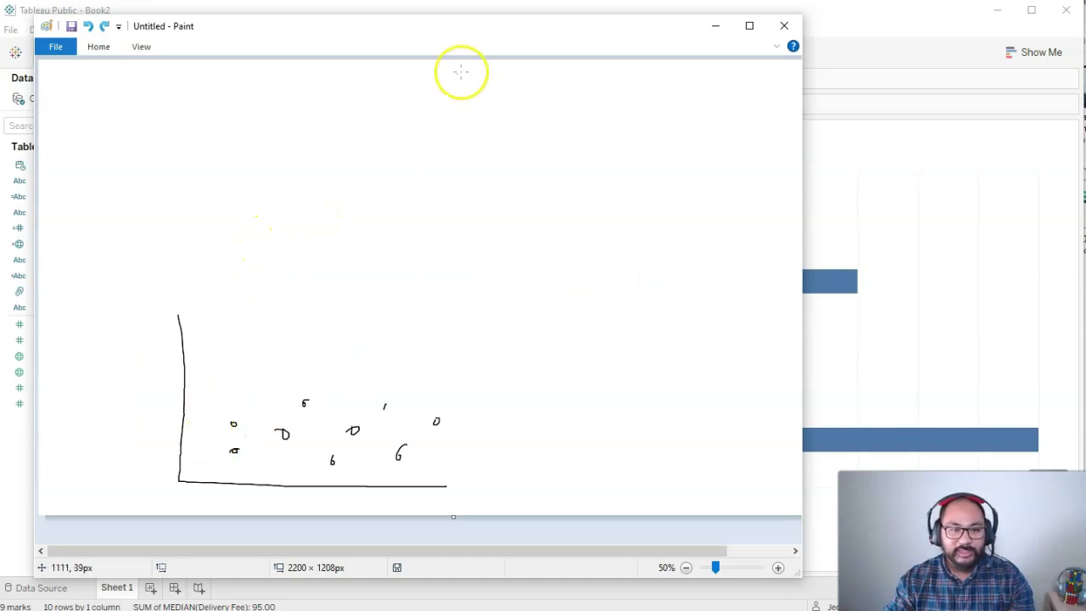
drag(468, 105, 466, 109)
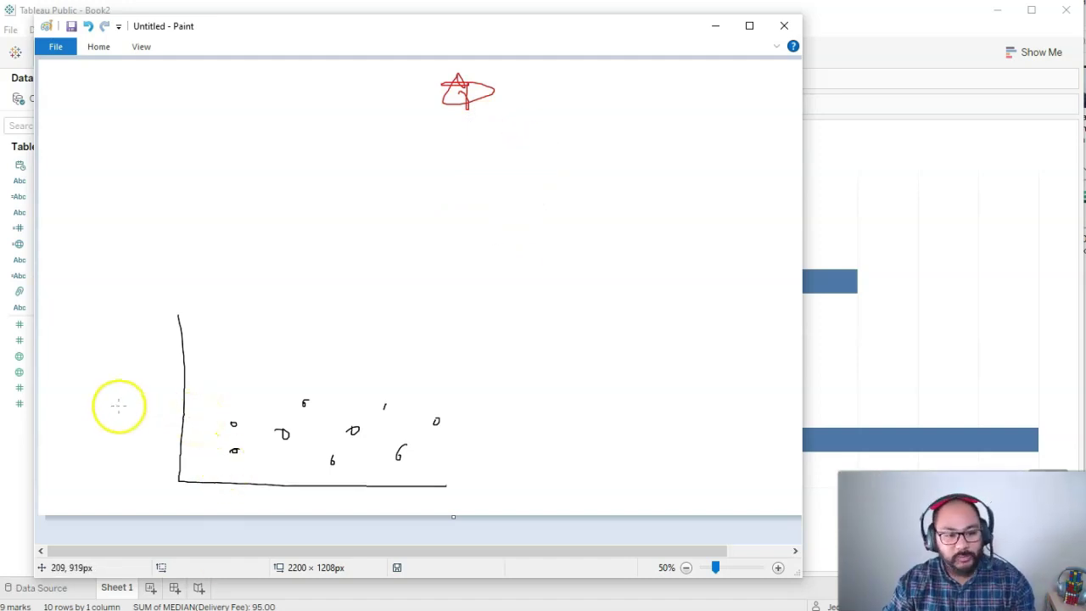
drag(381, 419, 577, 405)
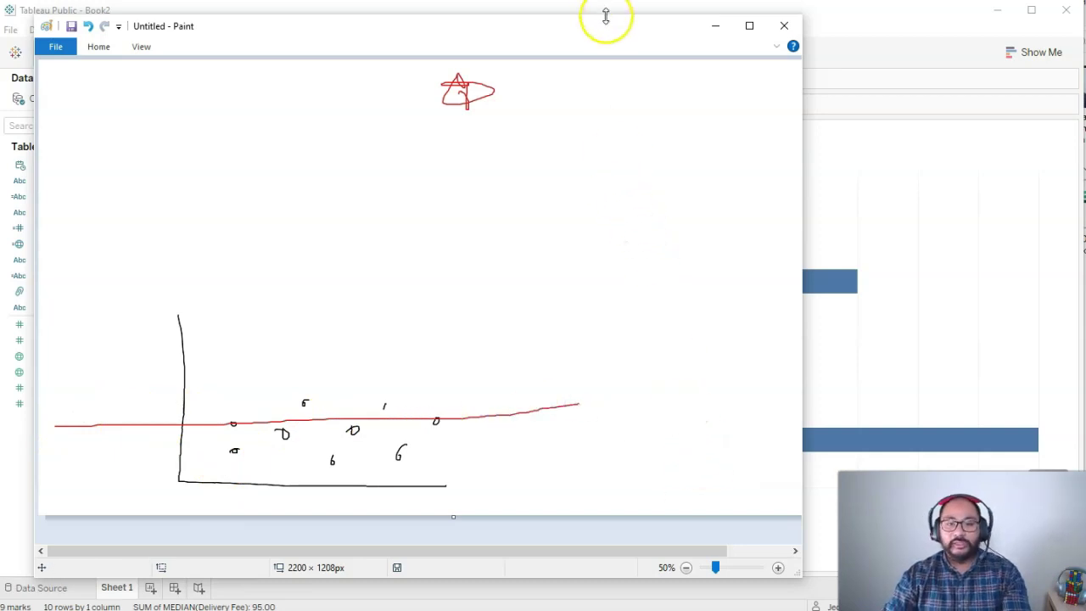
click(718, 27)
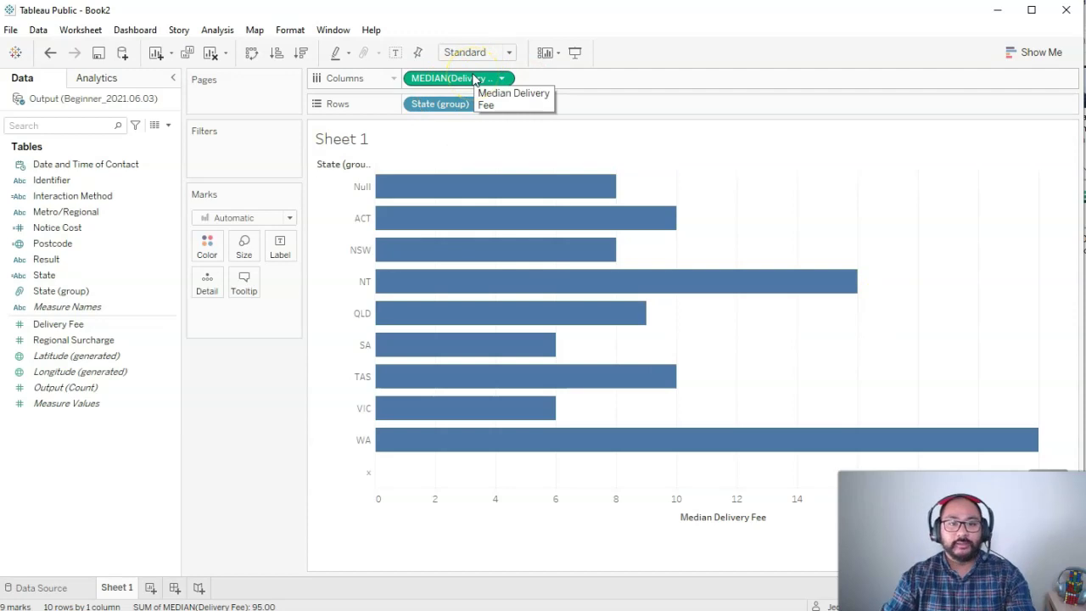
right_click(473, 78)
click(593, 220)
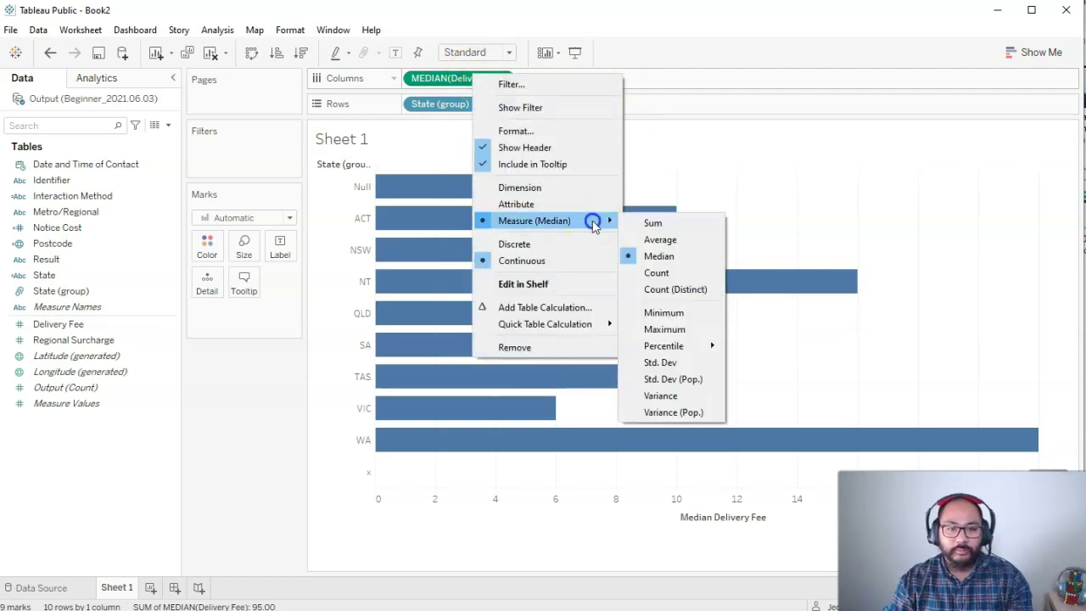
click(709, 245)
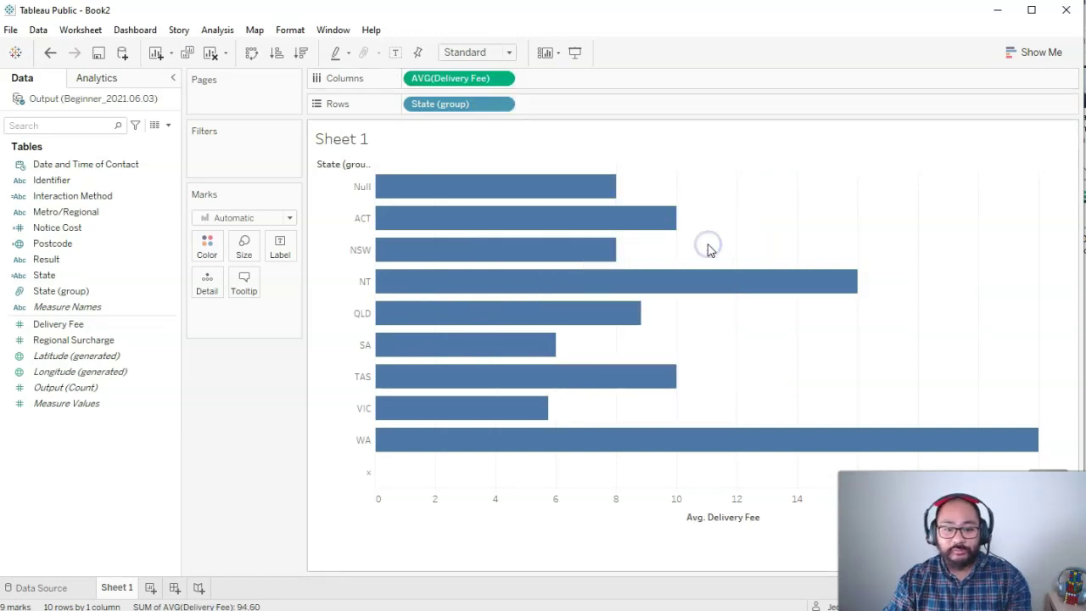
right_click(454, 85)
mouse_move(582, 235)
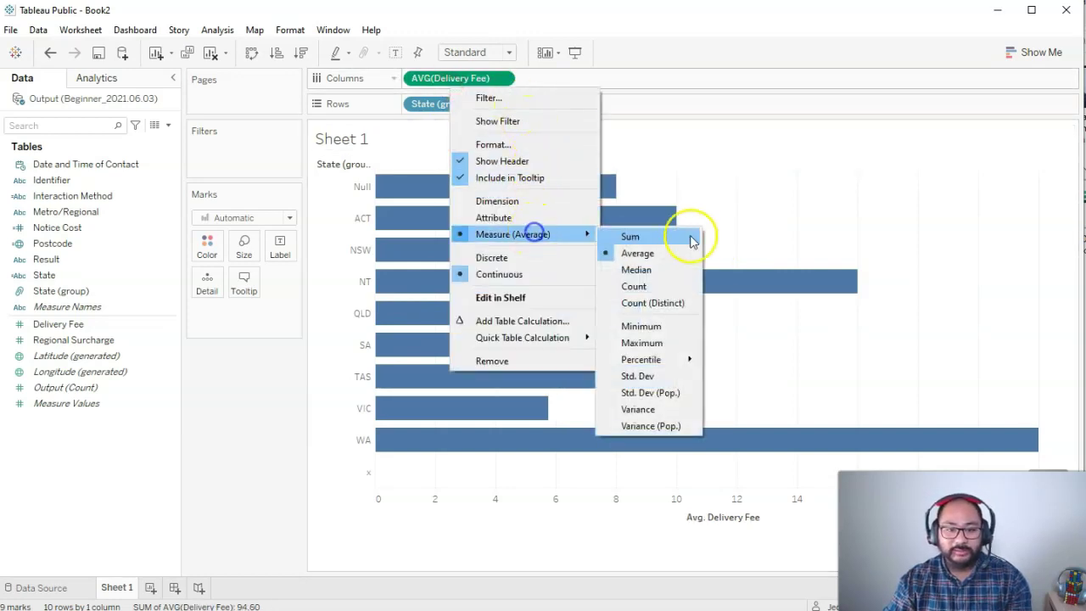
click(680, 269)
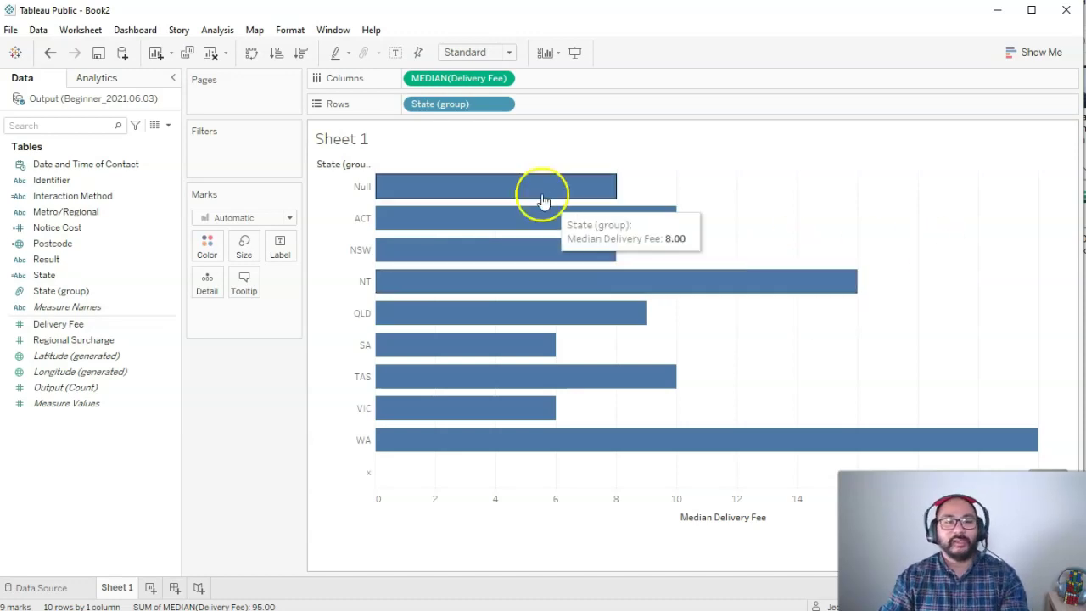
right_click(441, 82)
Switch the Delivery Fee aggregation from Median to Count and check NSW's count of 1,108
mouse_move(563, 227)
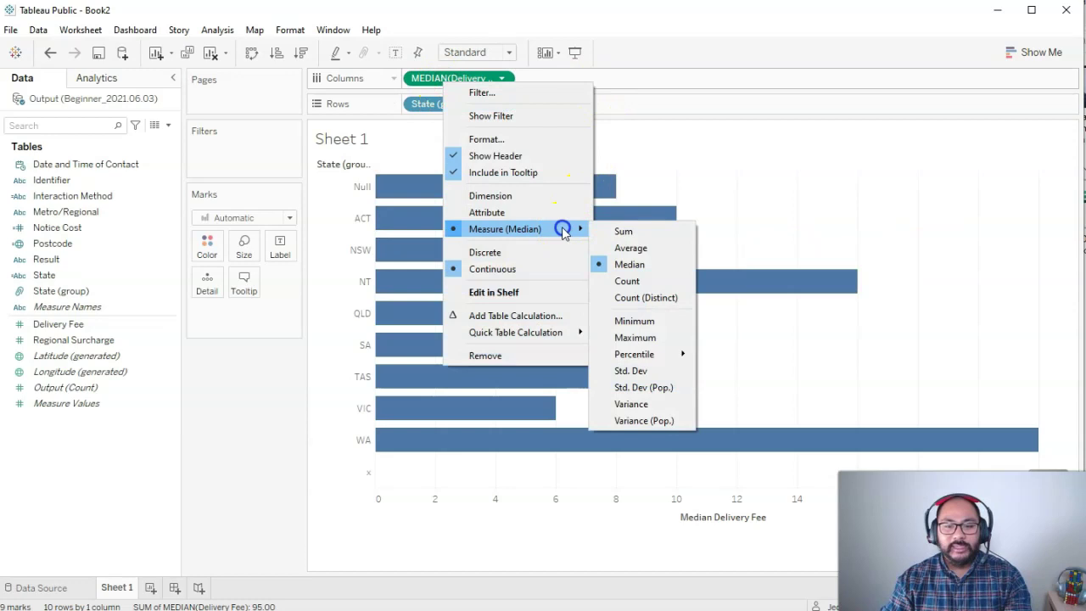
click(646, 287)
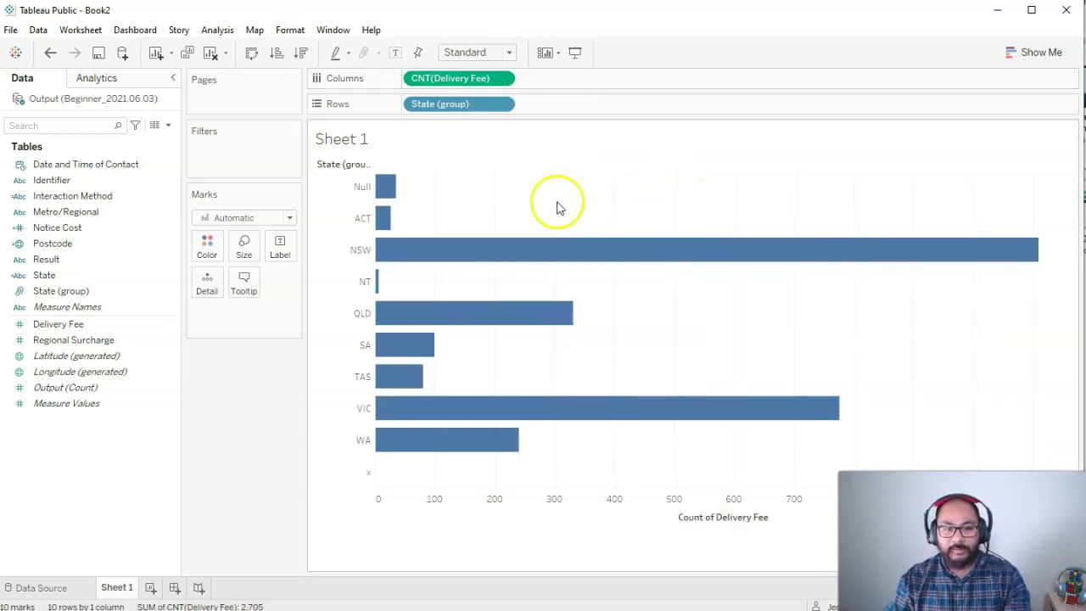
click(438, 254)
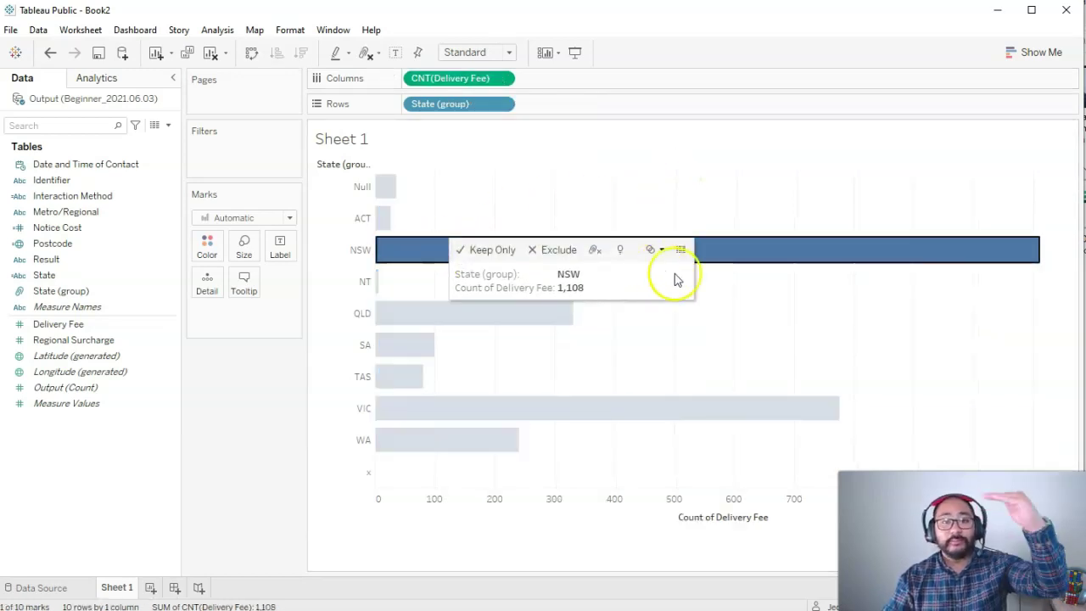
click(800, 332)
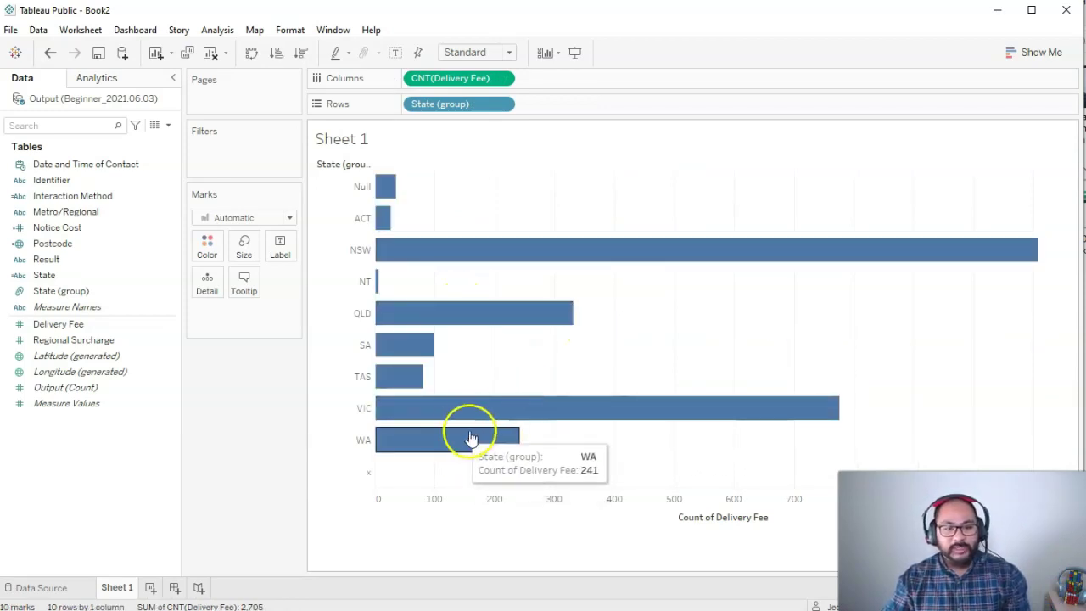
right_click(456, 78)
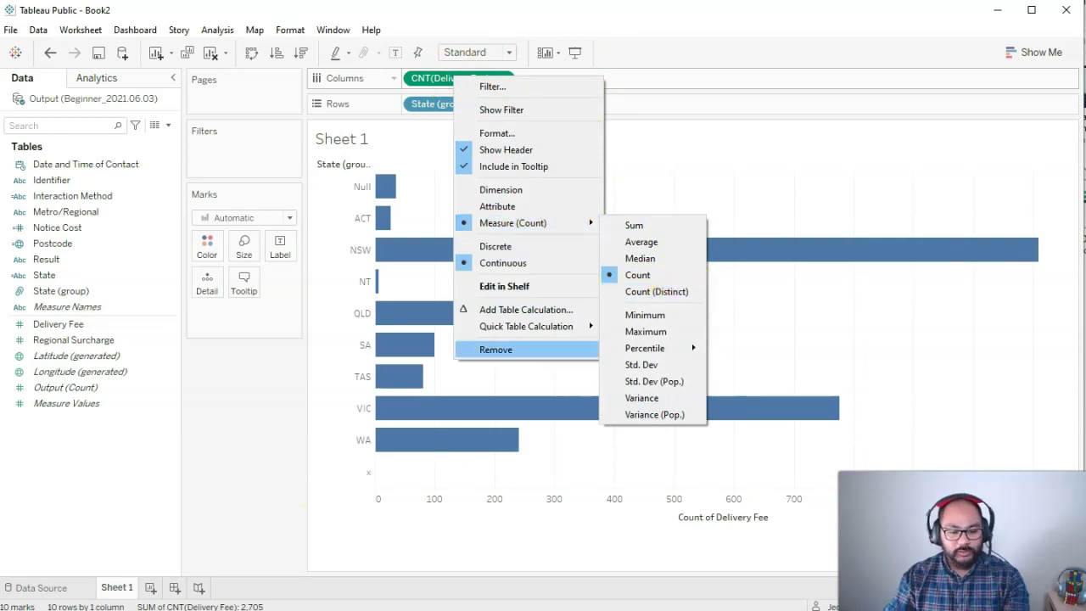
click(394, 610)
Clear the old data and yellow highlighting from the Excel sheet
click(666, 600)
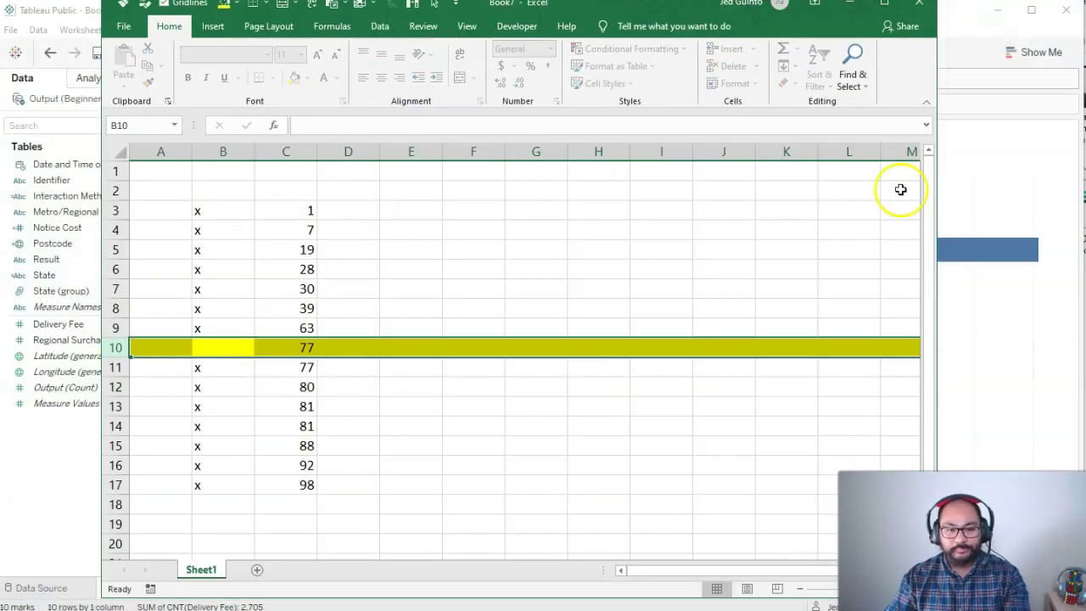
drag(429, 190, 201, 506)
key(Delete)
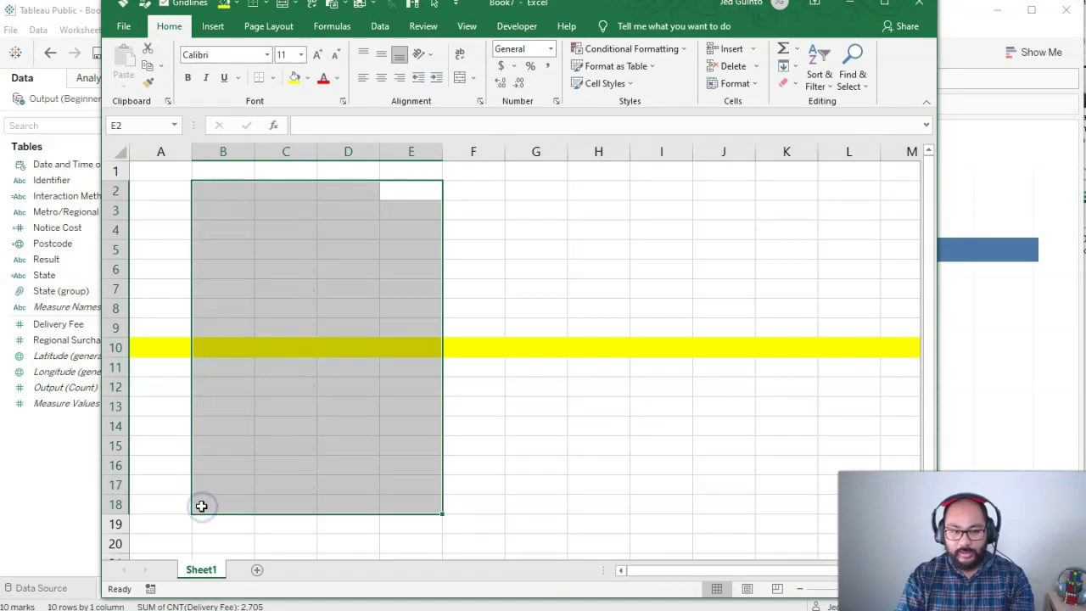
key(ctrl+a)
key(Delete)
Enter eight sample names into B2:B9 as three repeated groups of 3, 2 and 3
click(238, 191)
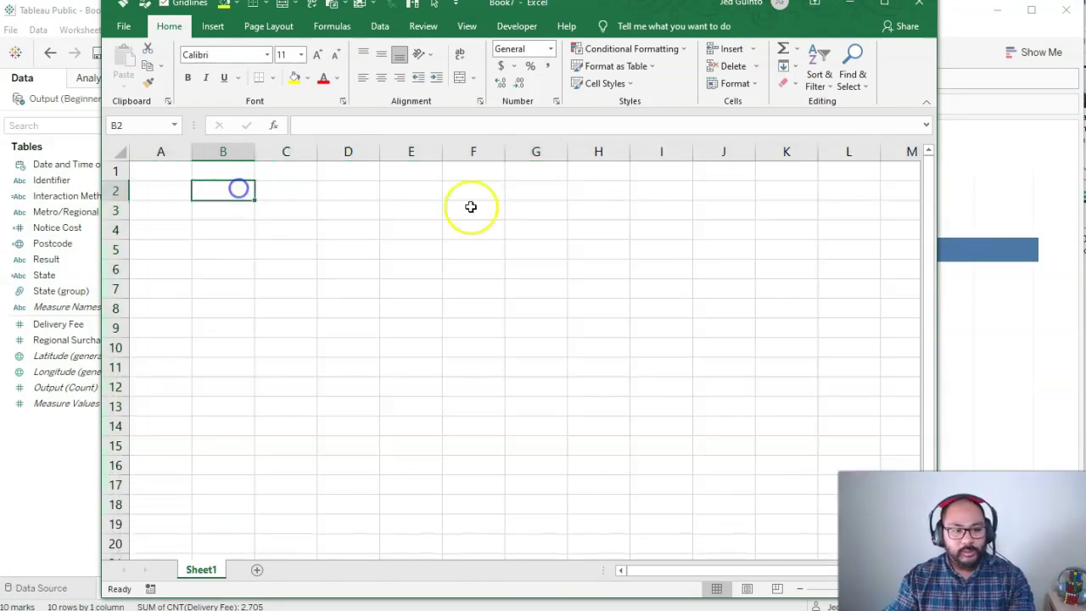
text(Jed)
key(Return)
text(Jed)
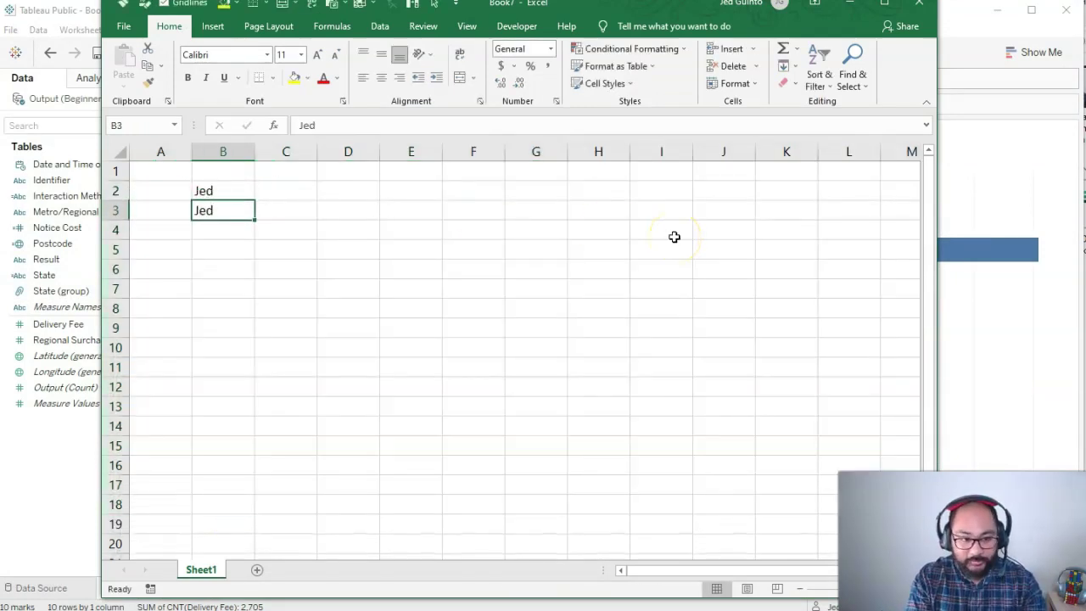
key(Return)
text(Jed)
key(Return)
text(John)
key(Return)
text(John)
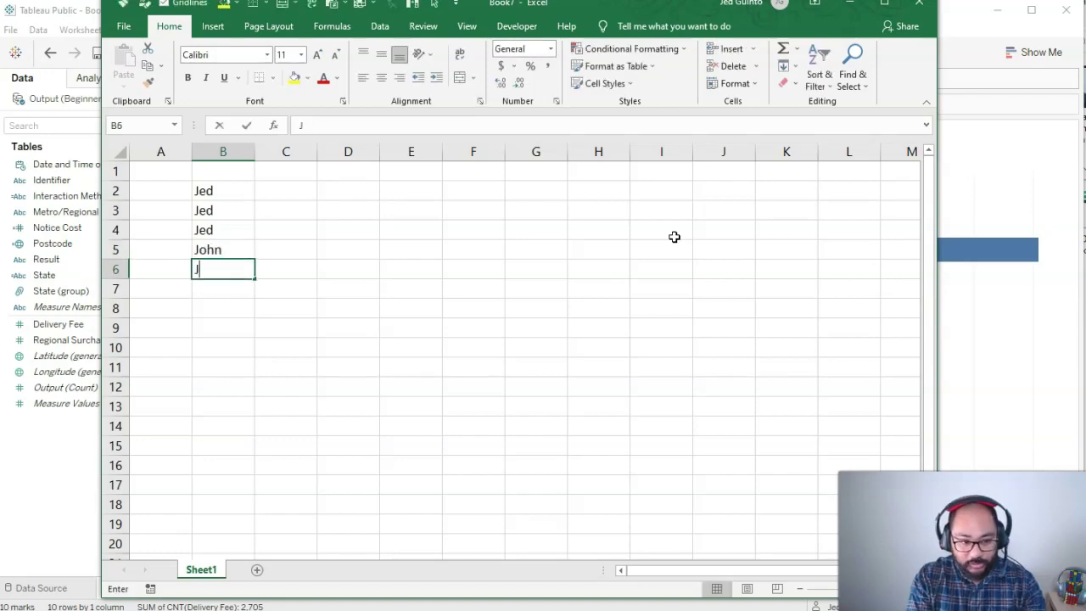
key(Return)
text(Peter)
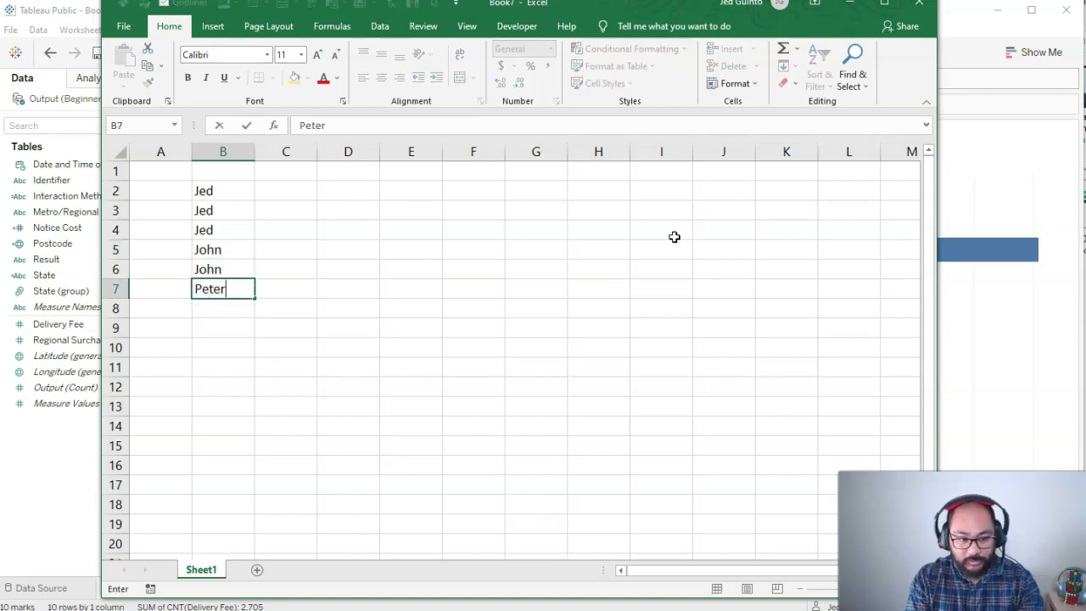
key(Return)
text(Peter)
key(Return)
text(Pete)
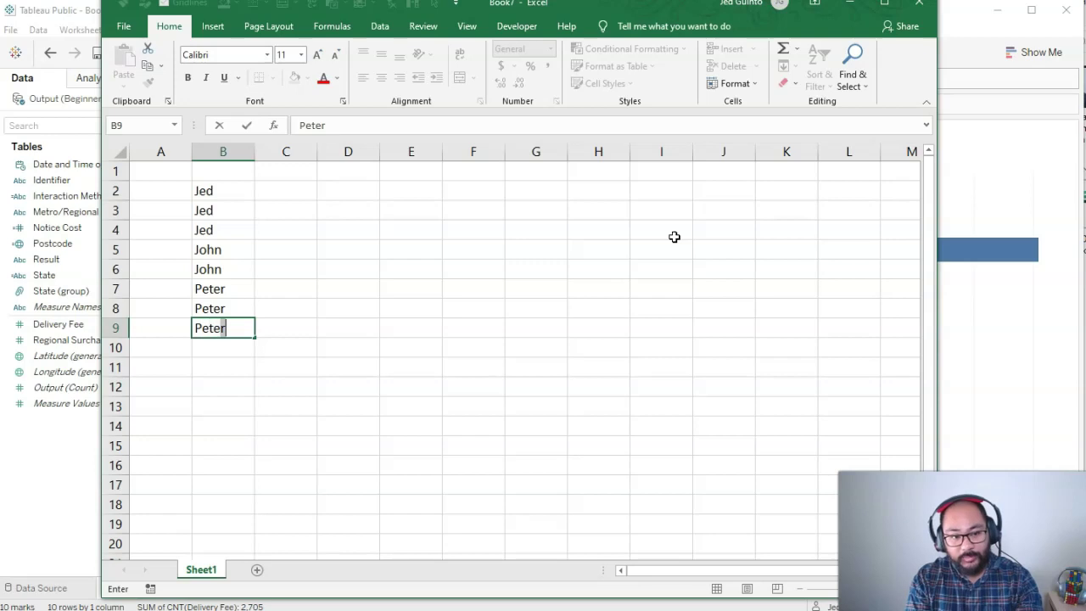
key(Return)
Add the labels Count() in E4 and Countd() in E6
click(419, 228)
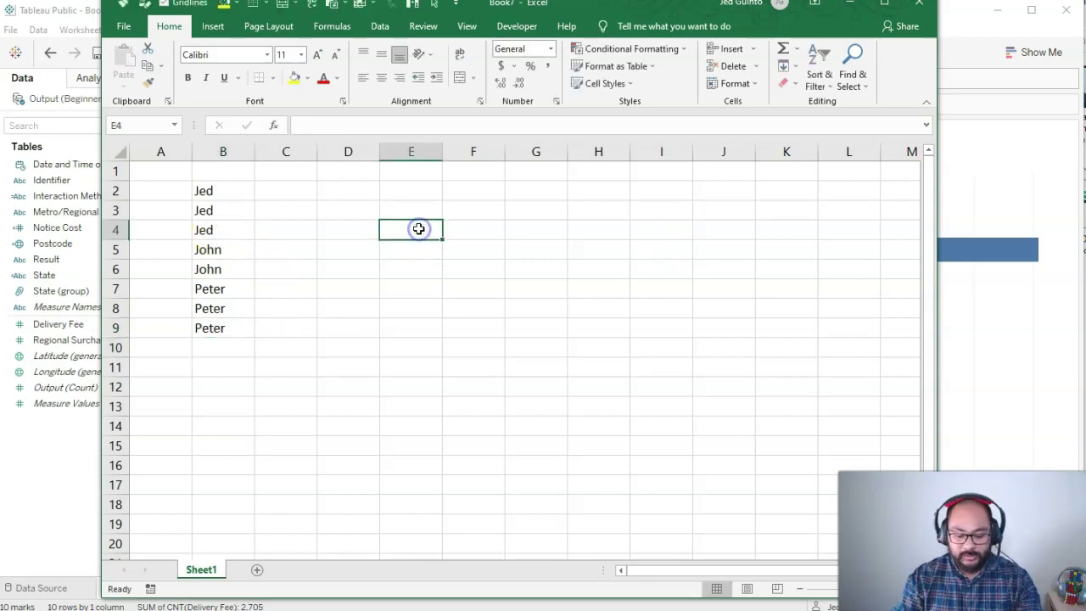
text(Cou)
key(Return)
key(Return)
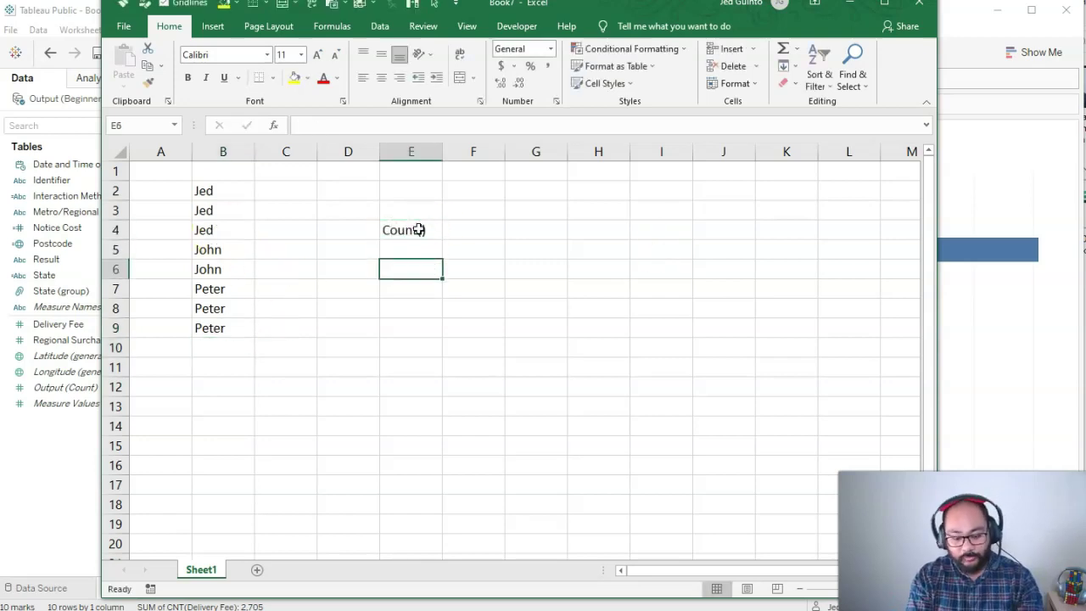
text(Countd)
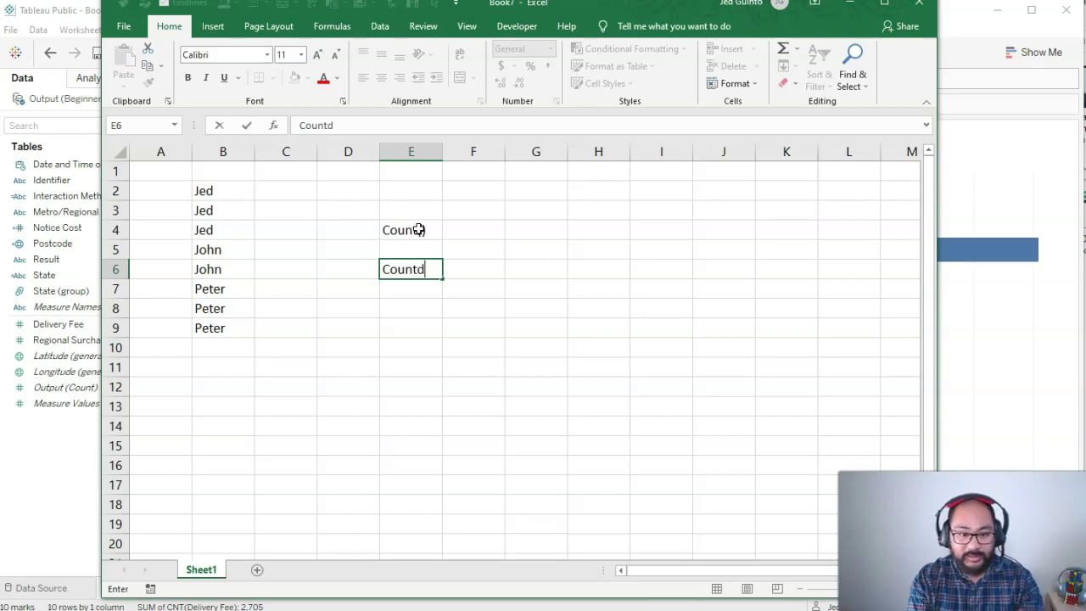
text(())
key(Return)
scroll(260, 346, up, 5)
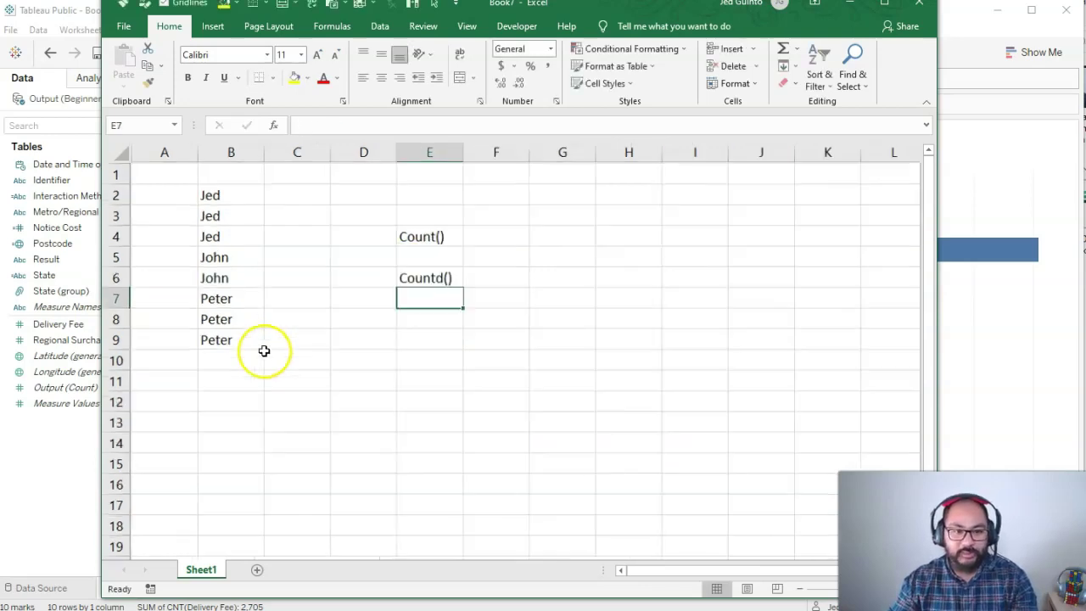
scroll(403, 351, up, 1)
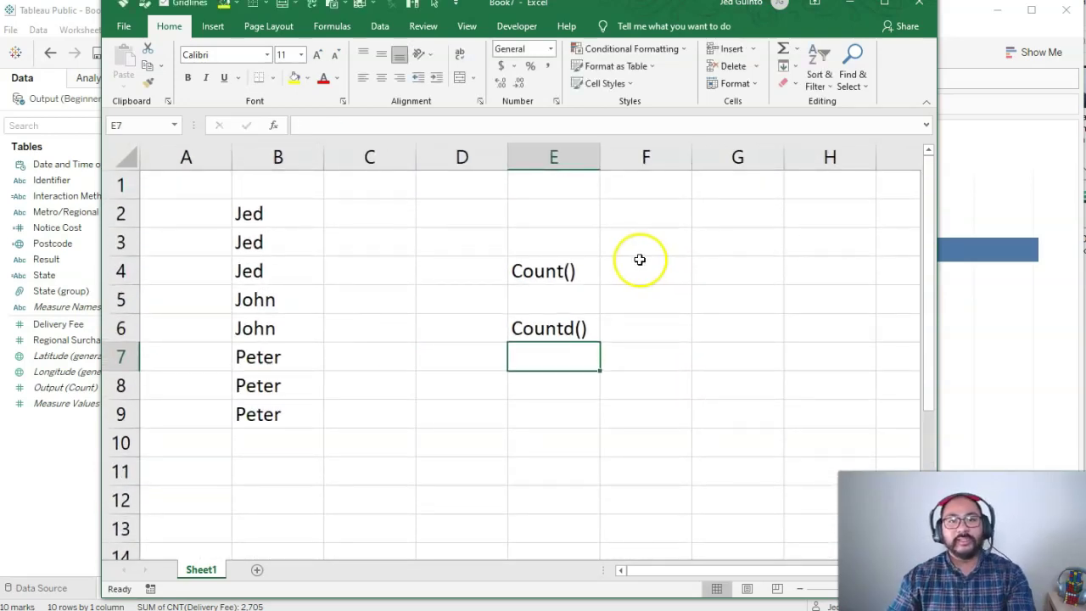
click(560, 270)
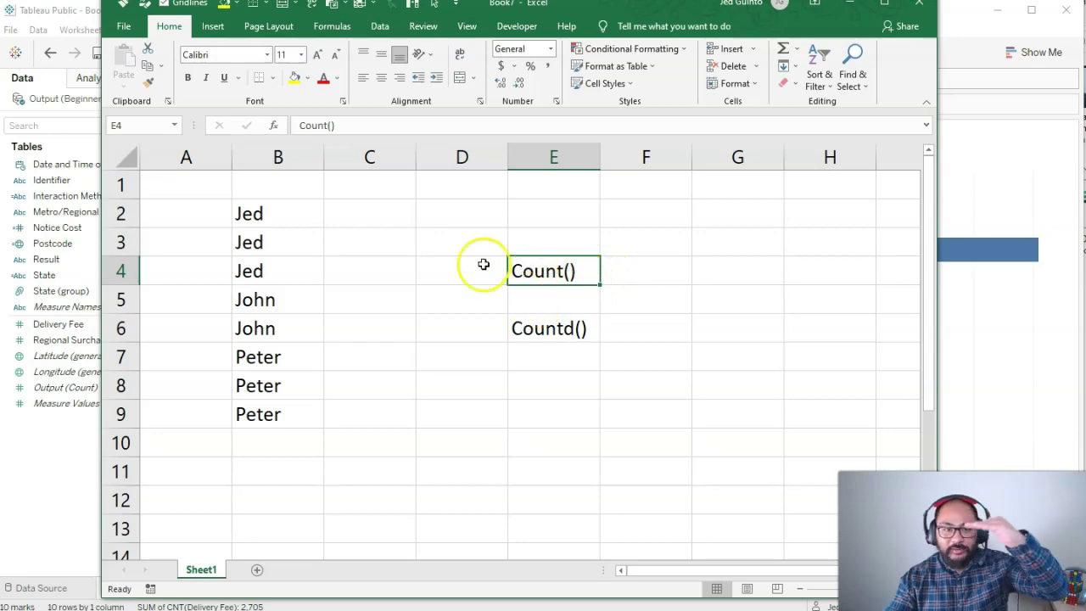
Enter the count 8 in F4 beside the Count() label
click(643, 271)
drag(318, 222, 294, 410)
click(631, 265)
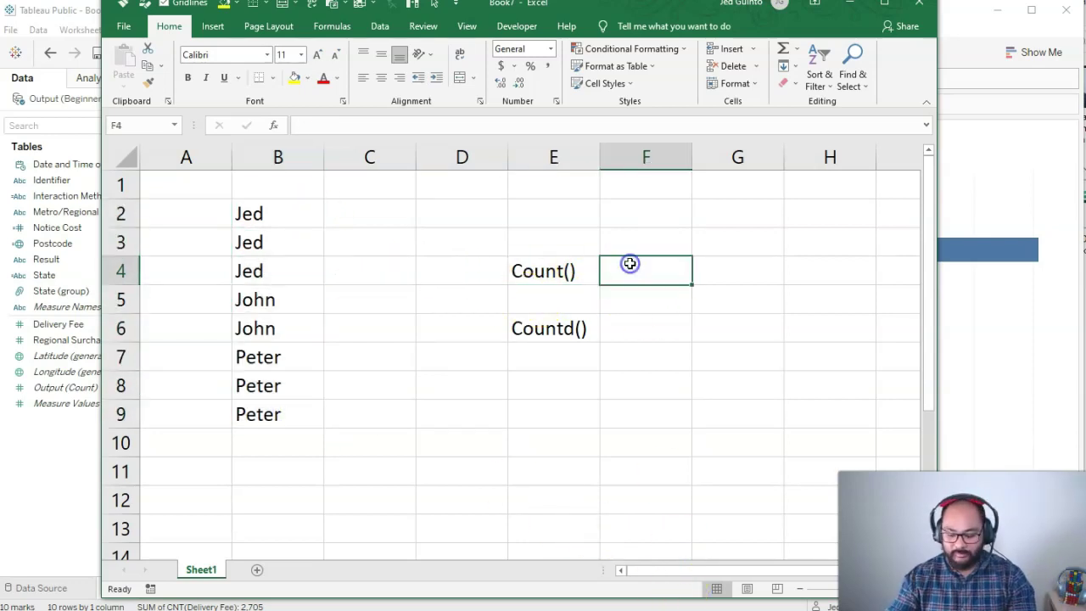
text(8)
key(Return)
Border the first and last name groups and fill the middle pair B5:B6 yellow
click(552, 332)
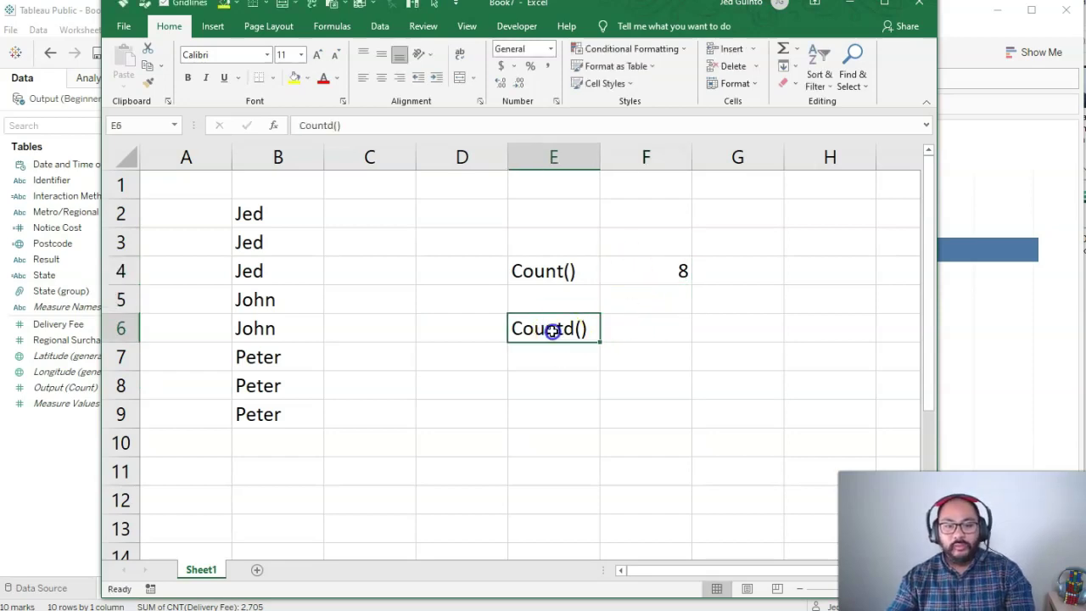
click(629, 335)
click(588, 331)
click(565, 329)
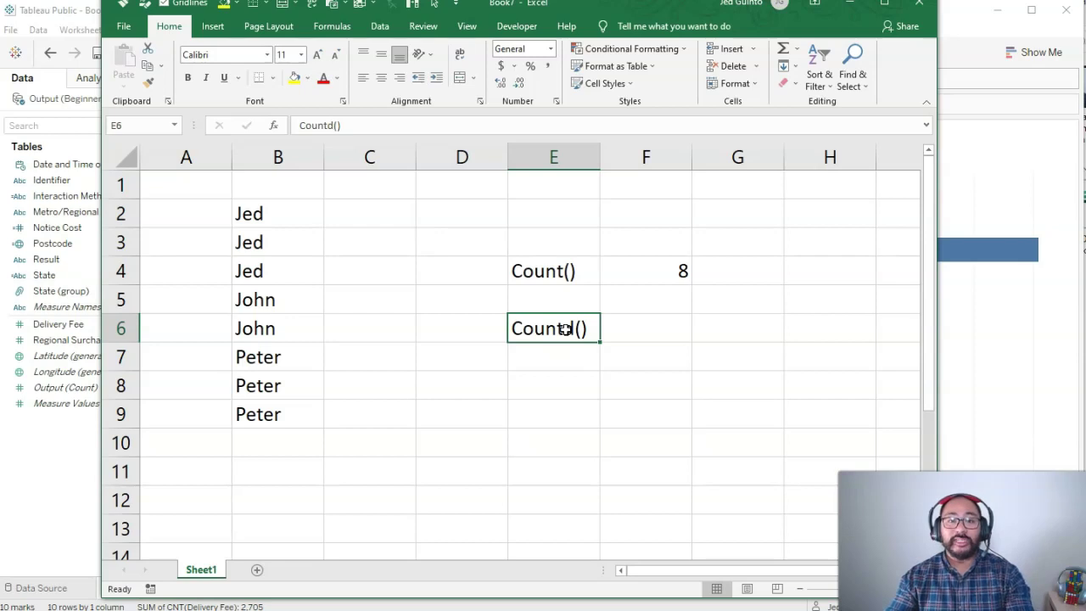
drag(242, 214, 274, 272)
drag(258, 357, 274, 407)
click(273, 77)
click(305, 242)
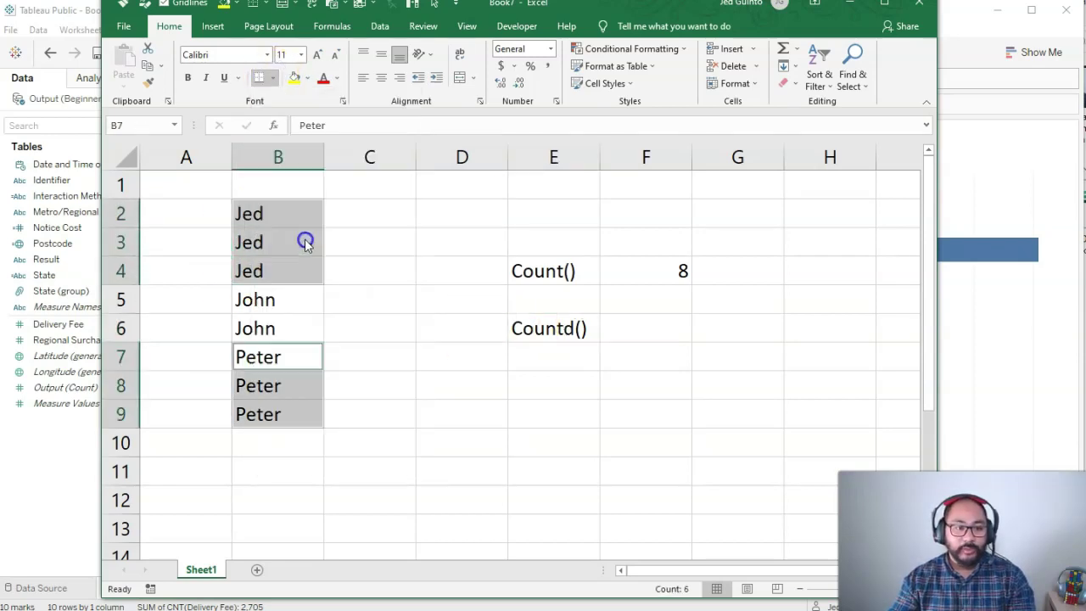
drag(262, 302, 279, 328)
click(294, 78)
click(411, 338)
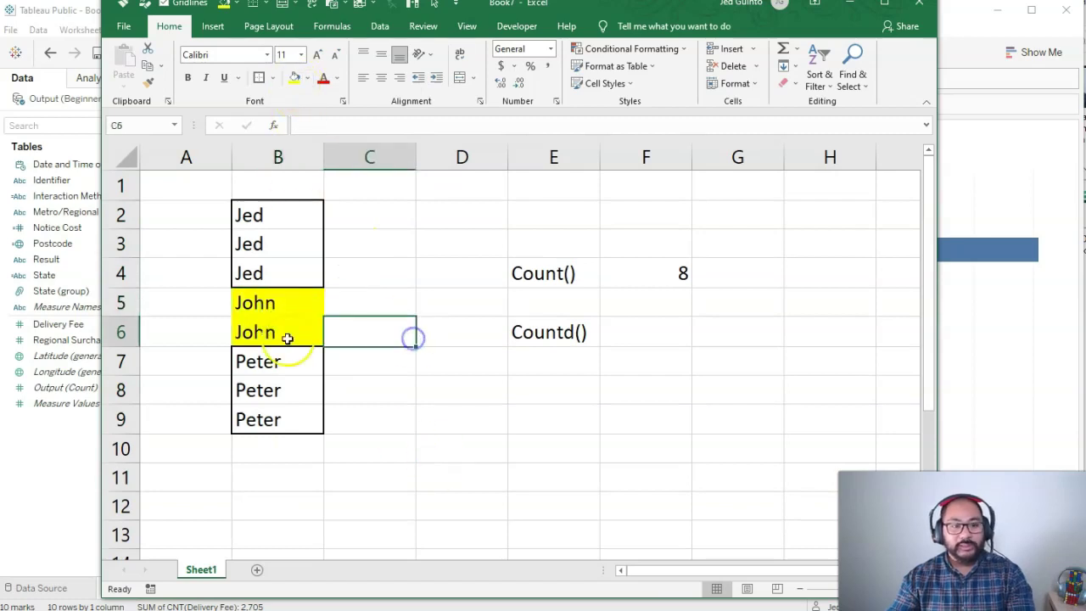
Enter the distinct count 3 in F6 and minimize Excel
drag(252, 212, 291, 420)
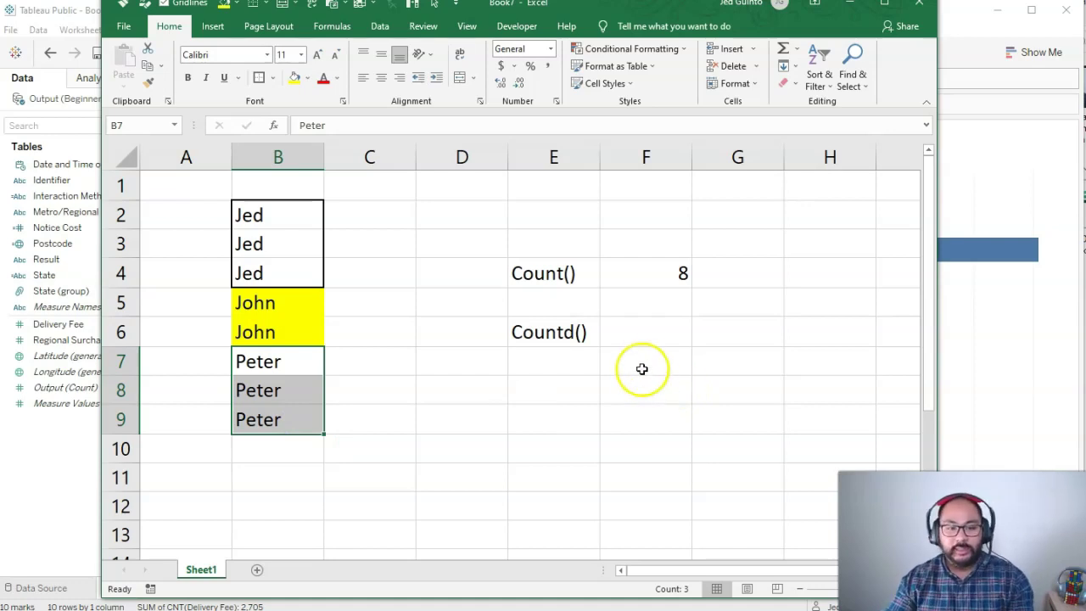
click(654, 332)
text(3)
key(Return)
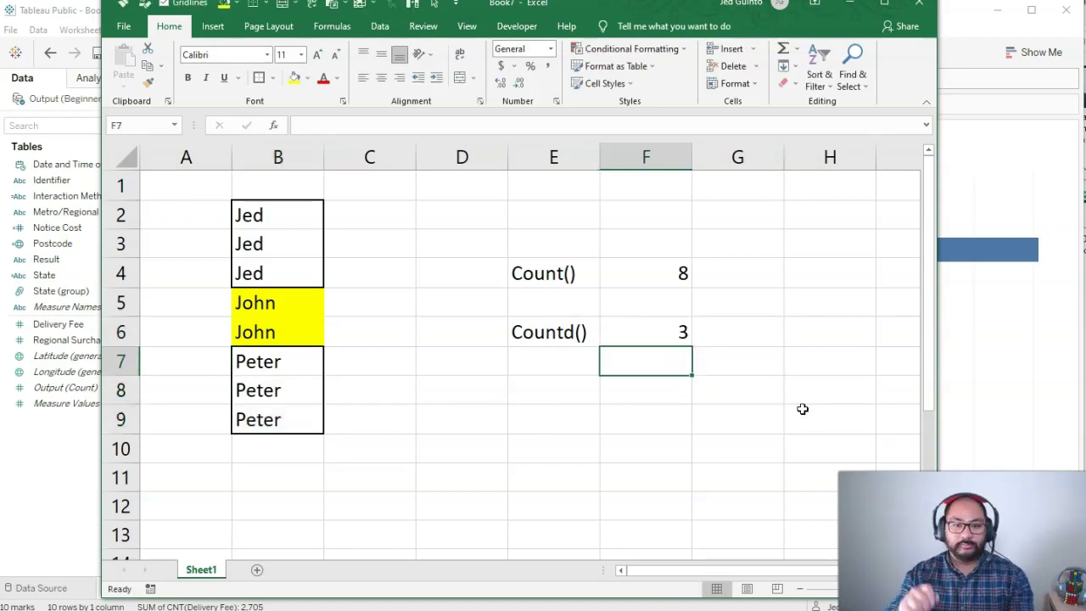
click(849, 7)
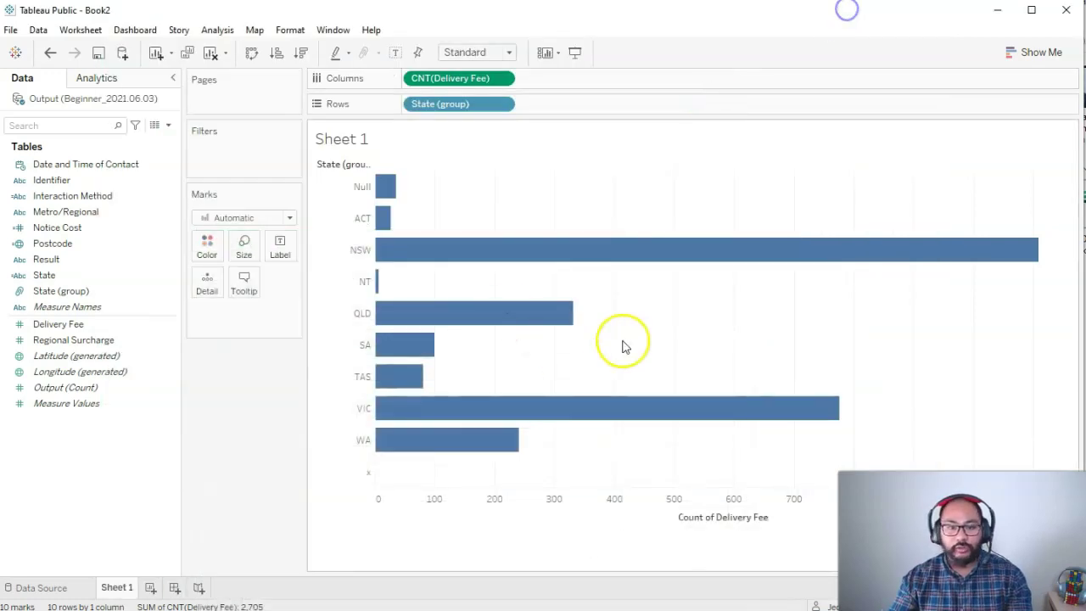
Change Delivery Fee to Count (Distinct) and inspect the QLD bar's value of 2
right_click(461, 85)
mouse_move(582, 228)
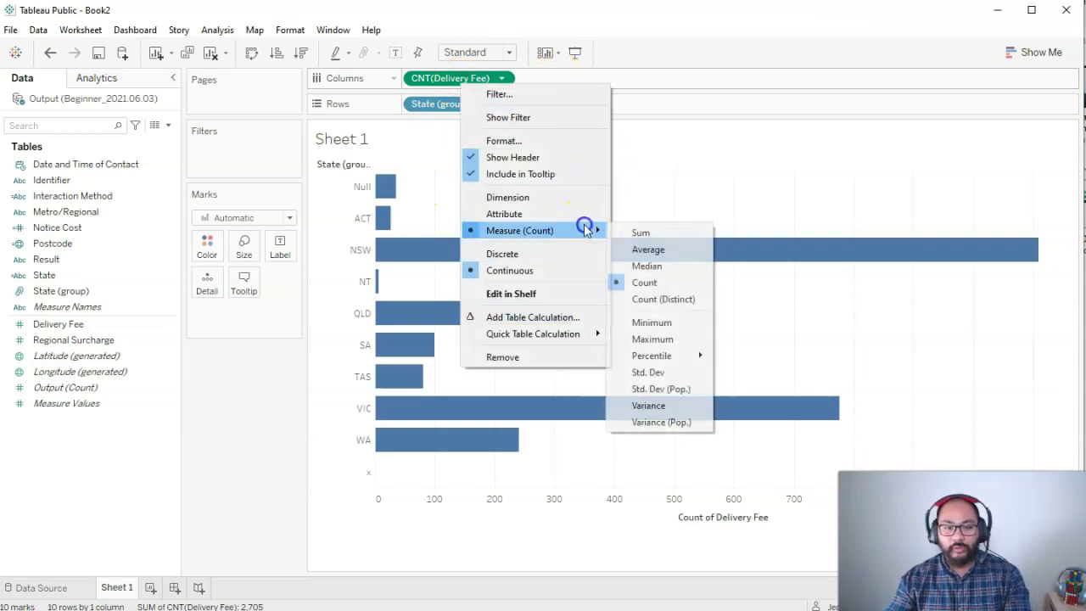
click(694, 309)
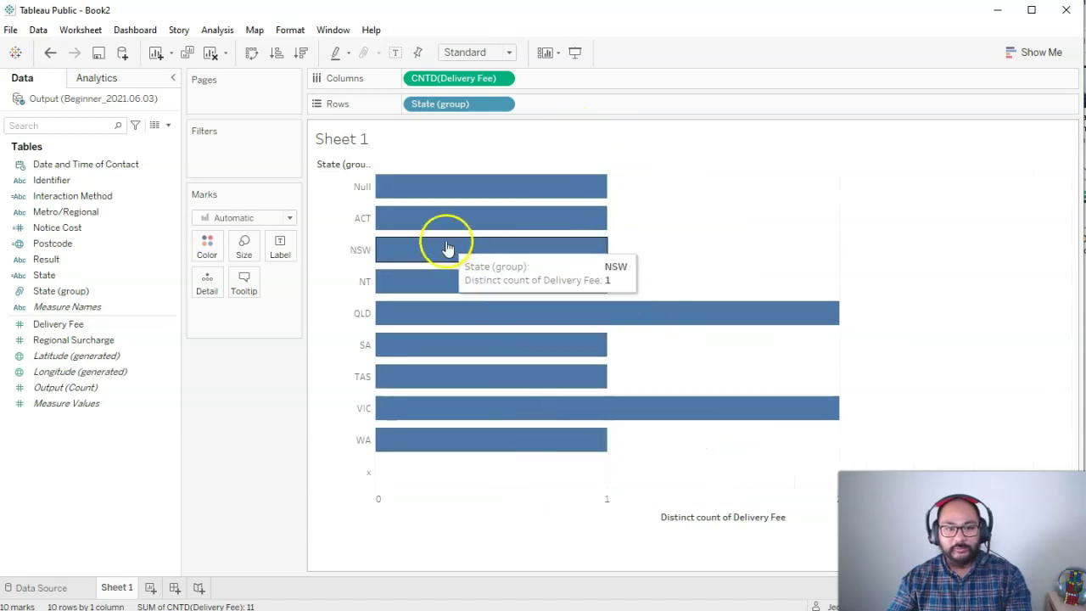
click(512, 318)
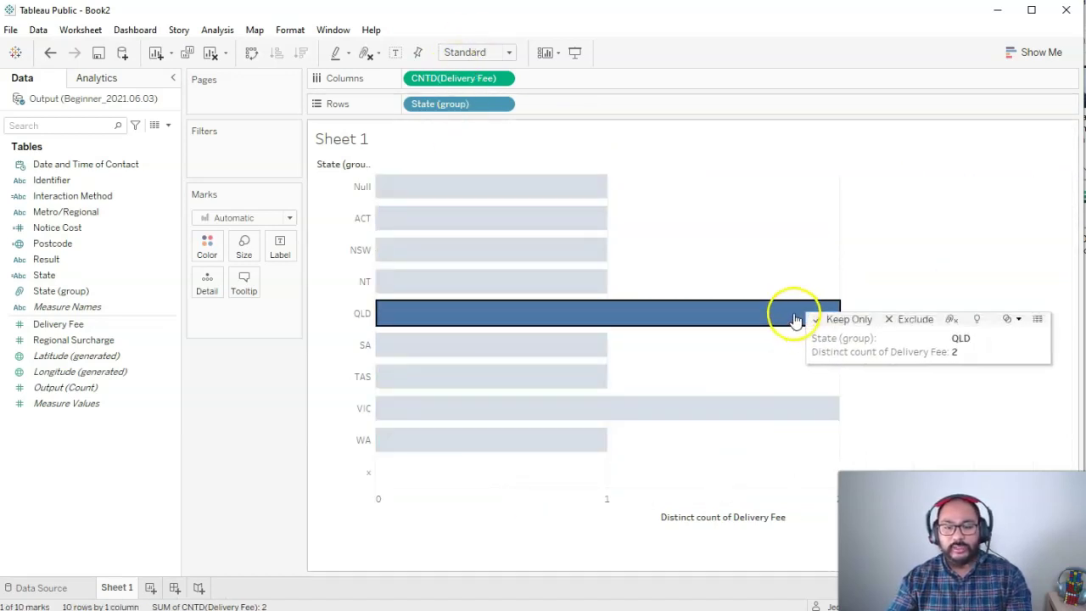
mouse_move(651, 328)
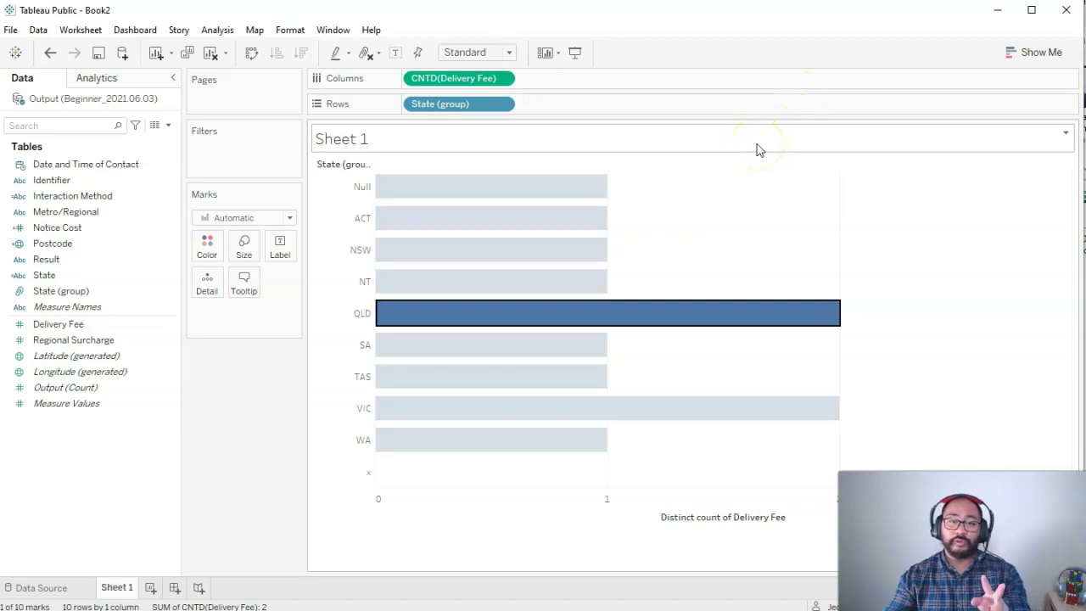
click(727, 223)
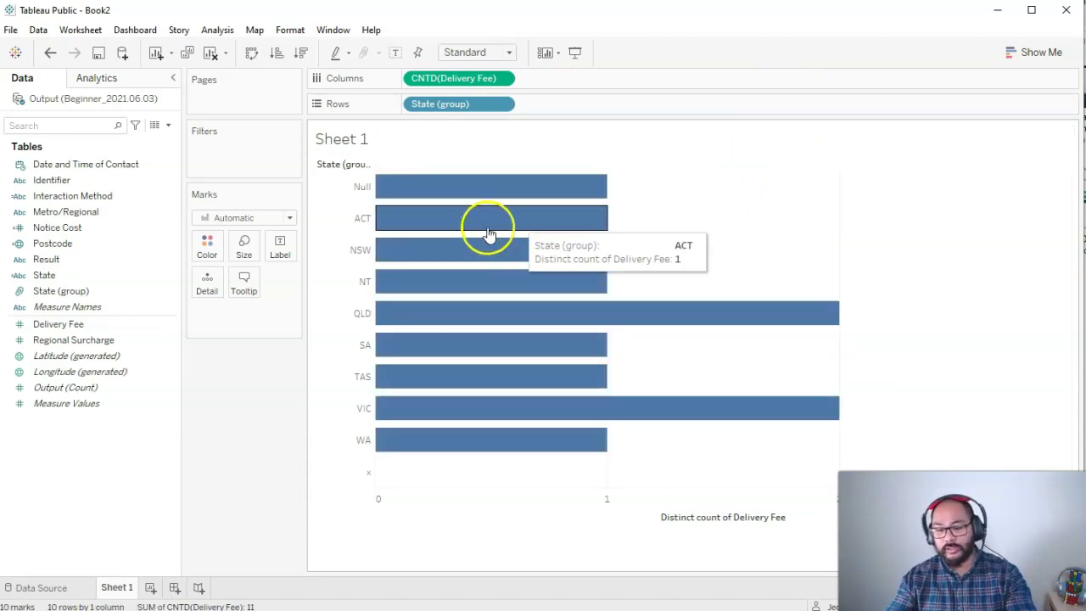
Change the Delivery Fee aggregation to Minimum and inspect the ACT bar at 10
right_click(449, 79)
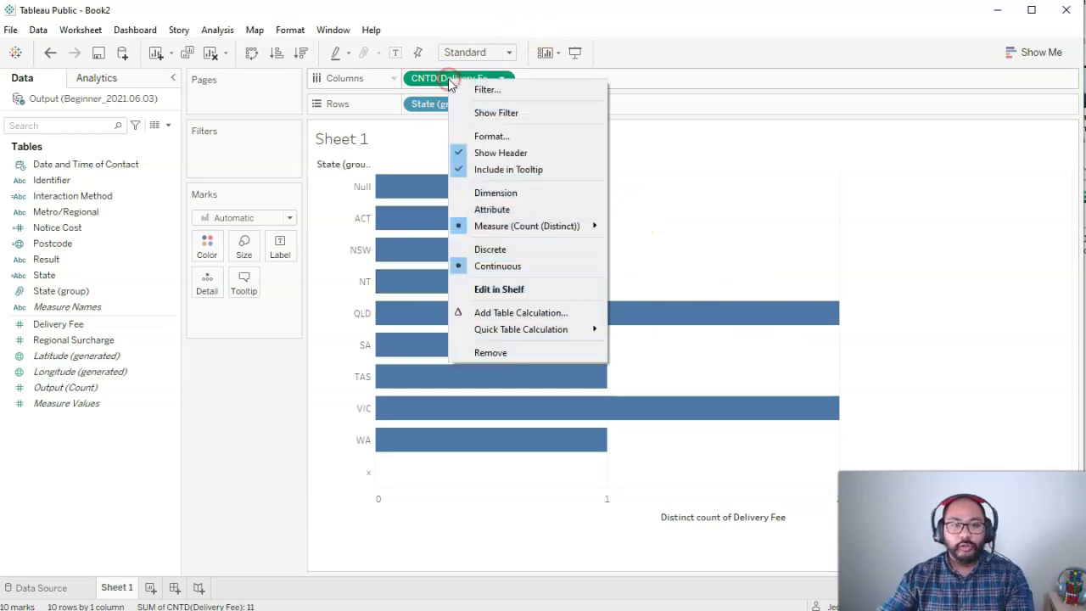
click(560, 227)
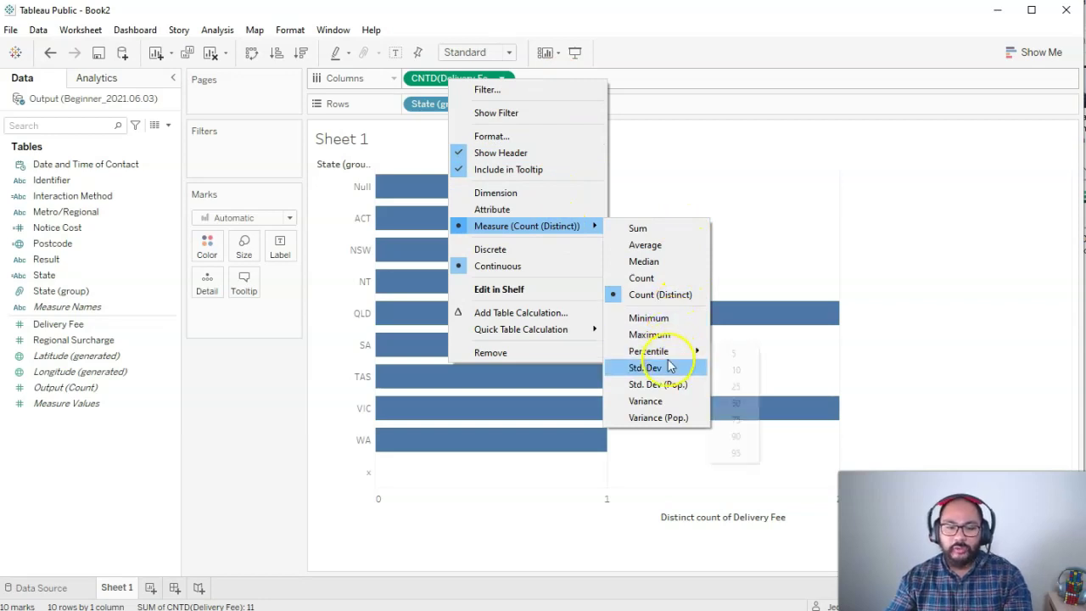
click(641, 318)
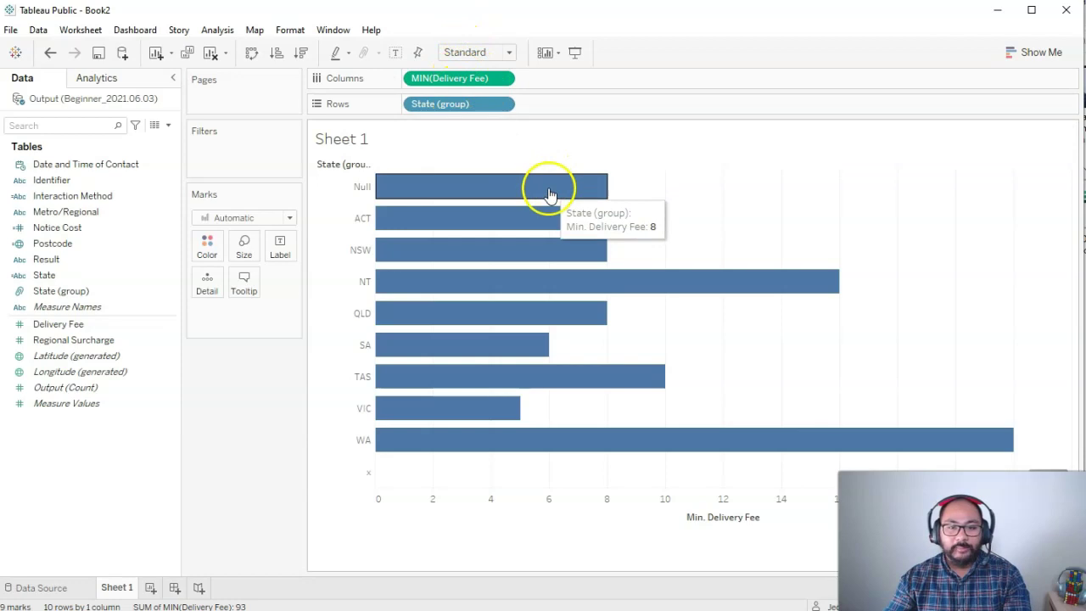
click(617, 229)
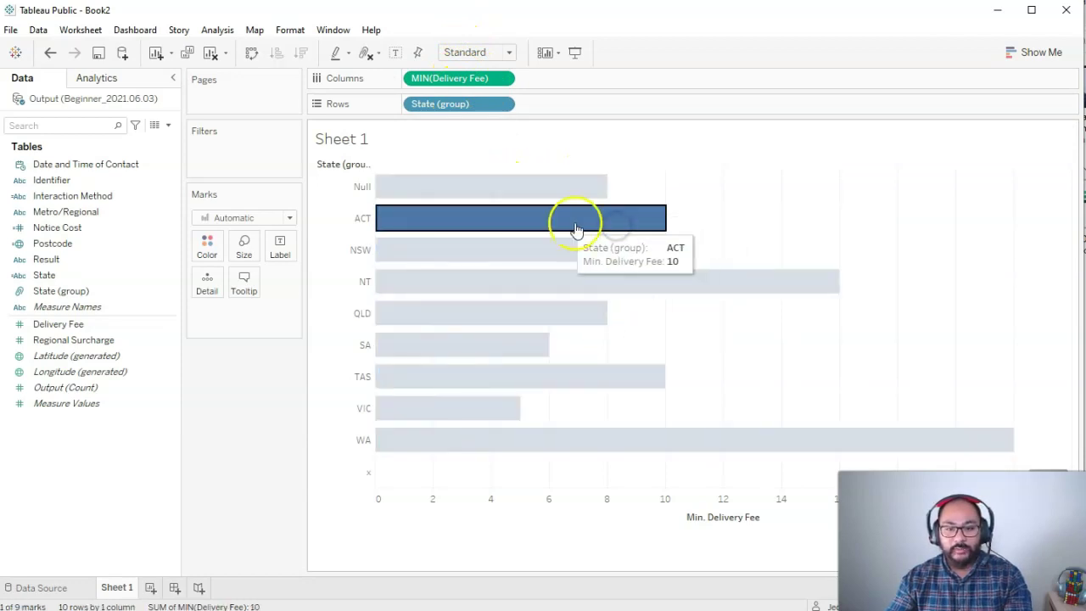
Change the Delivery Fee aggregation to Maximum and check the TAS bar at 10
right_click(490, 80)
mouse_move(596, 222)
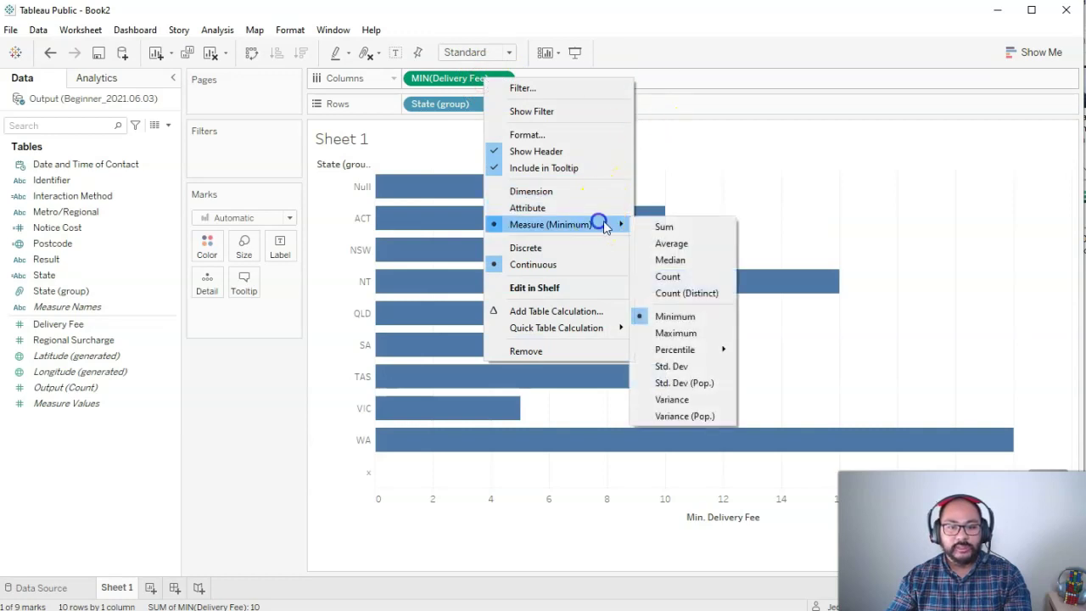
click(700, 334)
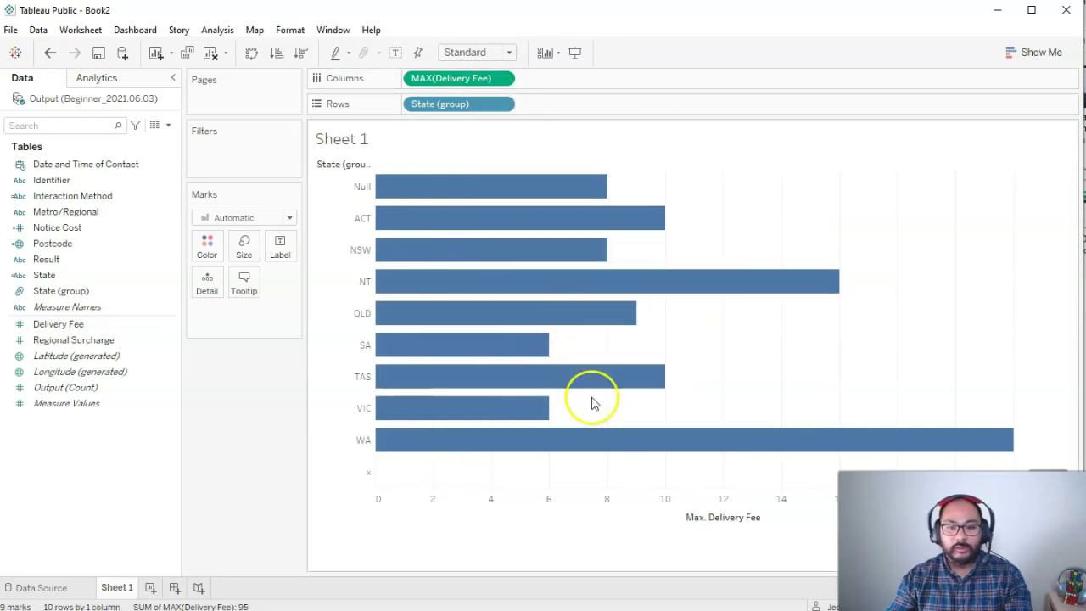
mouse_move(601, 393)
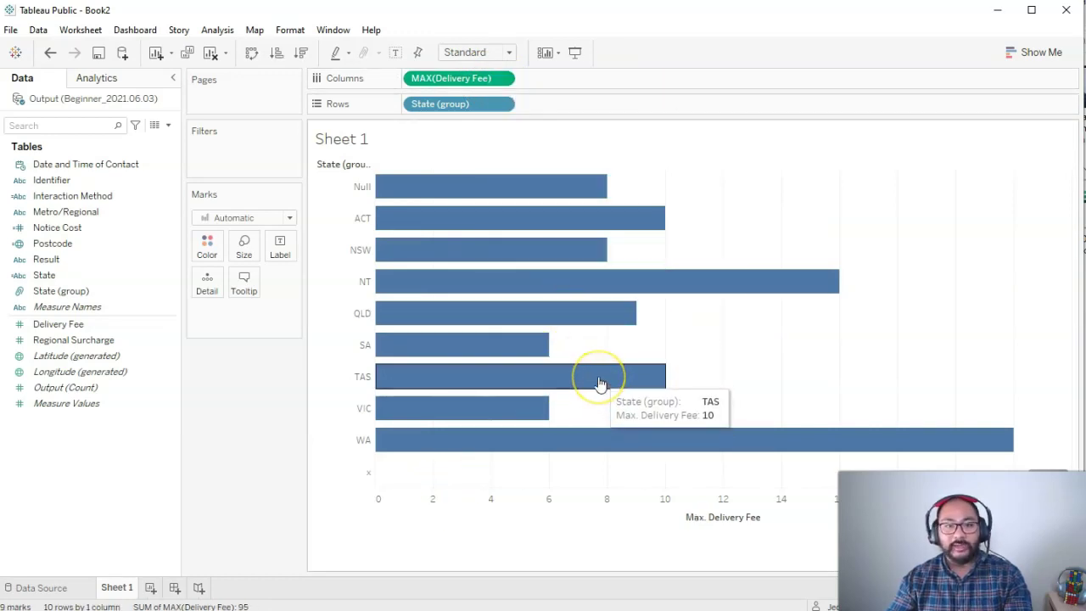
click(697, 342)
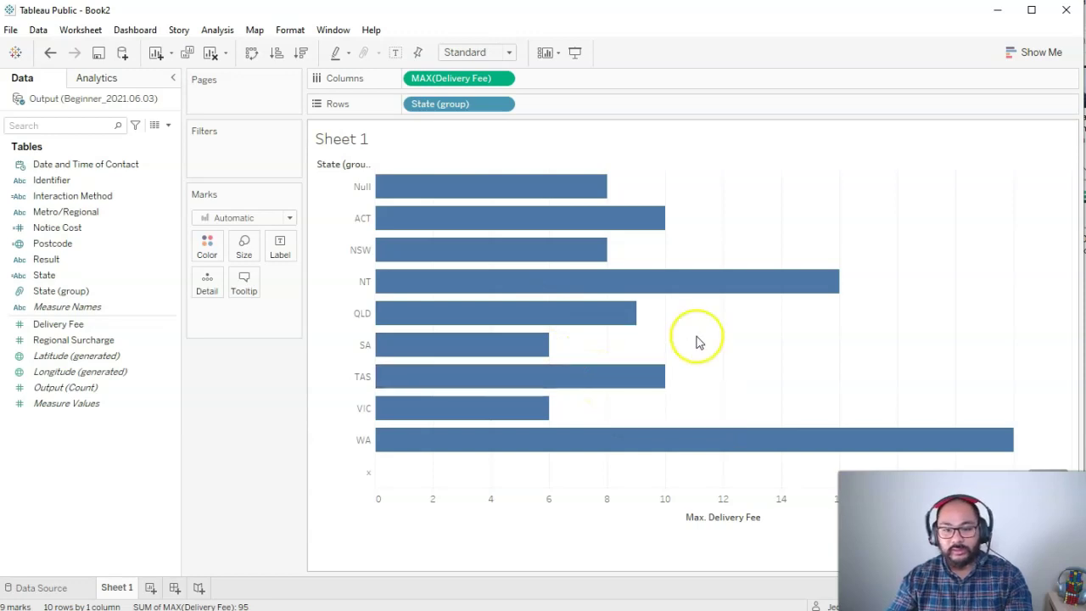
right_click(432, 77)
click(532, 222)
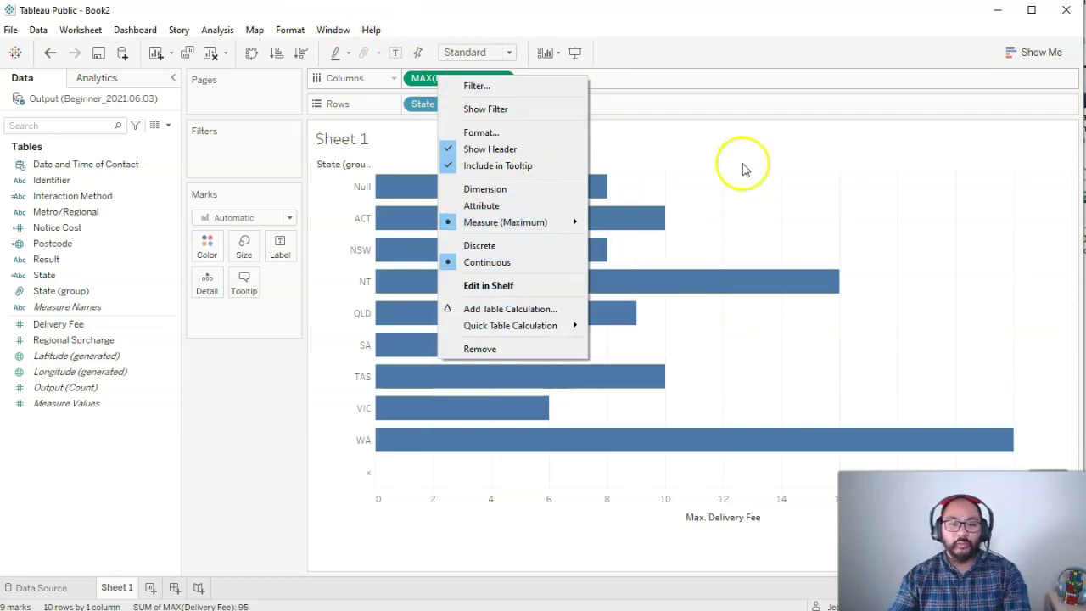
click(799, 214)
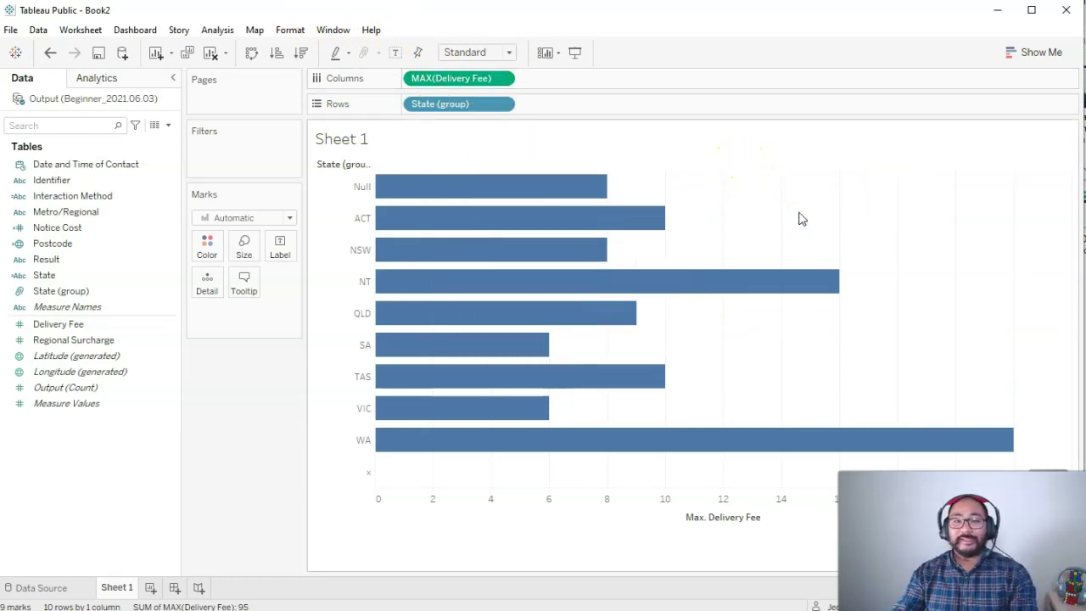